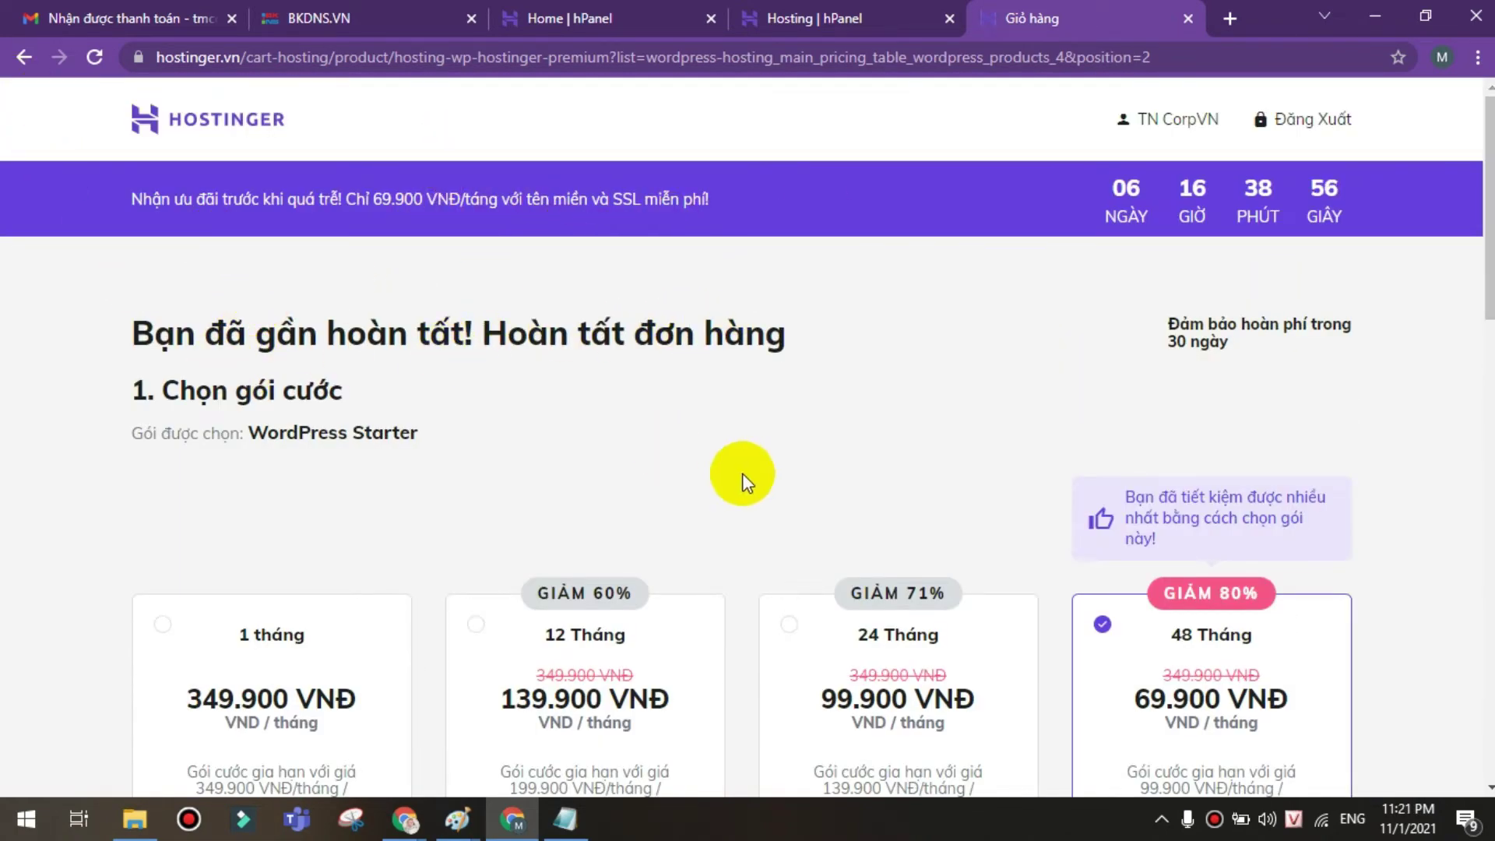
- Review the WordPress Starter checkout page, from its billing periods to the payment section
scroll(742, 473, "down", 15)
scroll(741, 474, "up", 12)
scroll(777, 452, "up", 4)
left_click(20, 56)
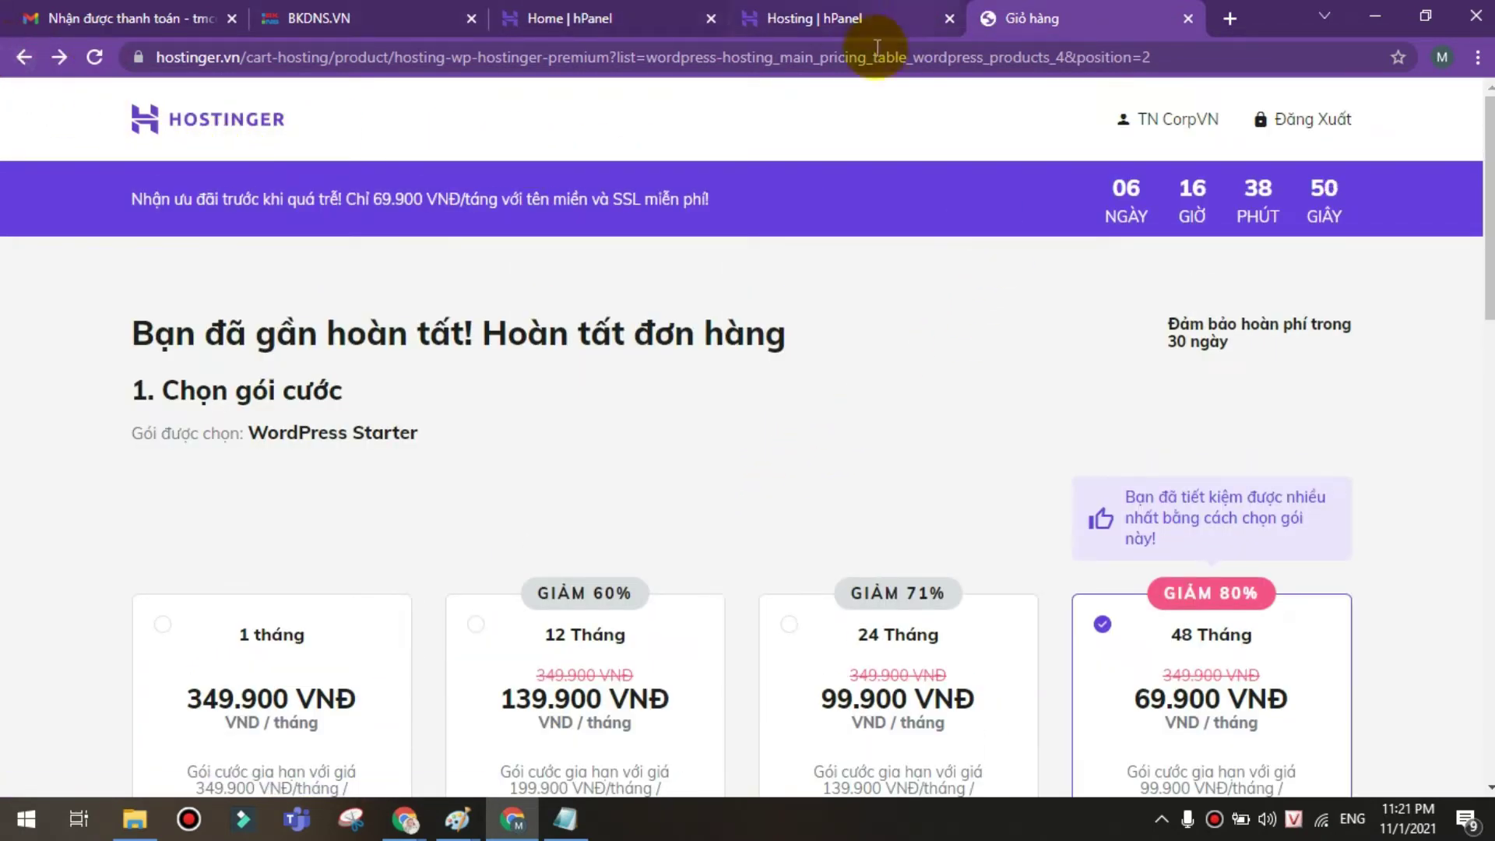
left_click(786, 18)
left_click(1097, 17)
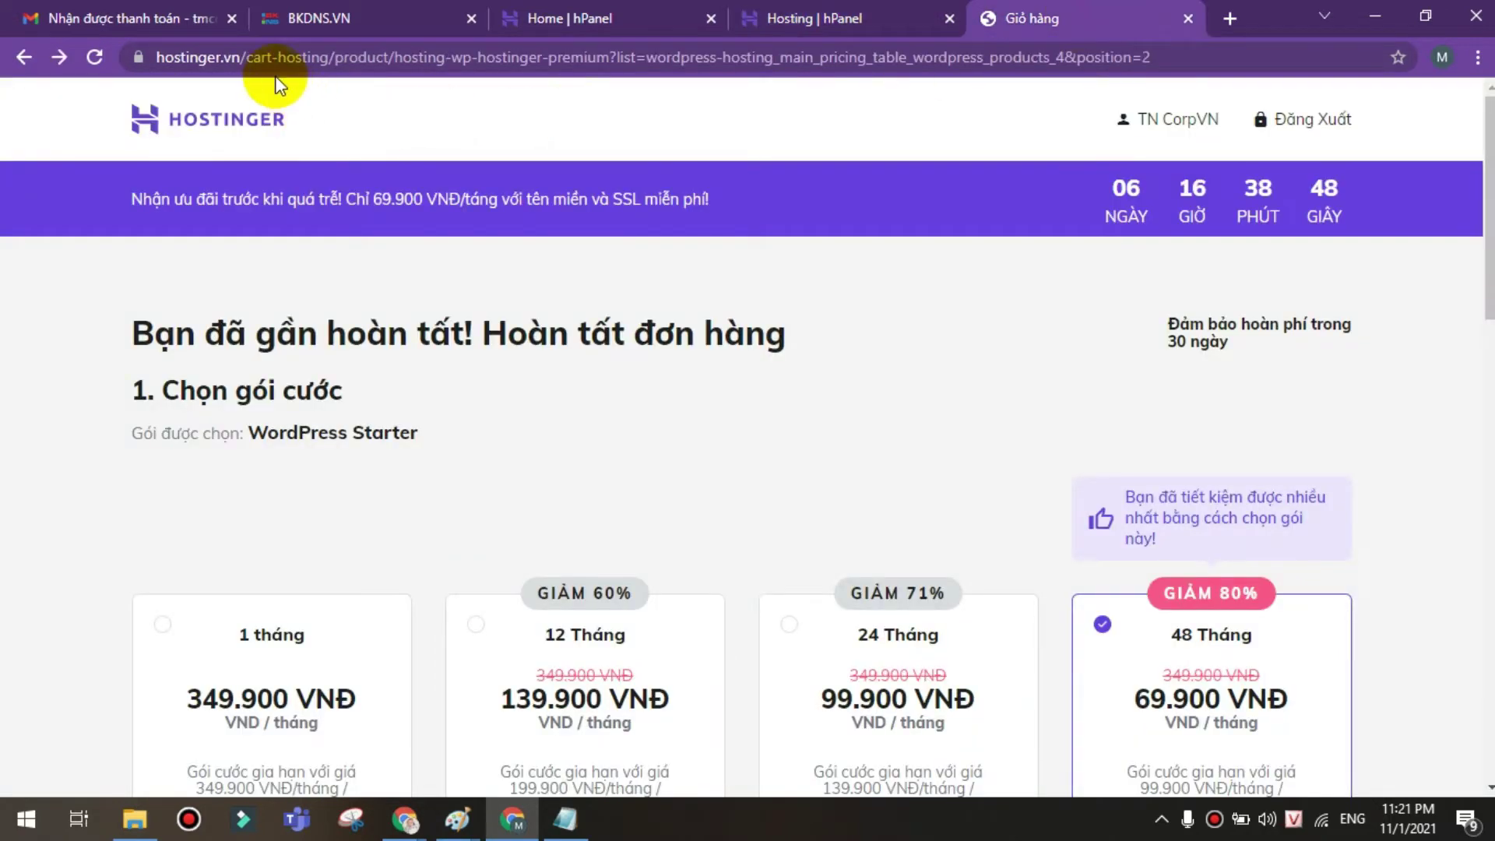
- Load the hostinger.vn home page and open the WordPress Hosting page
left_click_drag(350, 57, 1152, 57)
key("Delete")
key("Return")
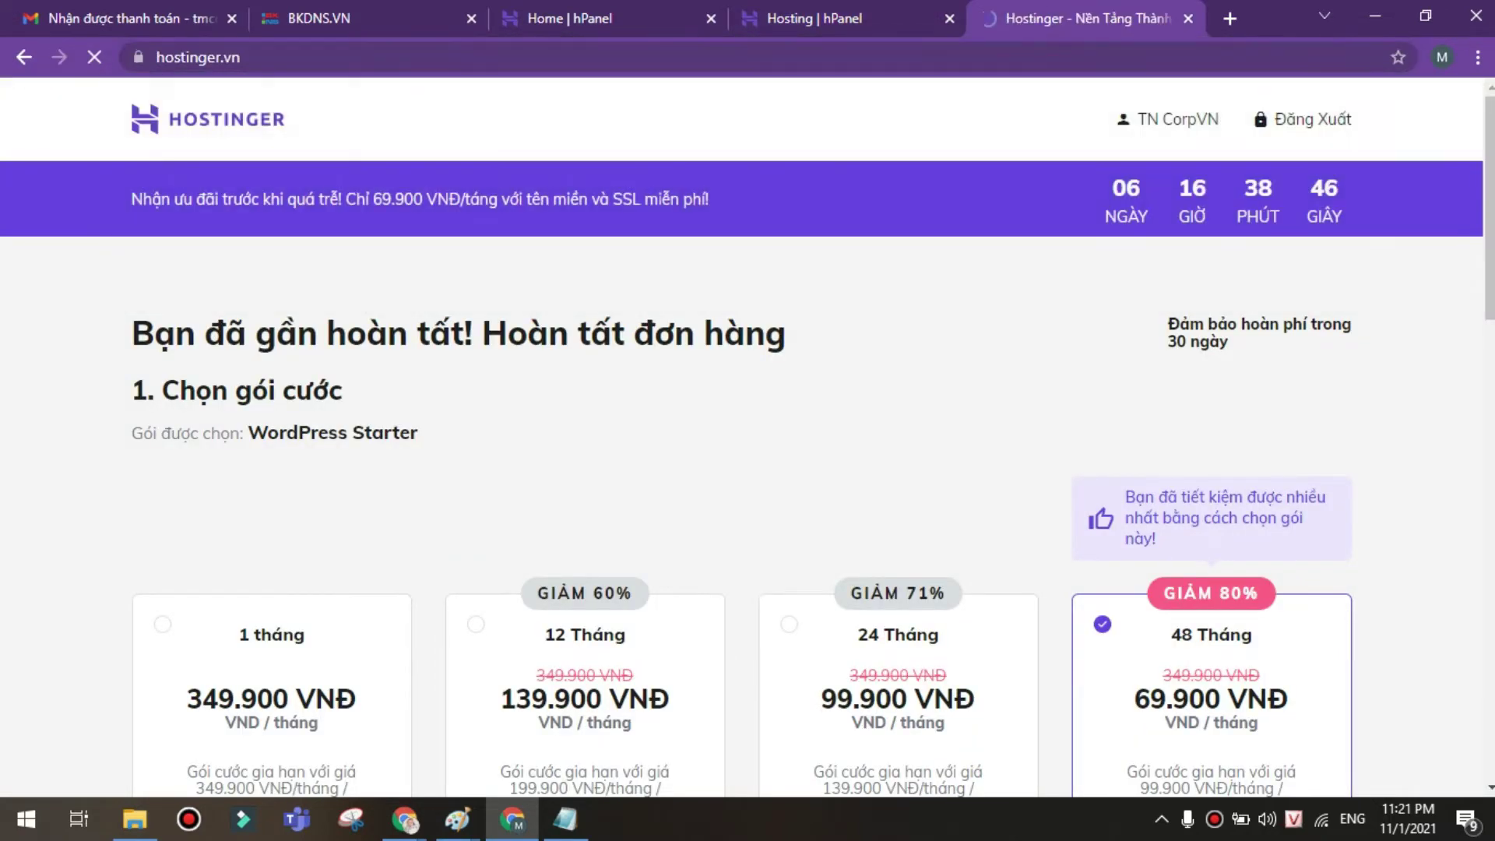
left_click(715, 125)
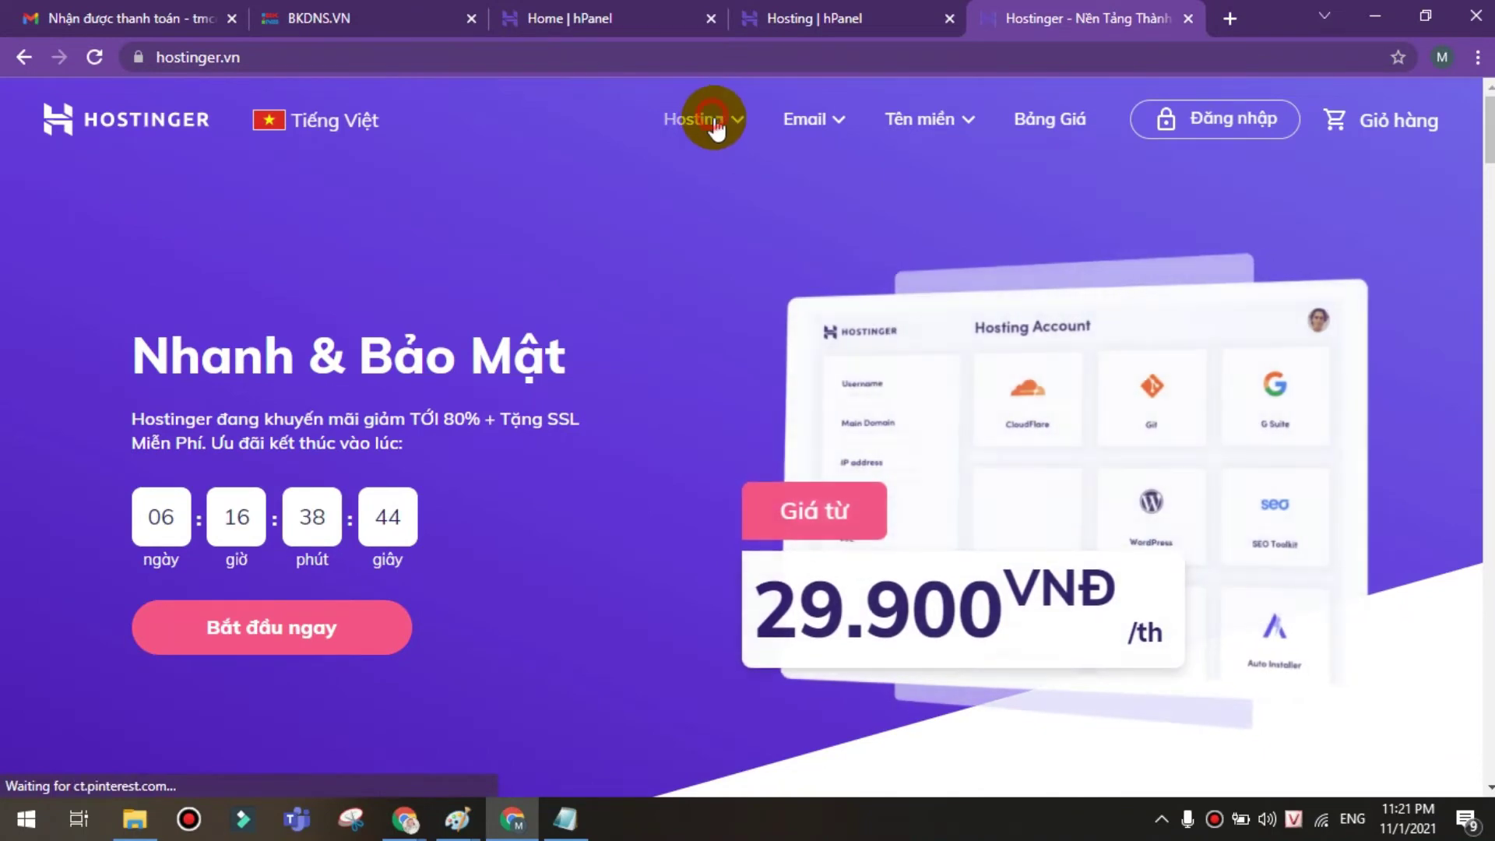
left_click(670, 345)
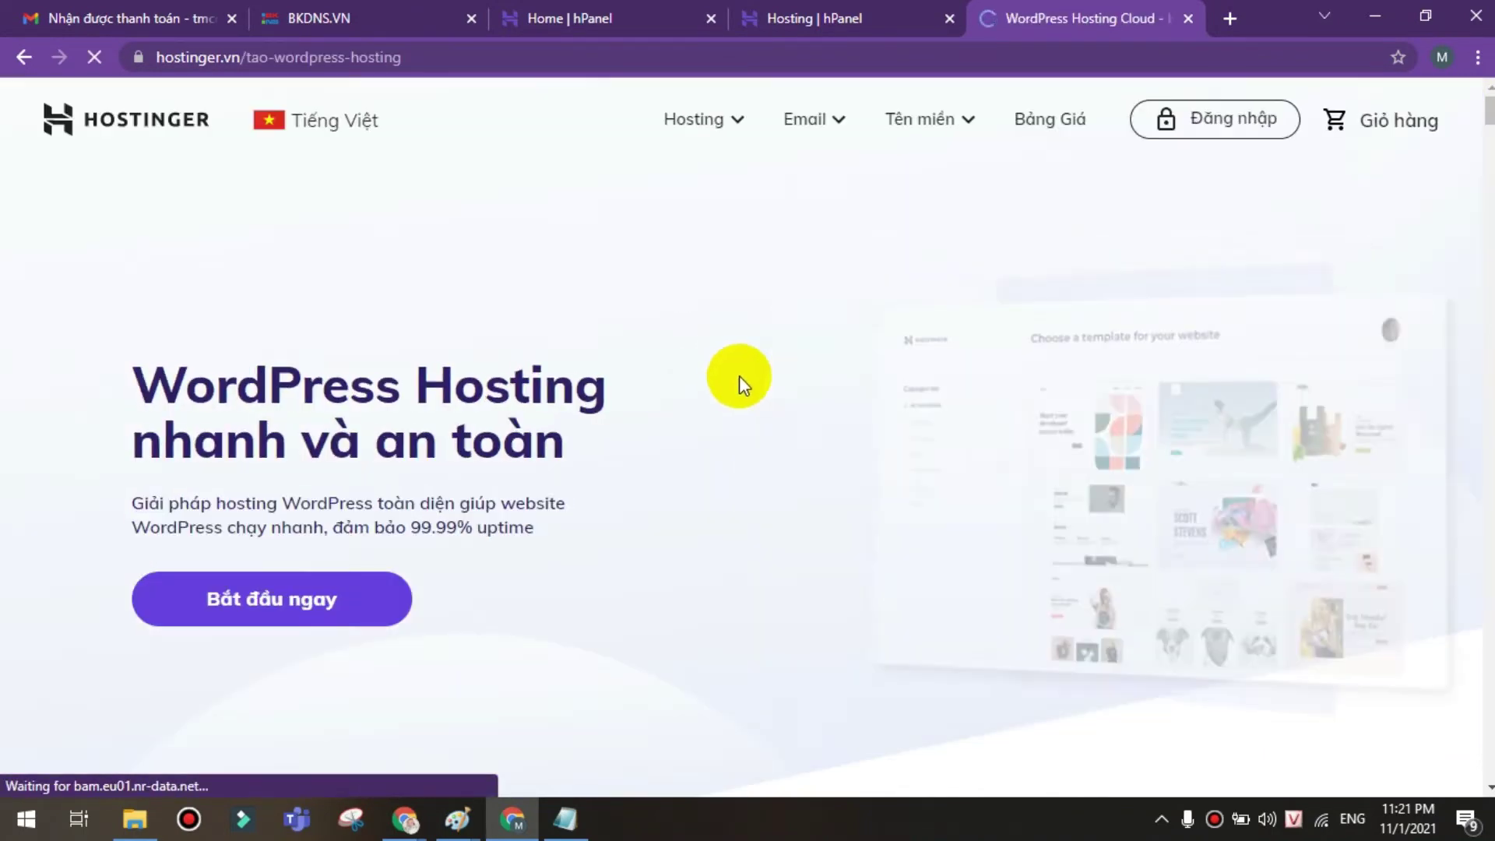
- Add the WordPress Single plan to the cart
scroll(756, 475, "down", 10)
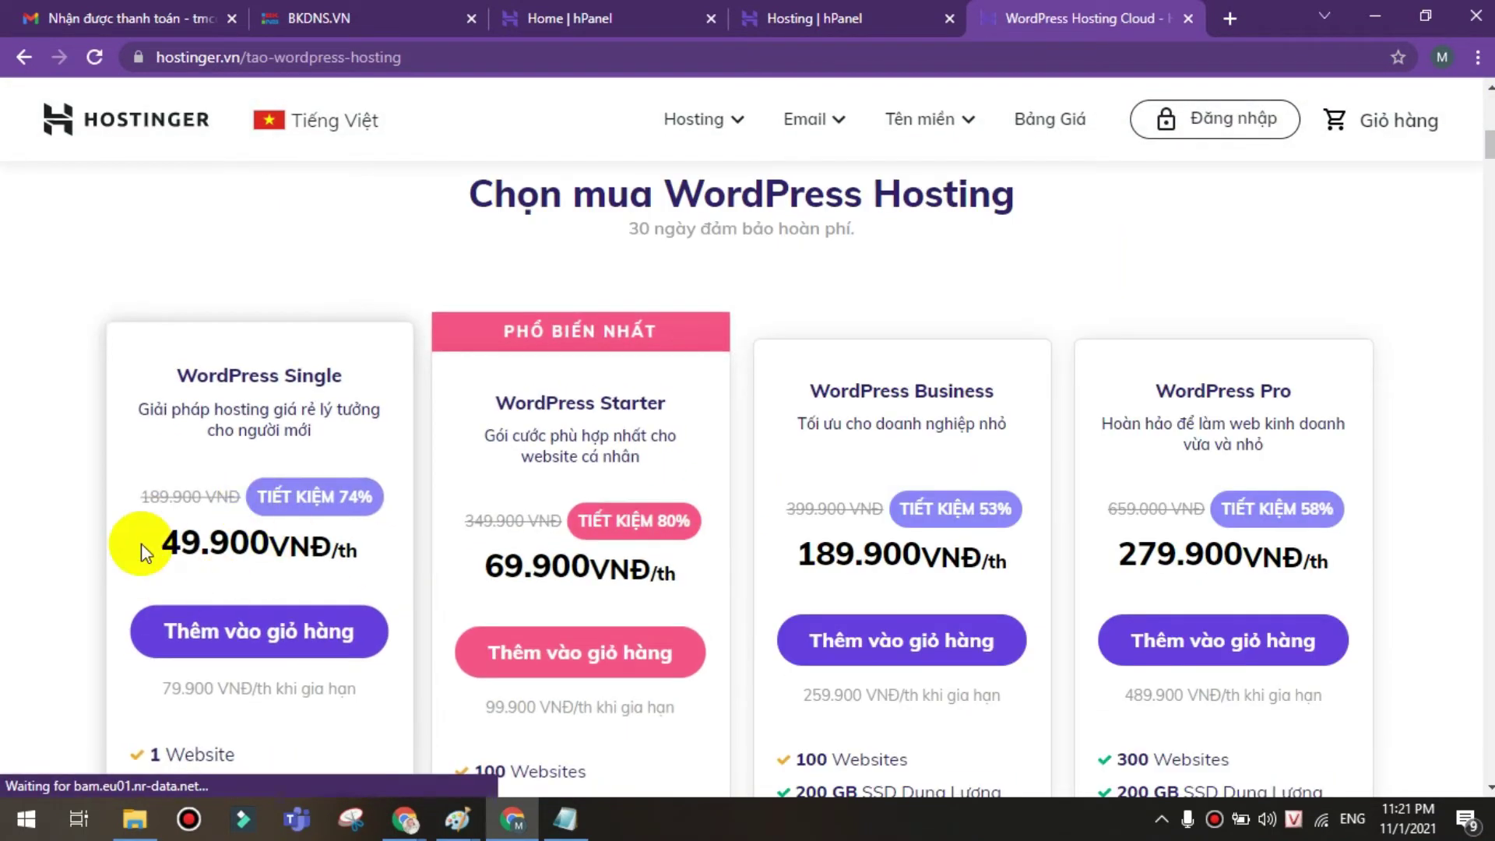
scroll(183, 561, "down", 3)
left_click(212, 416)
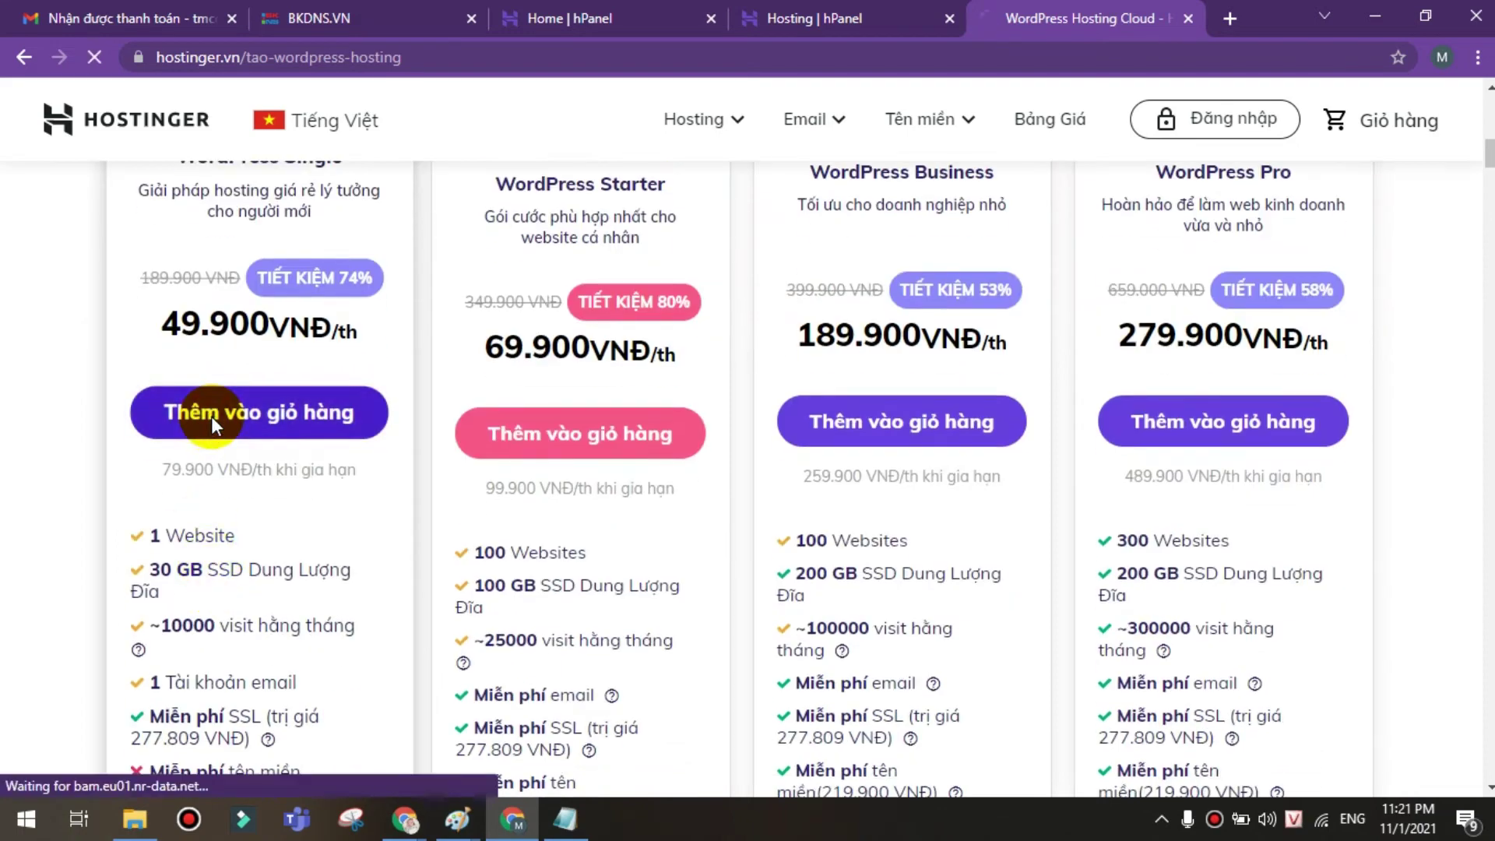
- Examine the WordPress Single checkout, including the 48-month option, payment methods and order total
scroll(436, 545, "down", 5)
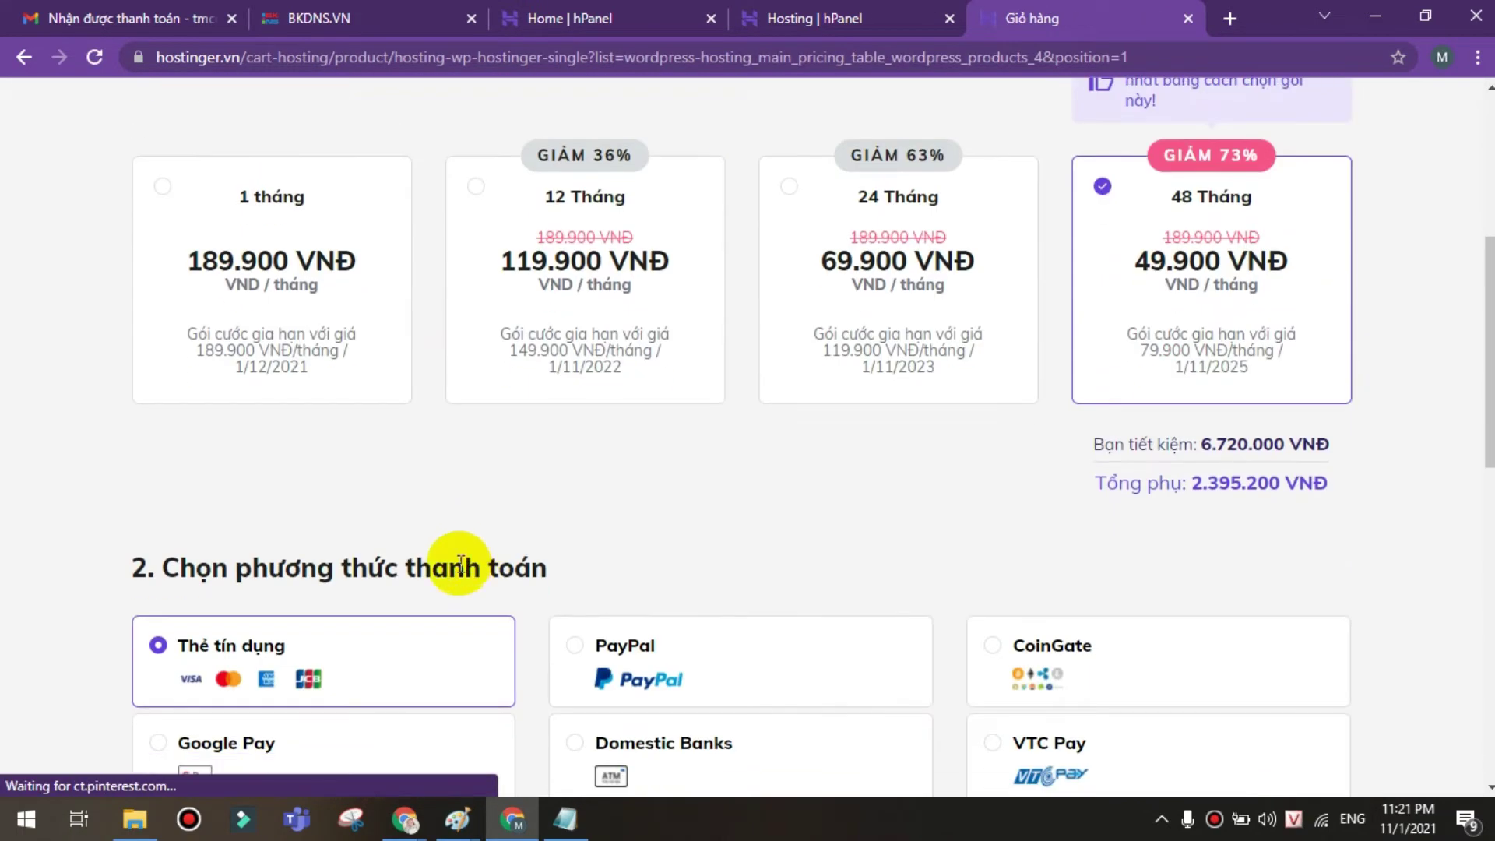
scroll(1331, 342, "down", 2)
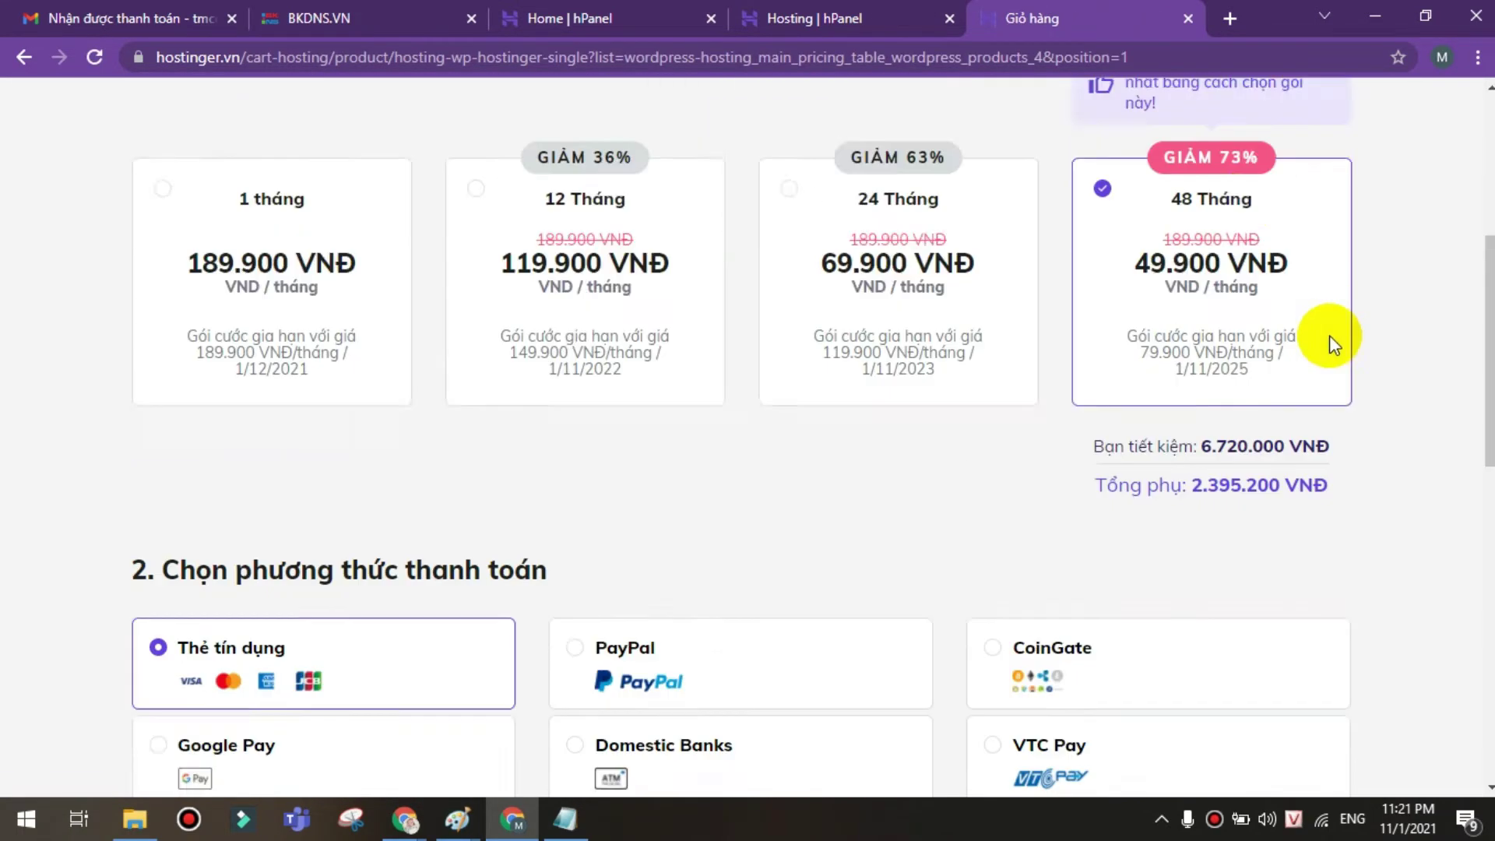
scroll(1330, 334, "up", 5)
left_click_drag(1197, 703, 1331, 702)
scroll(1368, 657, "down", 8)
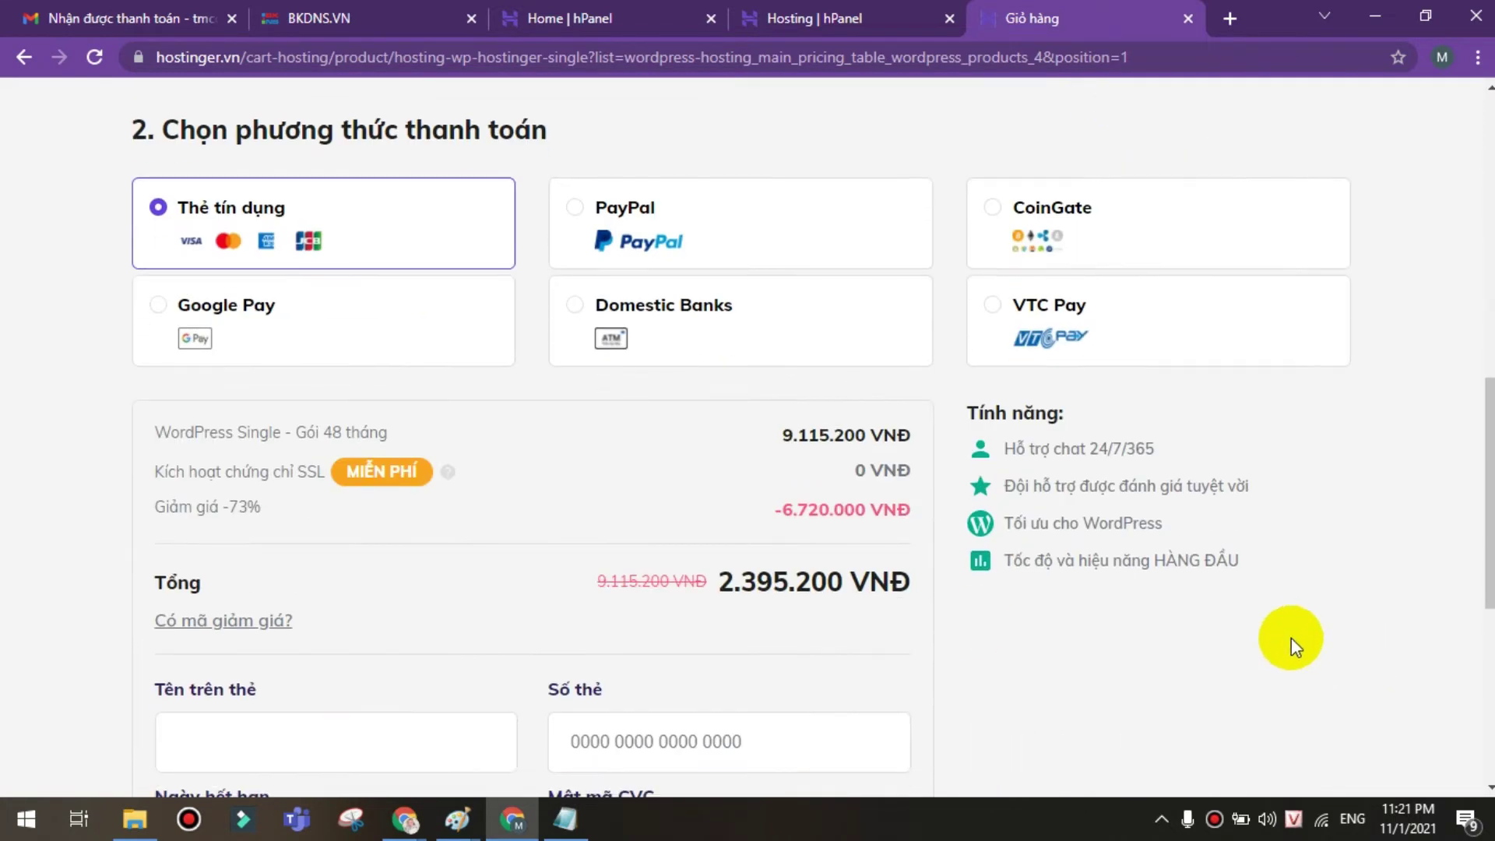
scroll(498, 633, "down", 3)
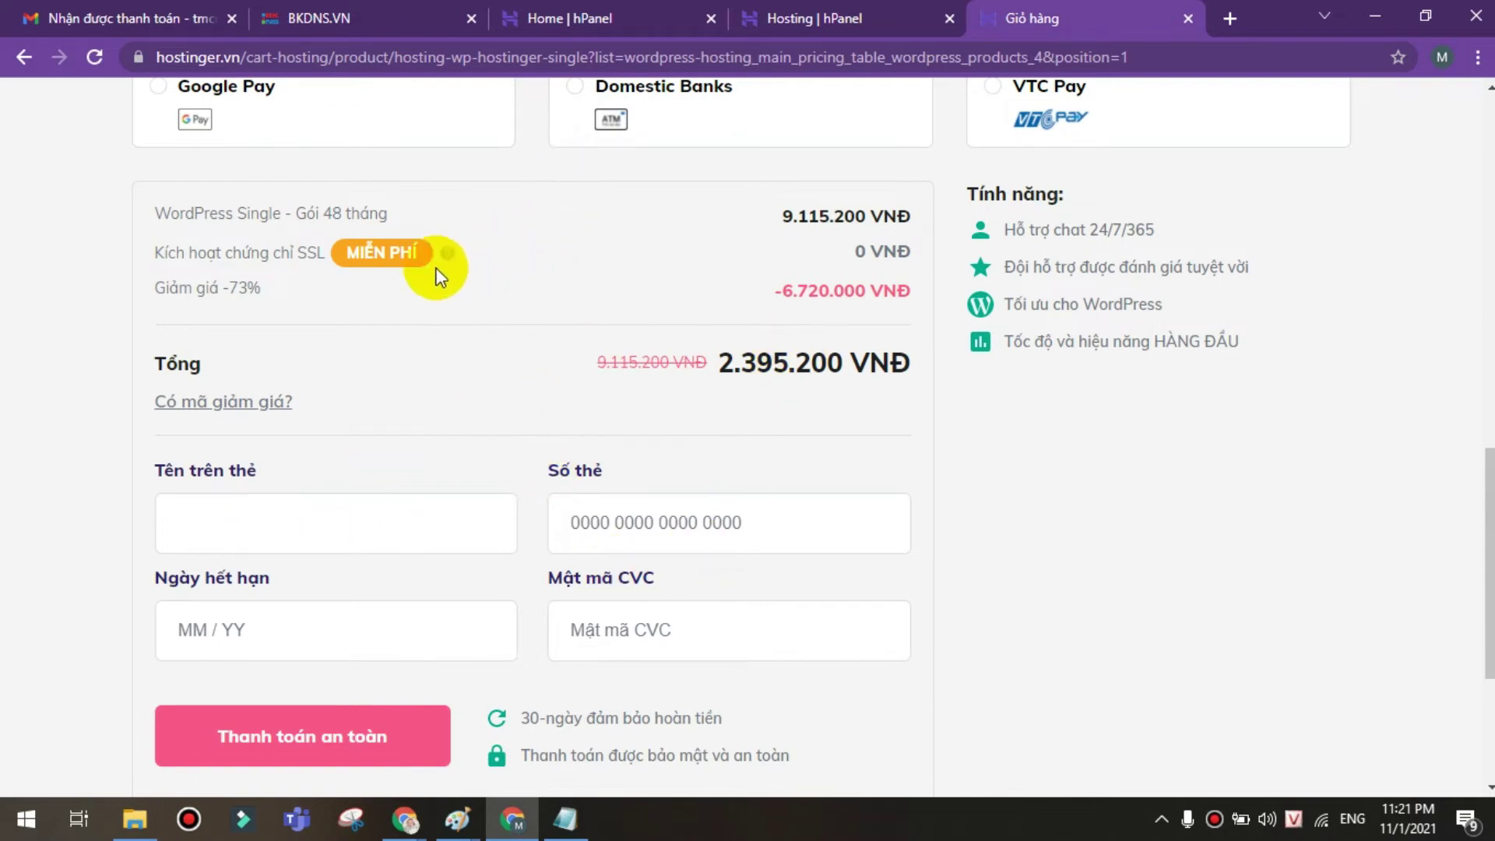
scroll(433, 260, "up", 3)
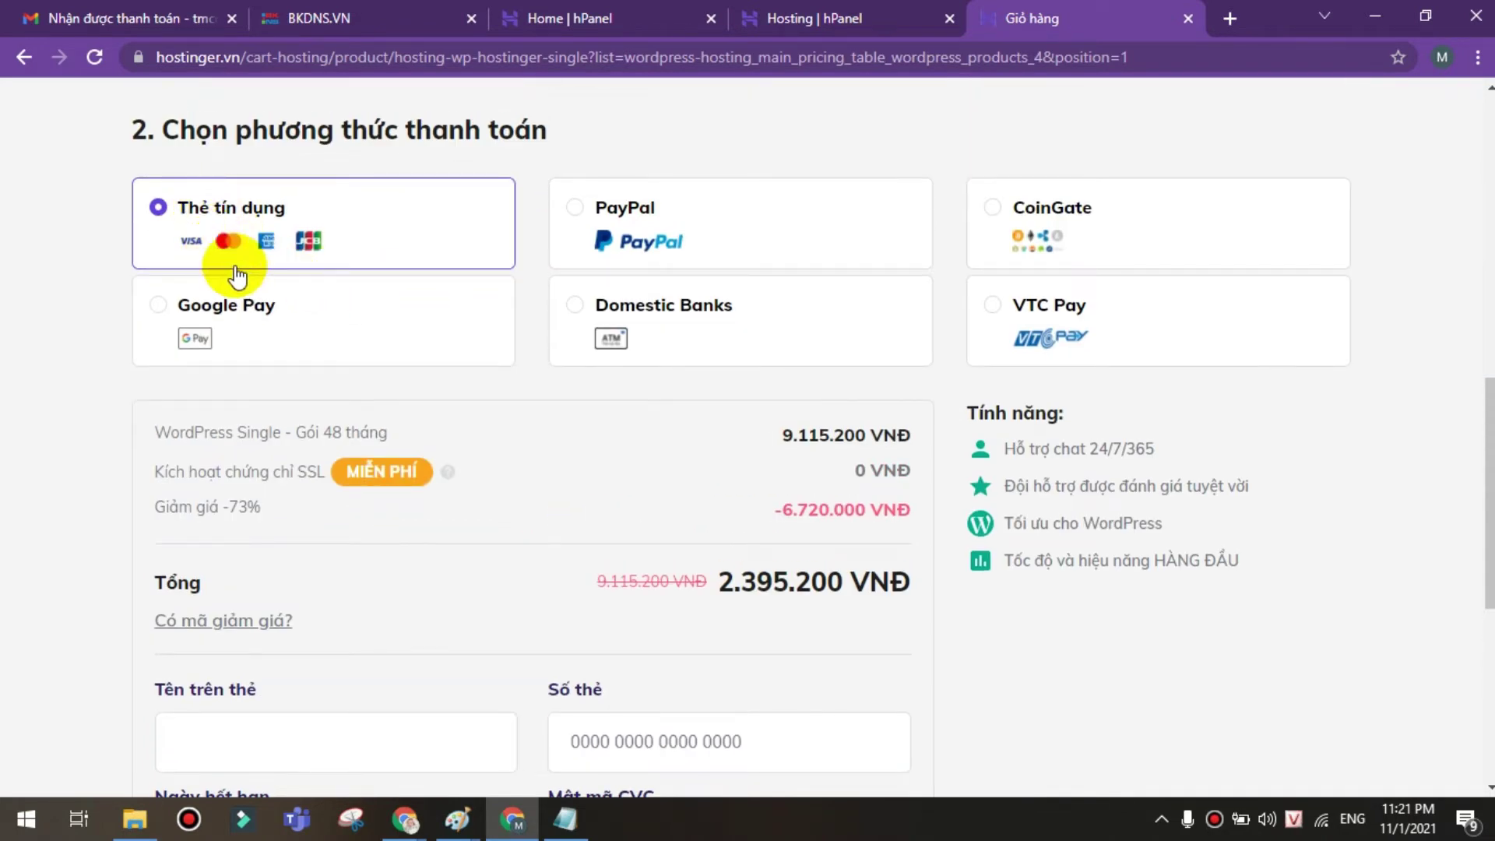
- Switch to the Gmail payment confirmation from Hostinger and review its message, purchased items and total
left_click(142, 17)
scroll(979, 417, "up", 6)
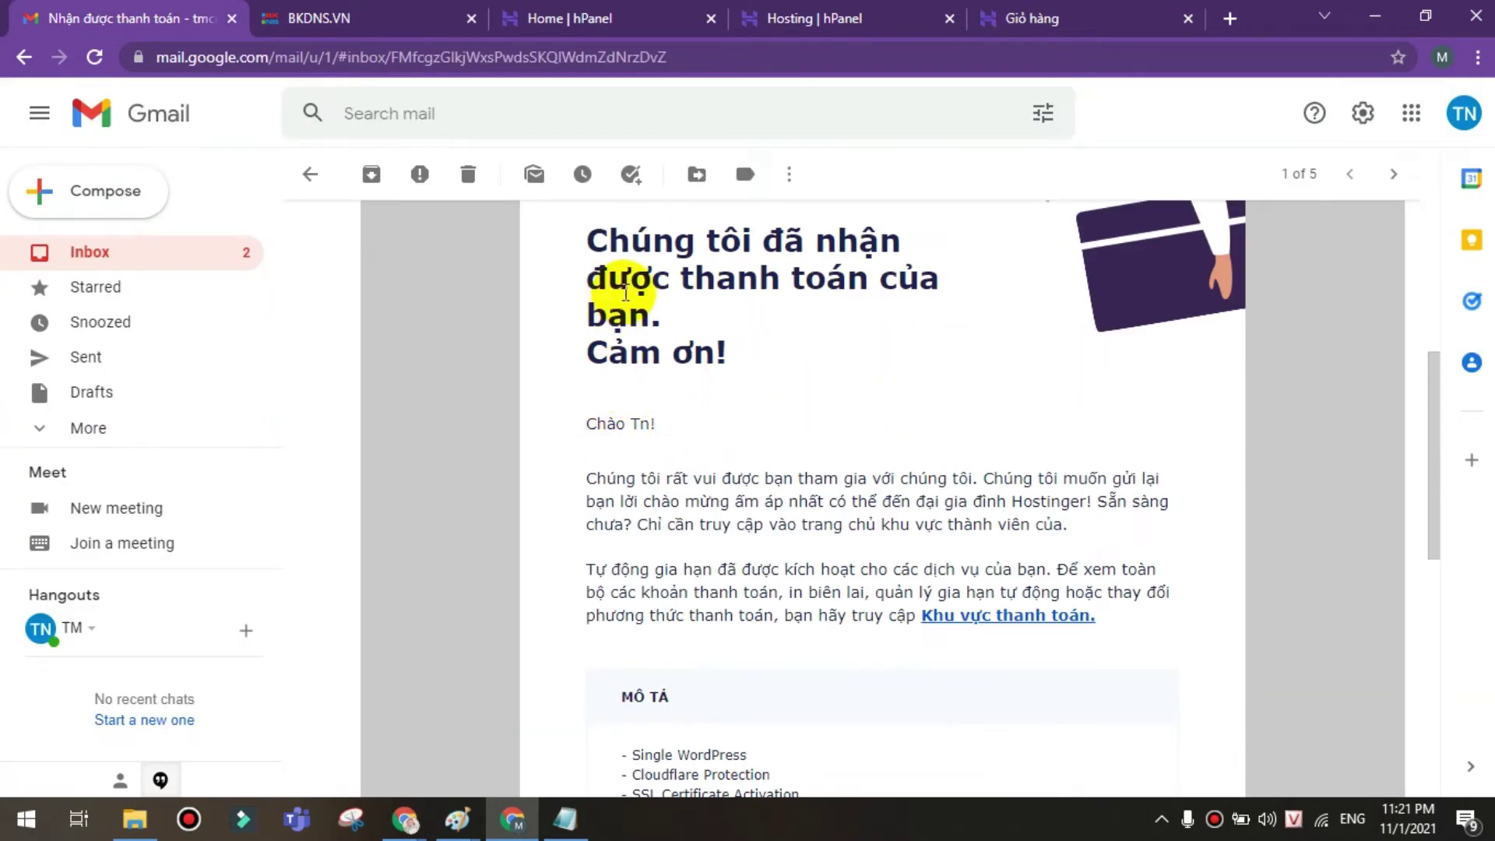
left_click_drag(586, 238, 846, 382)
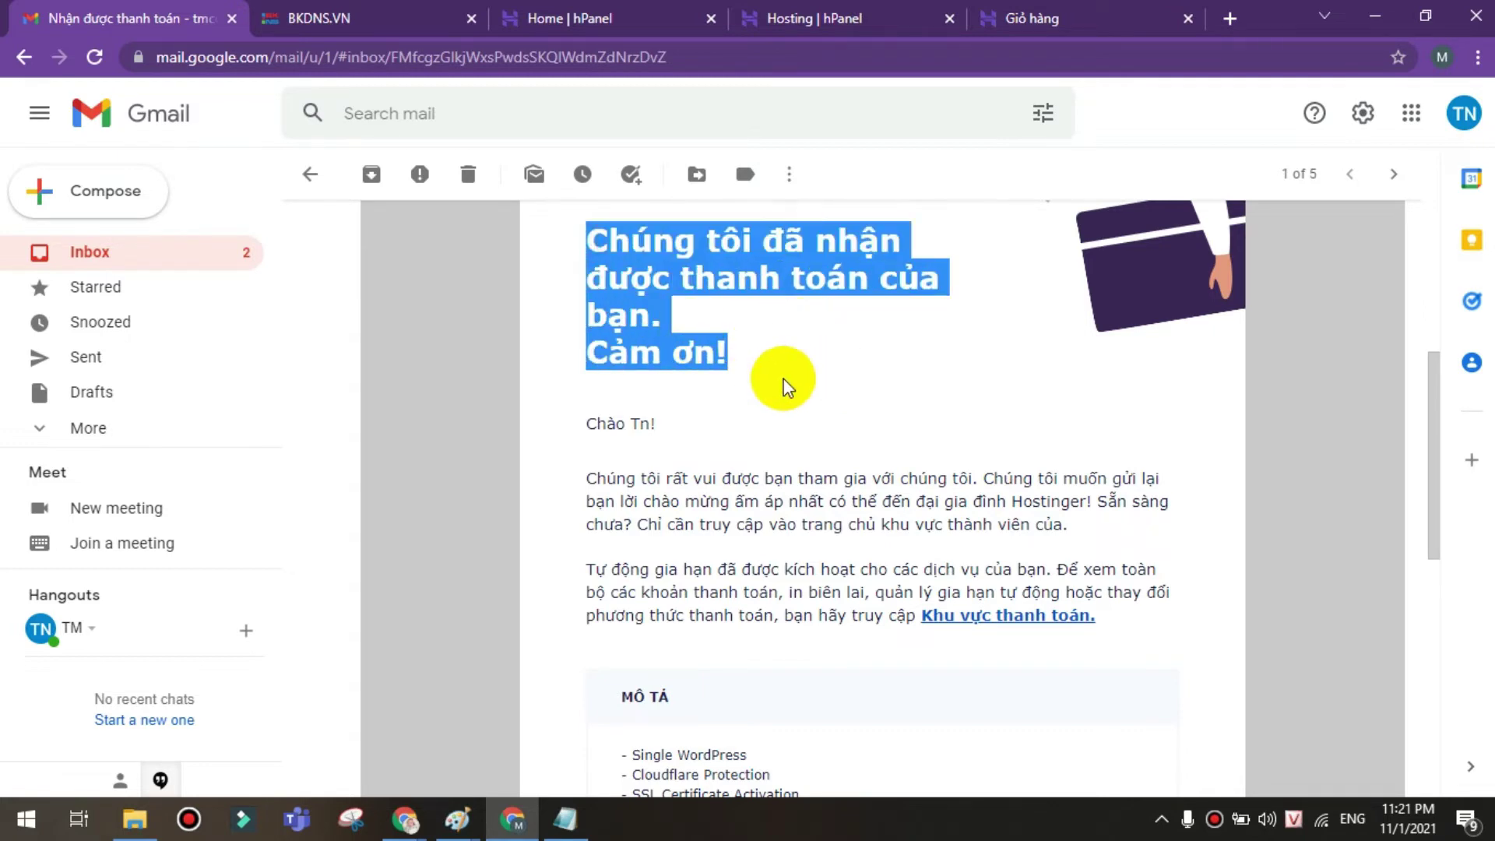
scroll(779, 376, "down", 9)
scroll(878, 323, "up", 6)
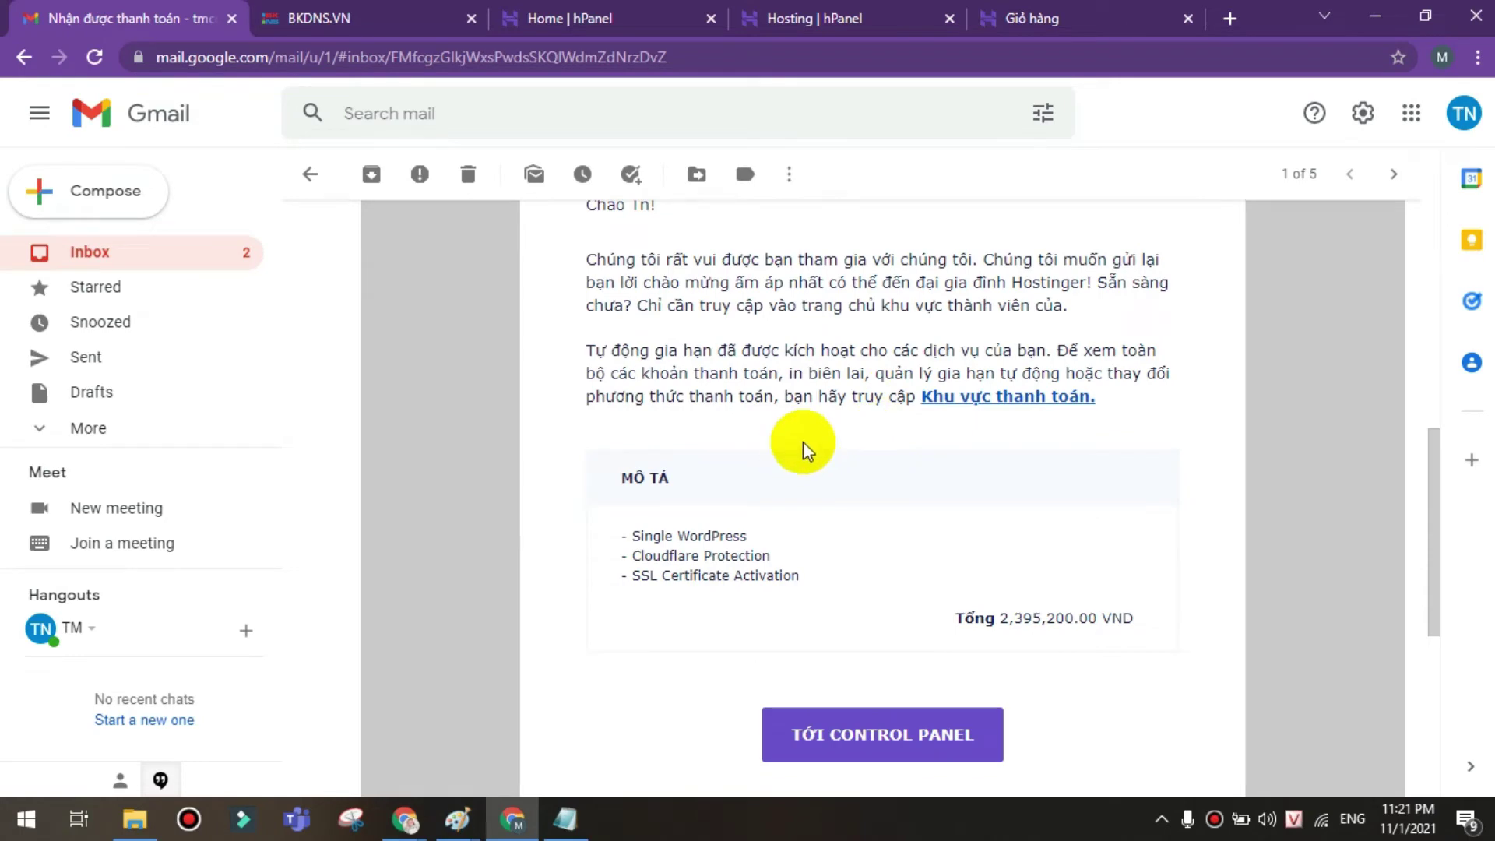
scroll(810, 447, "down", 3)
left_click_drag(1007, 399, 1136, 425)
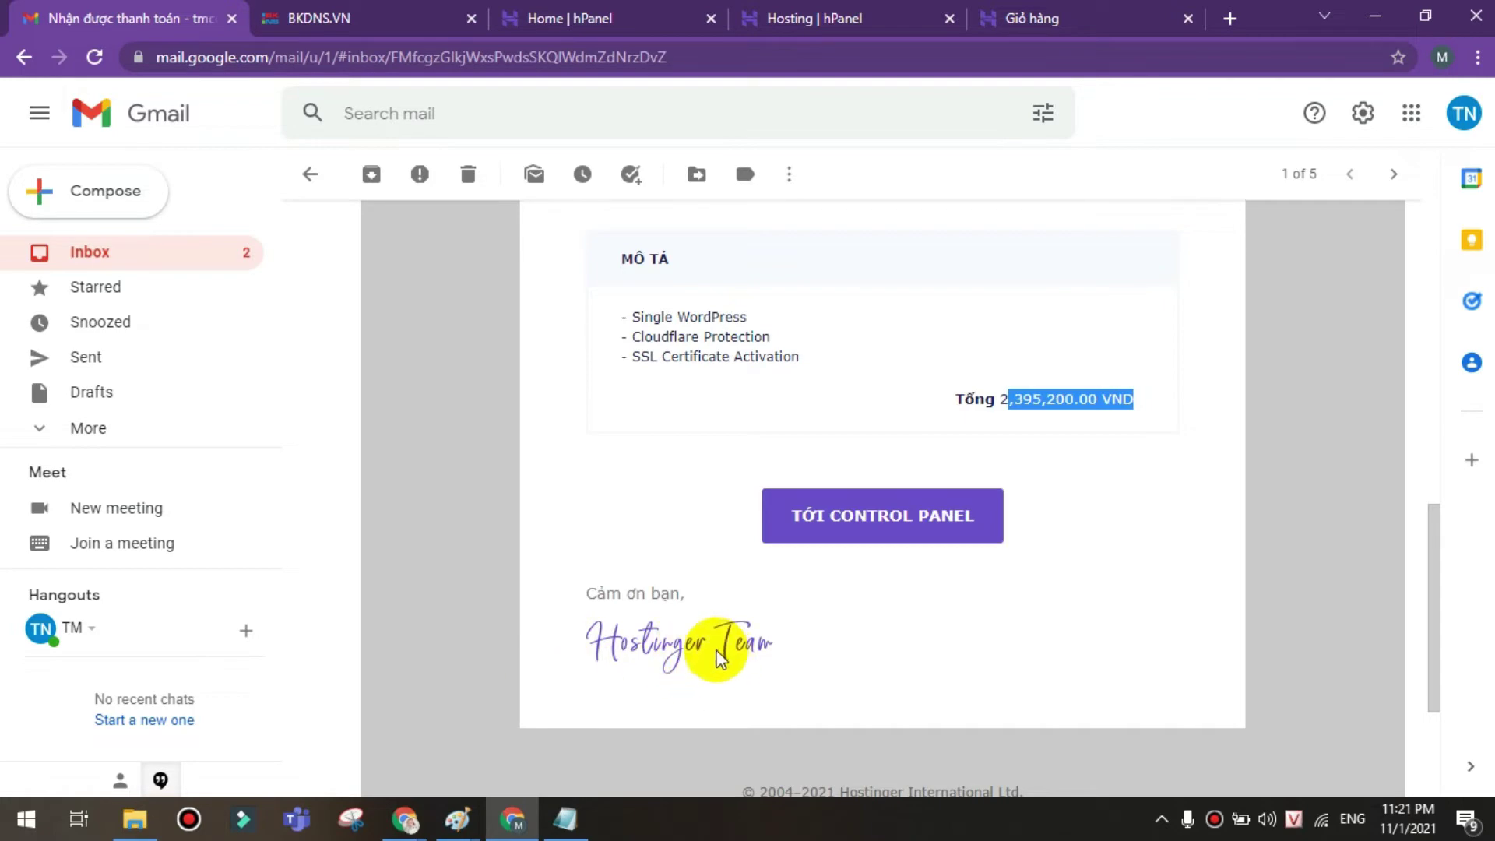
scroll(794, 505, "up", 12)
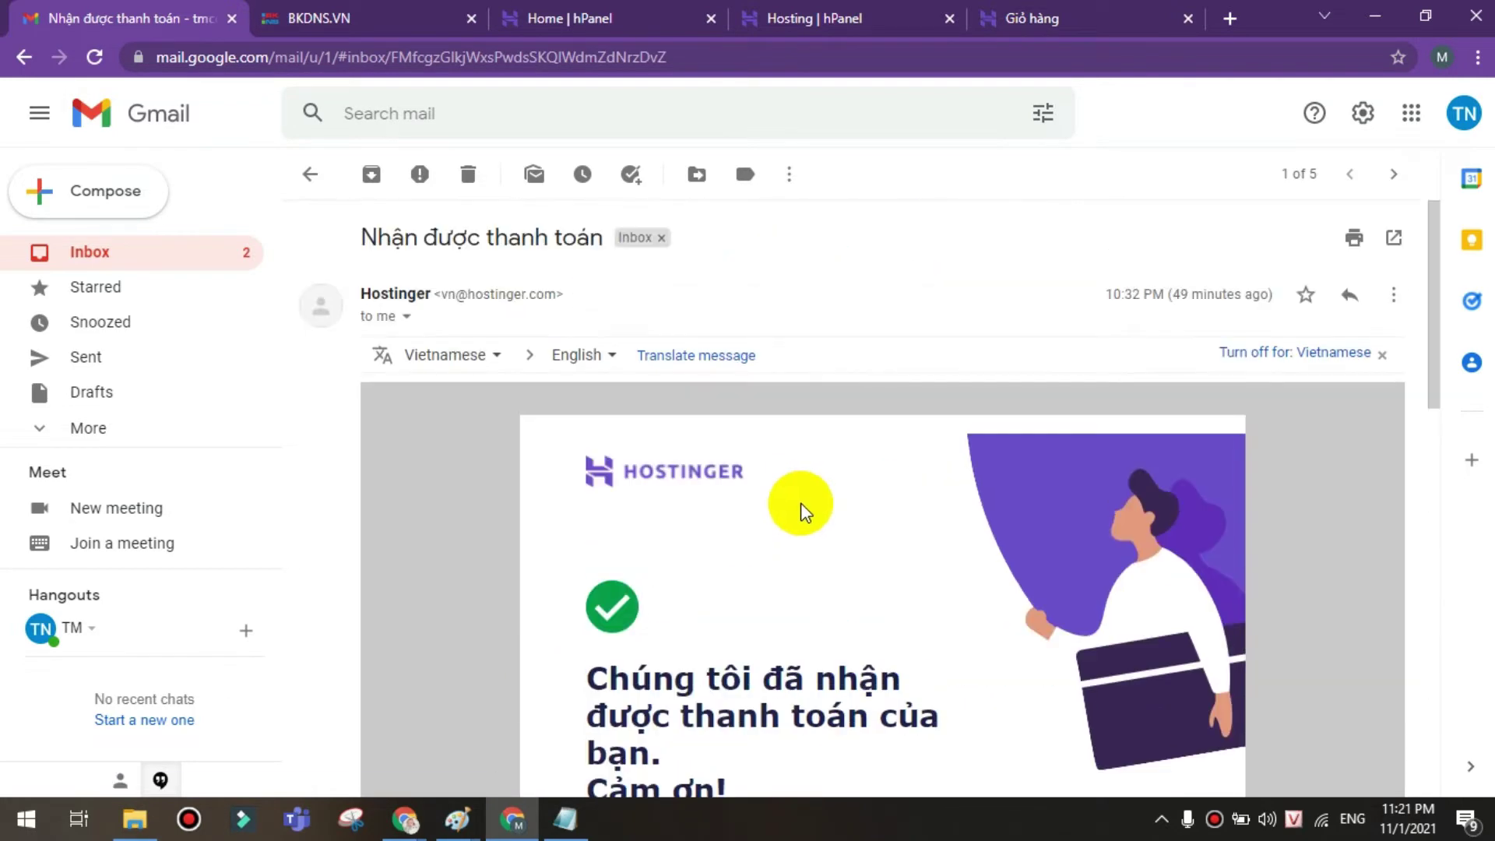
scroll(740, 493, "down", 3)
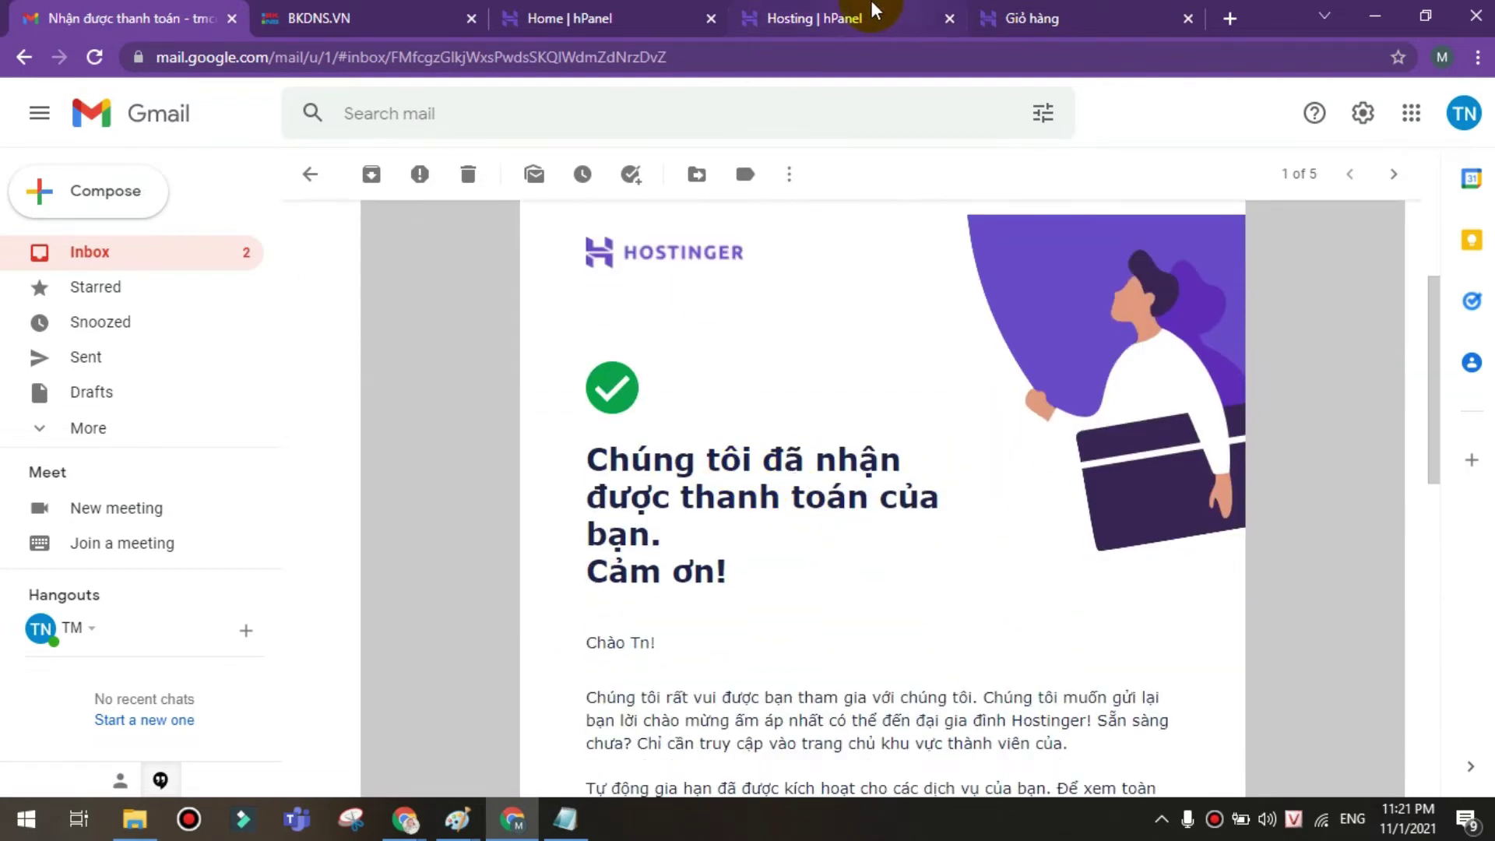
- Open the Hostinger control panel from the link in the payment confirmation email
left_click(791, 18)
left_click(192, 10)
scroll(945, 621, "down", 10)
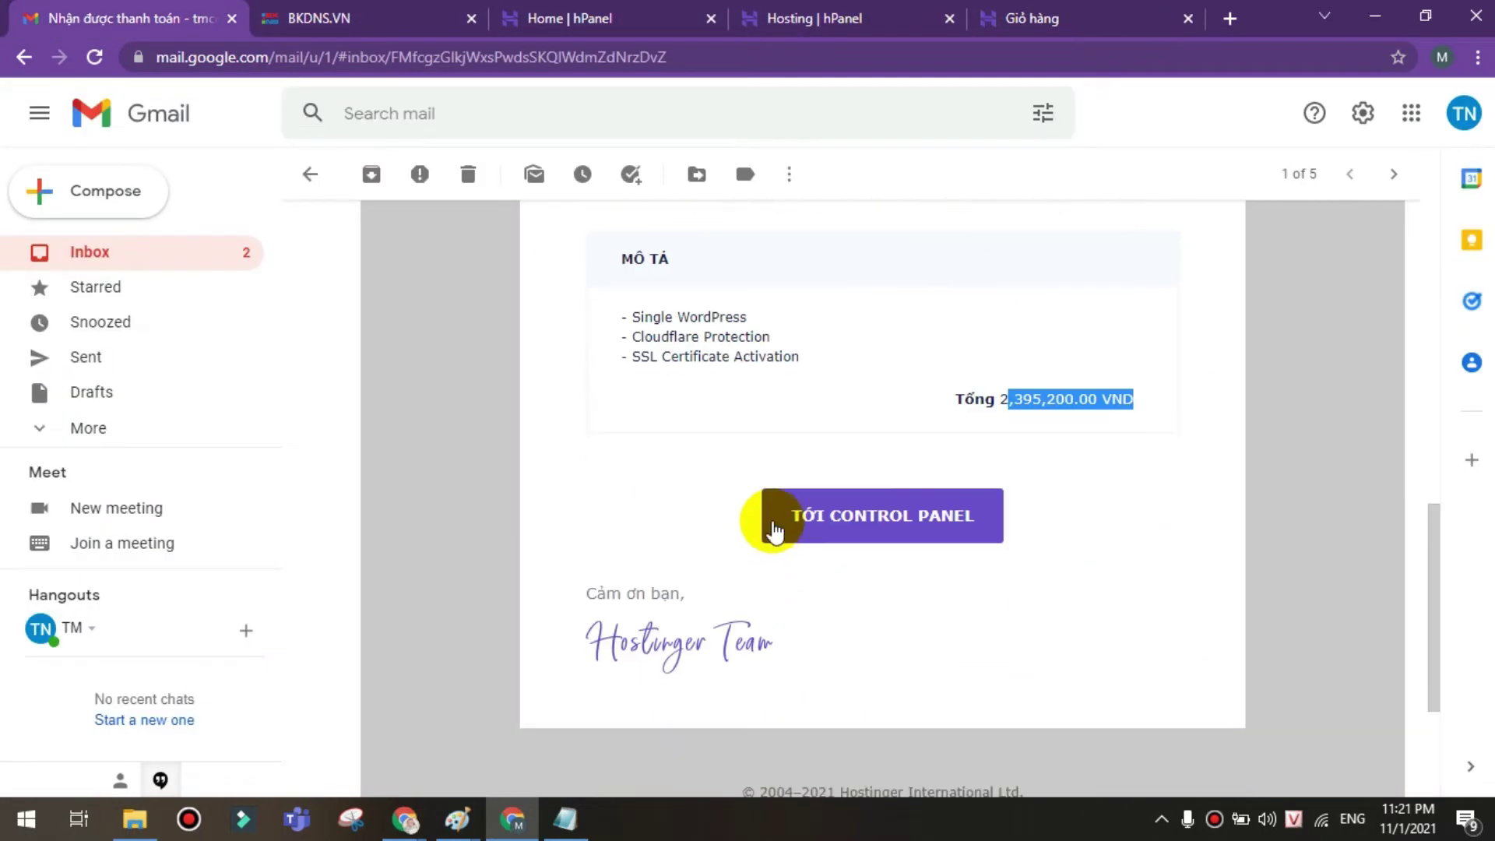
left_click(884, 527)
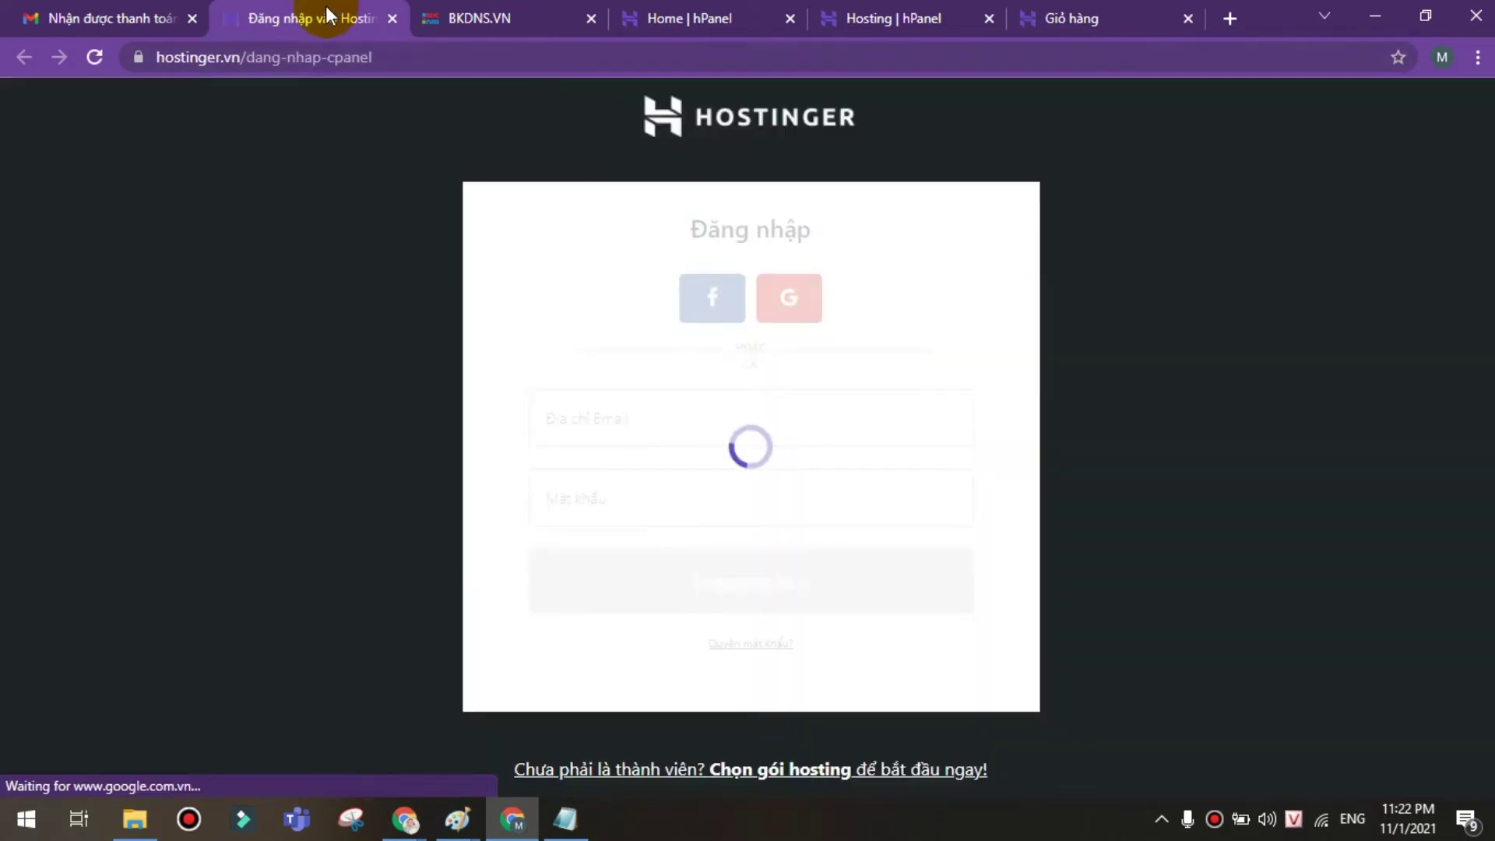
- Move the new Hostinger login tab toward the end and close the cart and both older hPanel tabs
left_click_drag(328, 14, 958, 28)
left_click(989, 18)
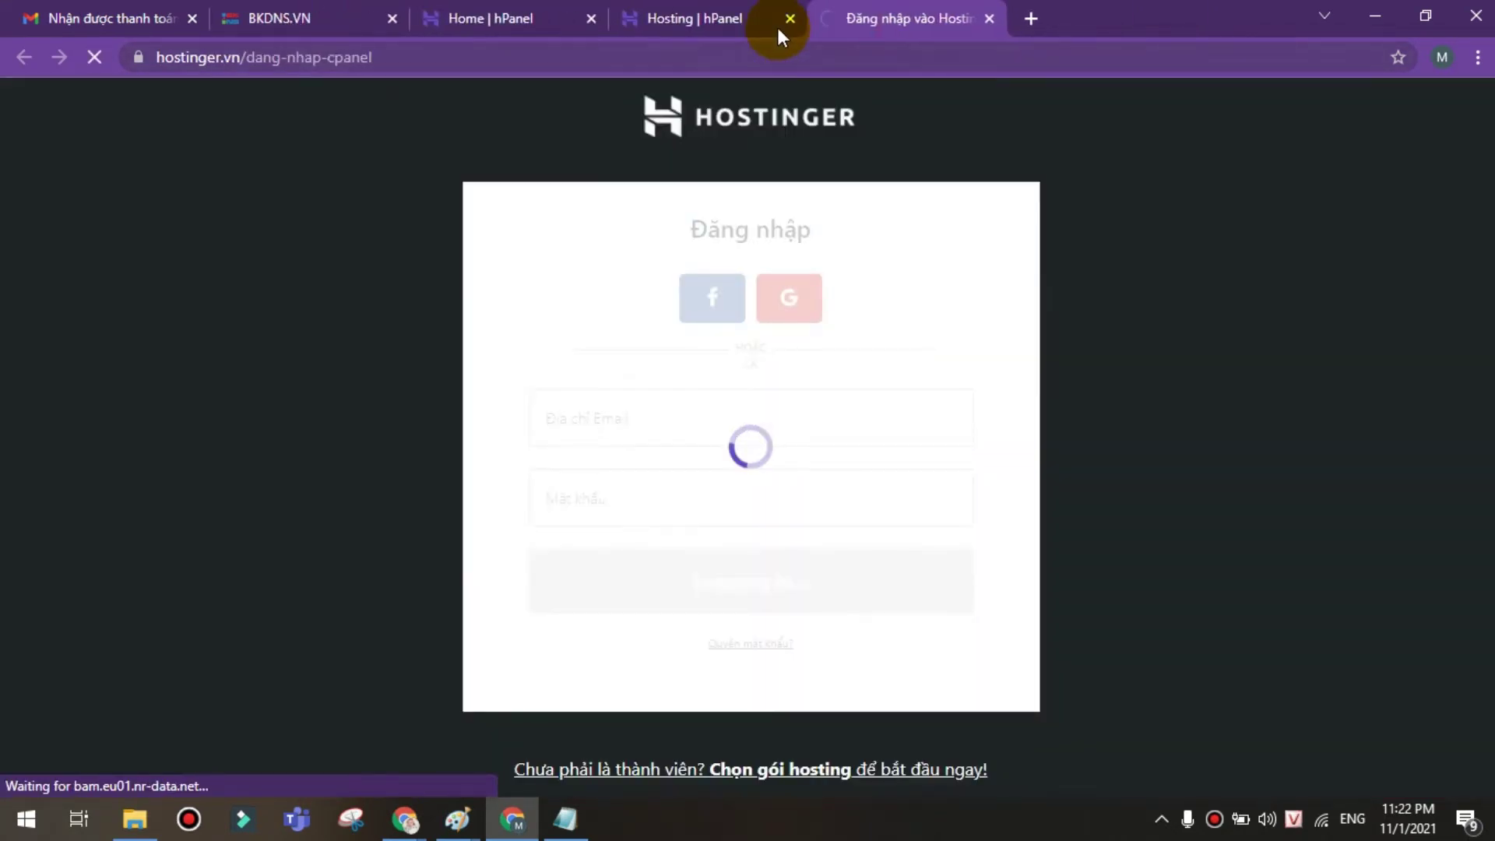
left_click(790, 18)
left_click(590, 19)
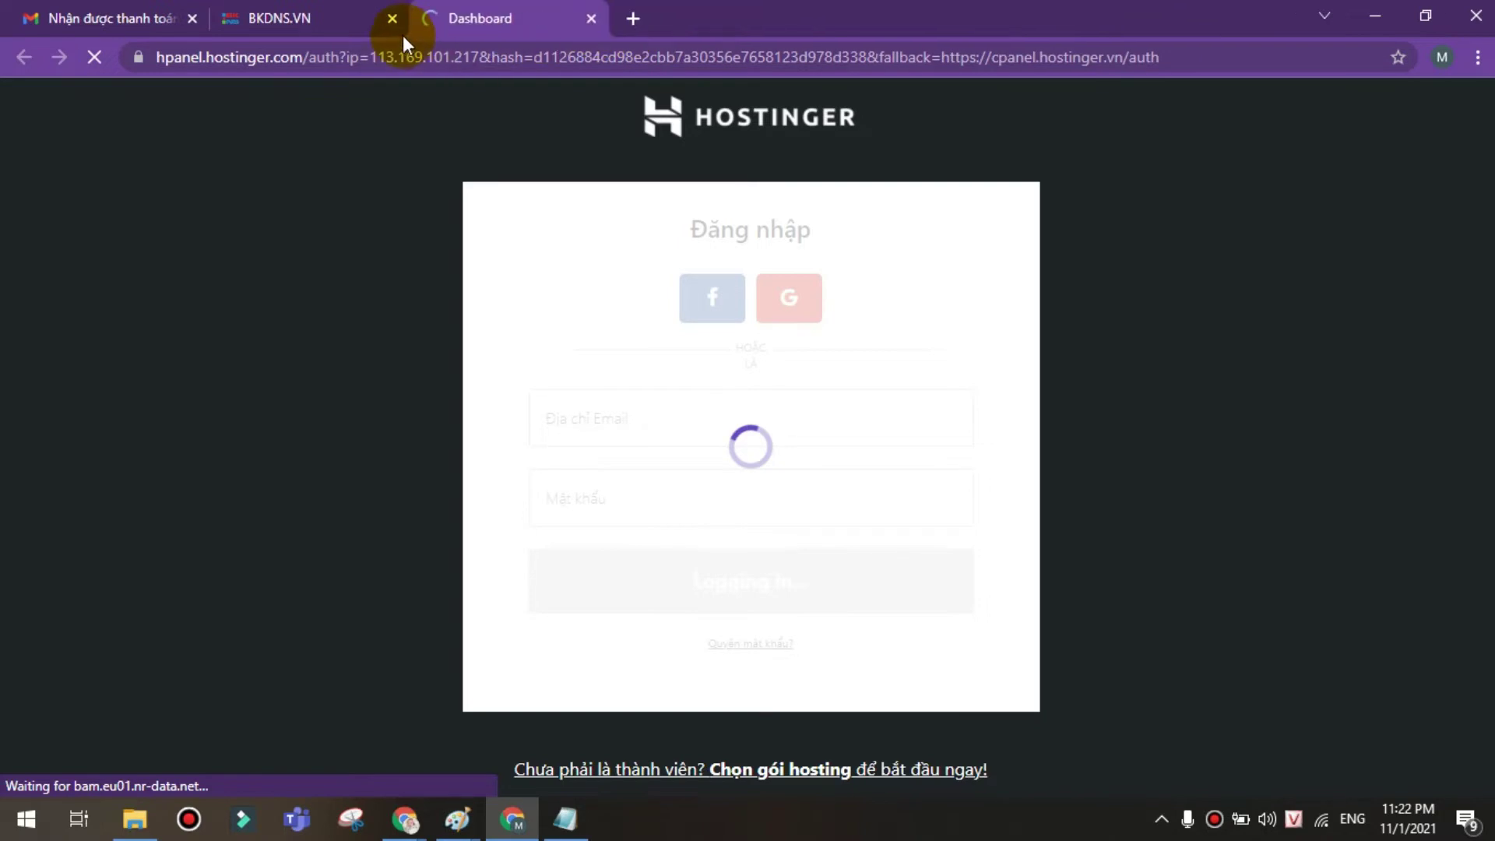
- Place the payment email tab after the BKDNS.VN tab and return to the new hPanel tab
left_click(394, 26)
left_click_drag(171, 11, 351, 14)
left_click(461, 11)
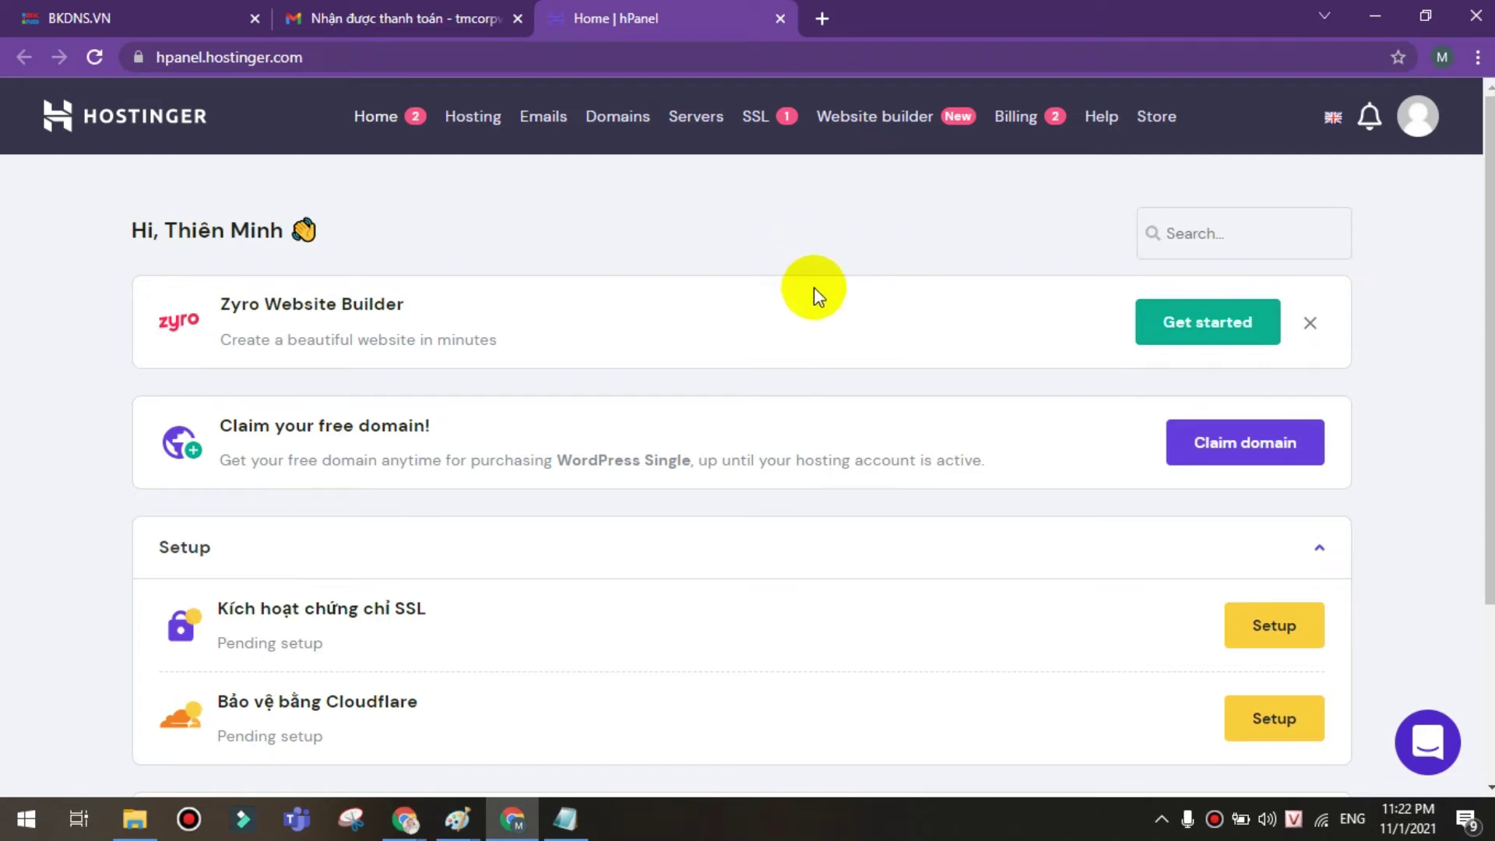
- Look over the hPanel home page's setup items and its web address
scroll(813, 340, "down", 3)
scroll(910, 321, "up", 2)
scroll(911, 323, "up", 1)
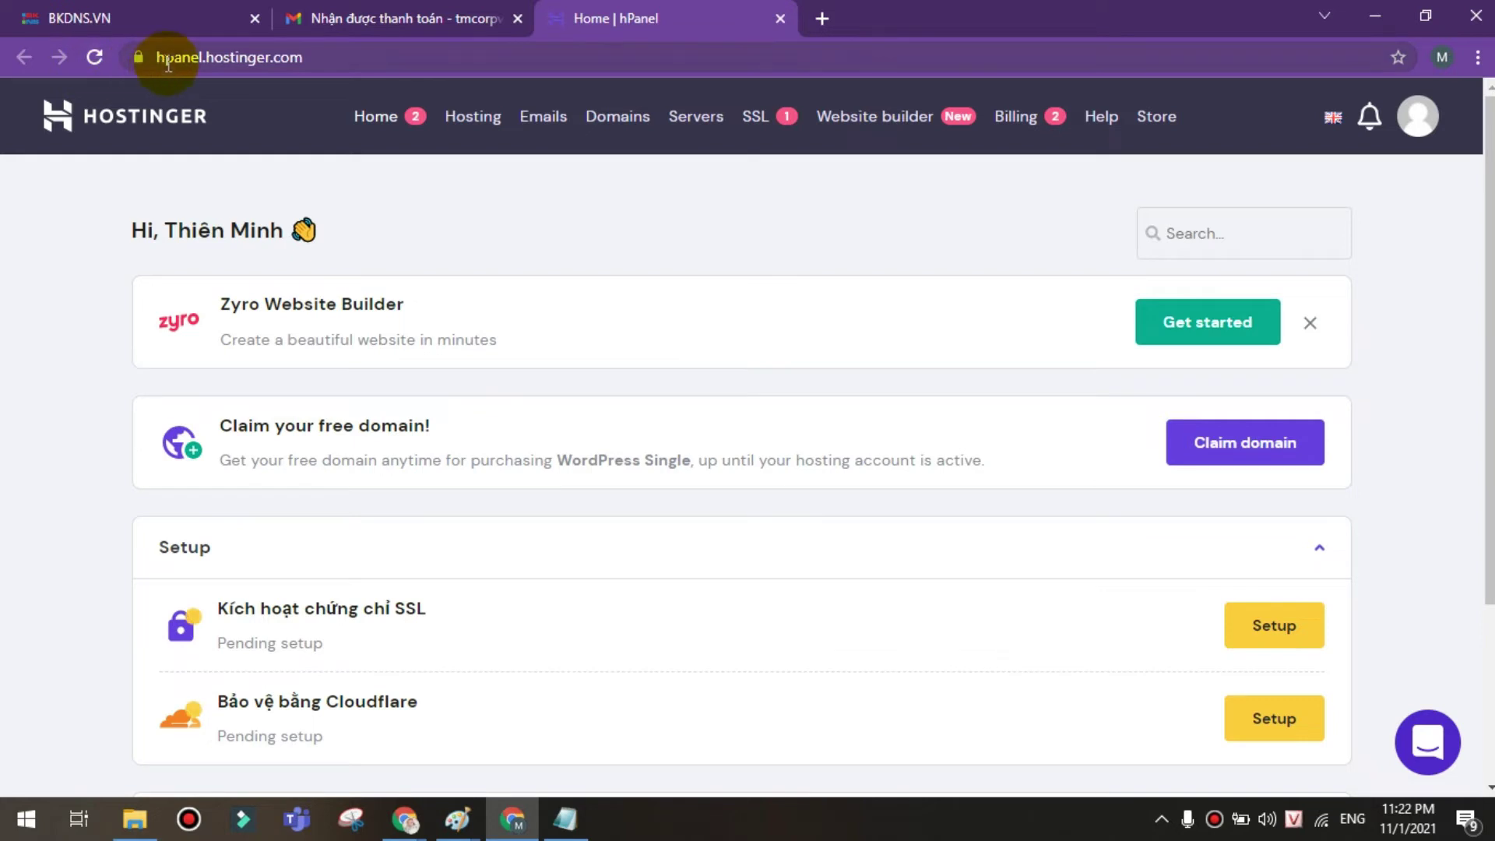
left_click_drag(169, 60, 215, 61)
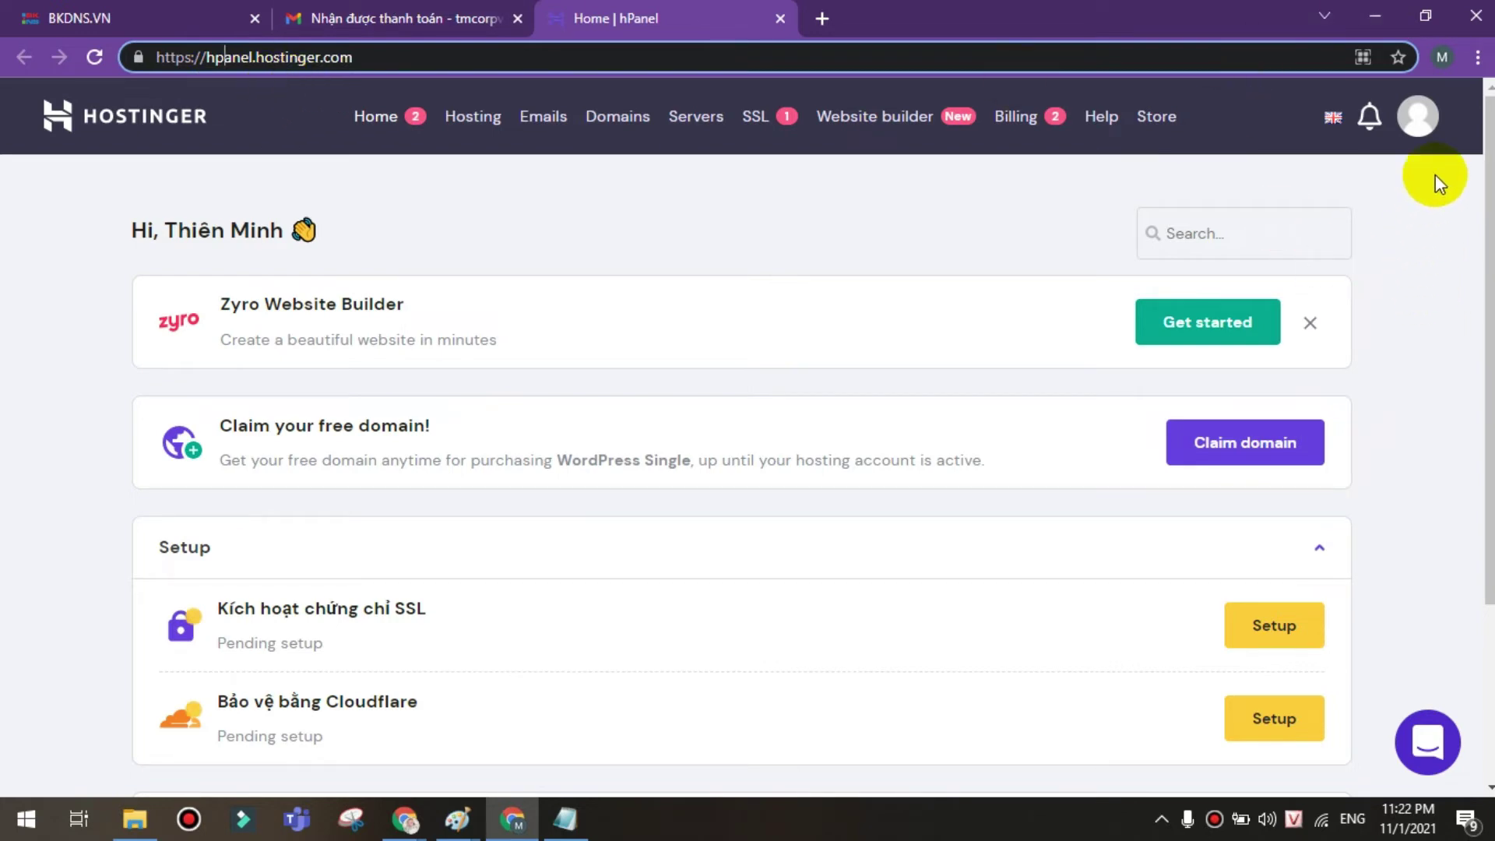
- Open the account's Security settings and highlight the application authentication method heading
left_click(1415, 130)
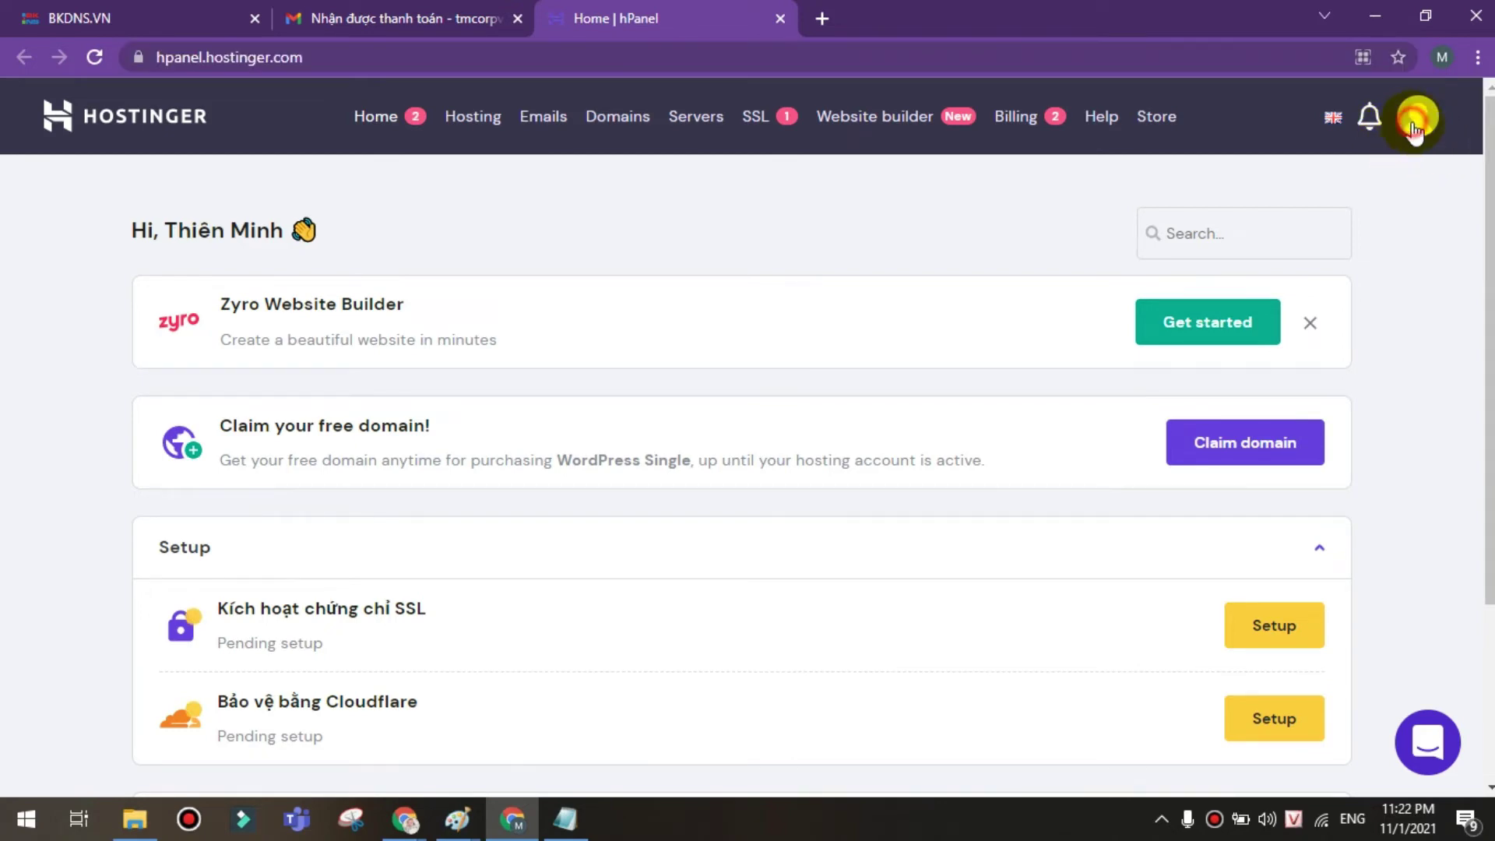
left_click(1031, 178)
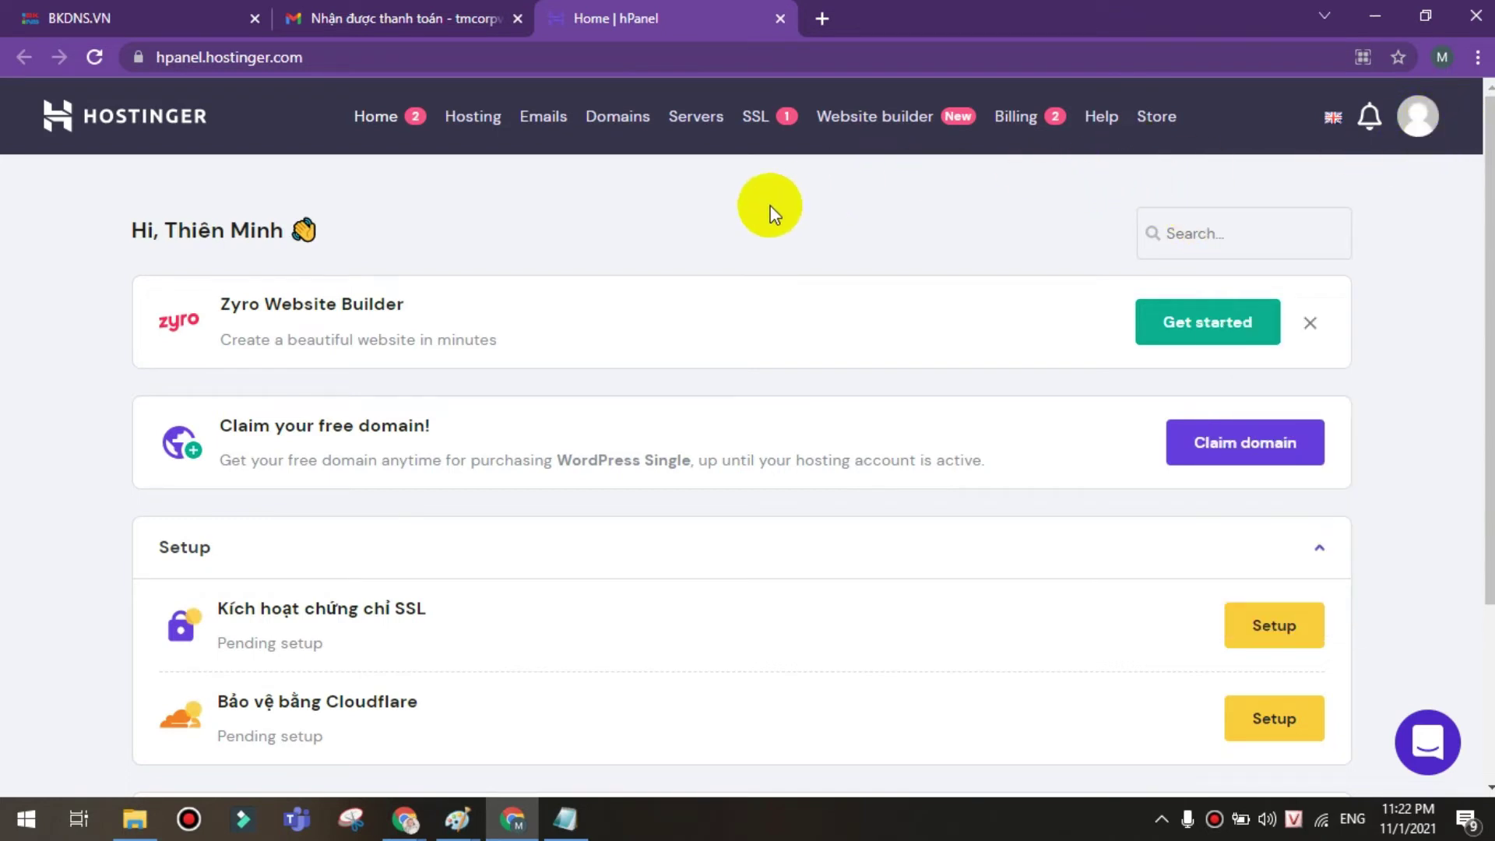
left_click(1419, 131)
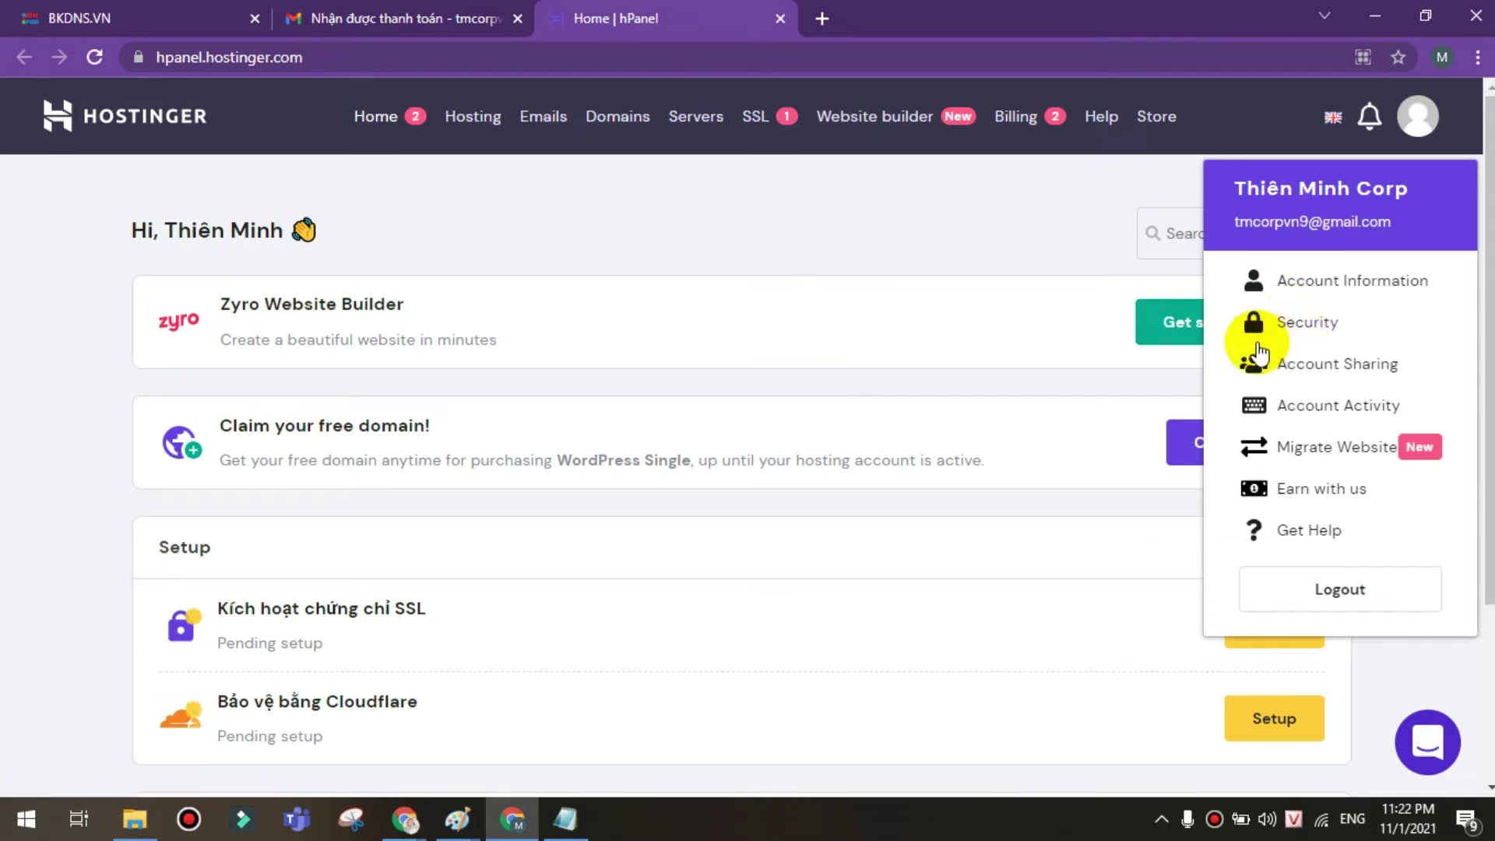
left_click(1303, 326)
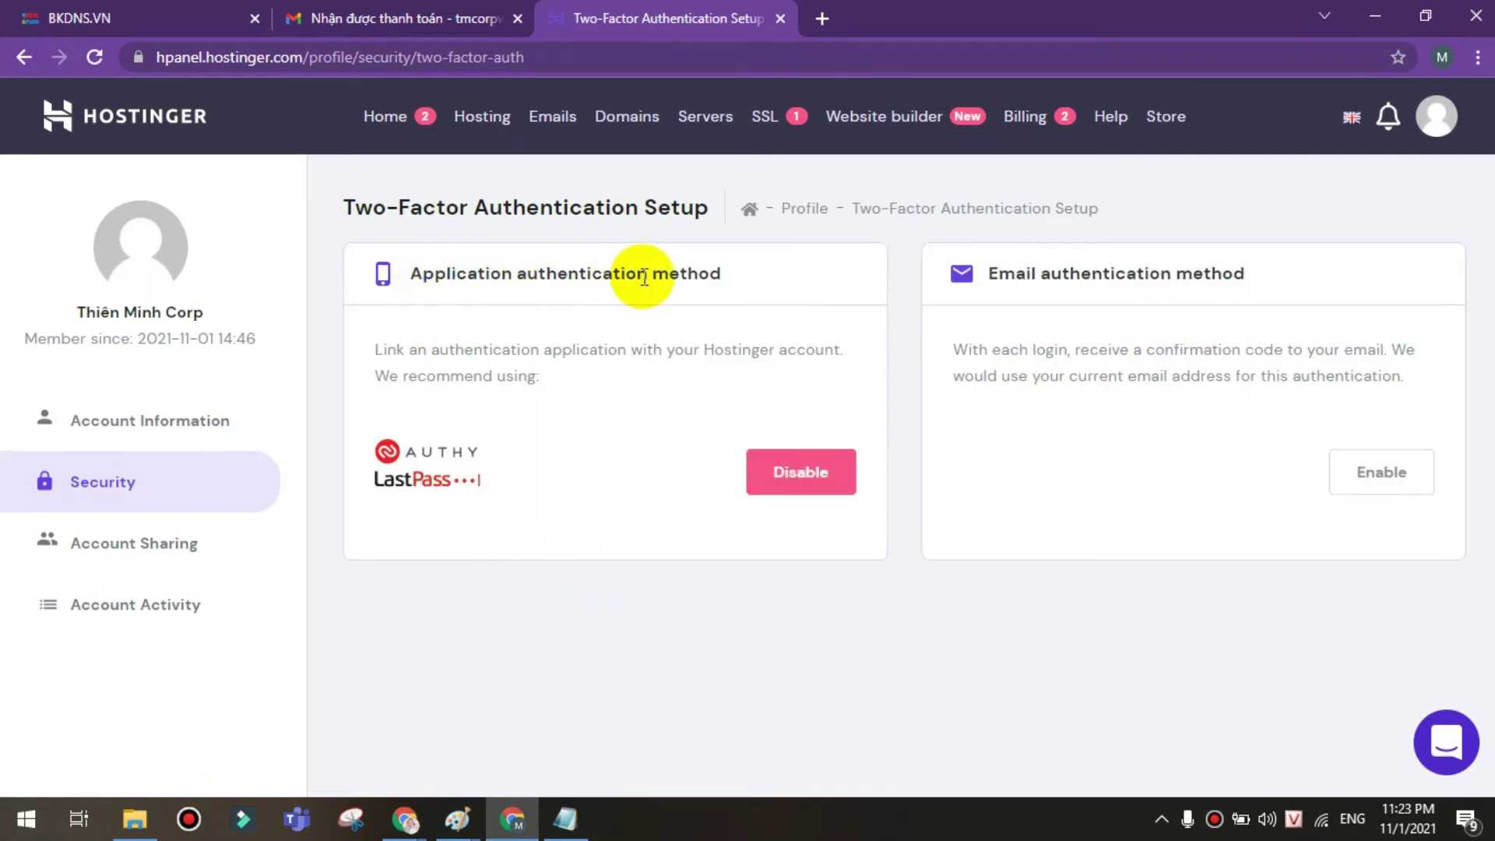
left_click_drag(722, 274, 422, 284)
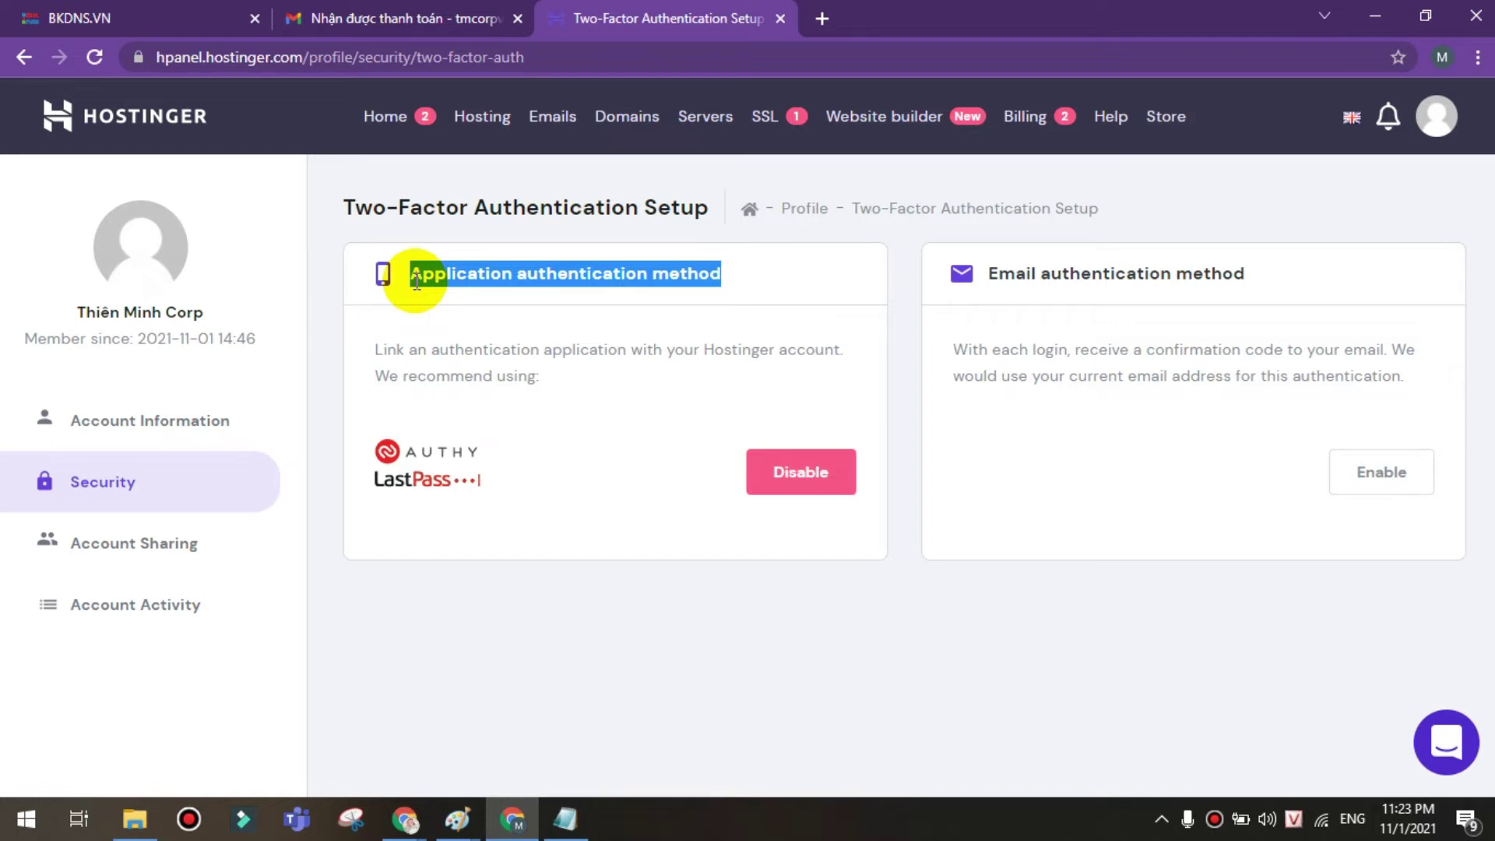
- Search Google for "authenticator" in a new tab and open the Authenticator extension's Chrome Web Store page
left_click(821, 21)
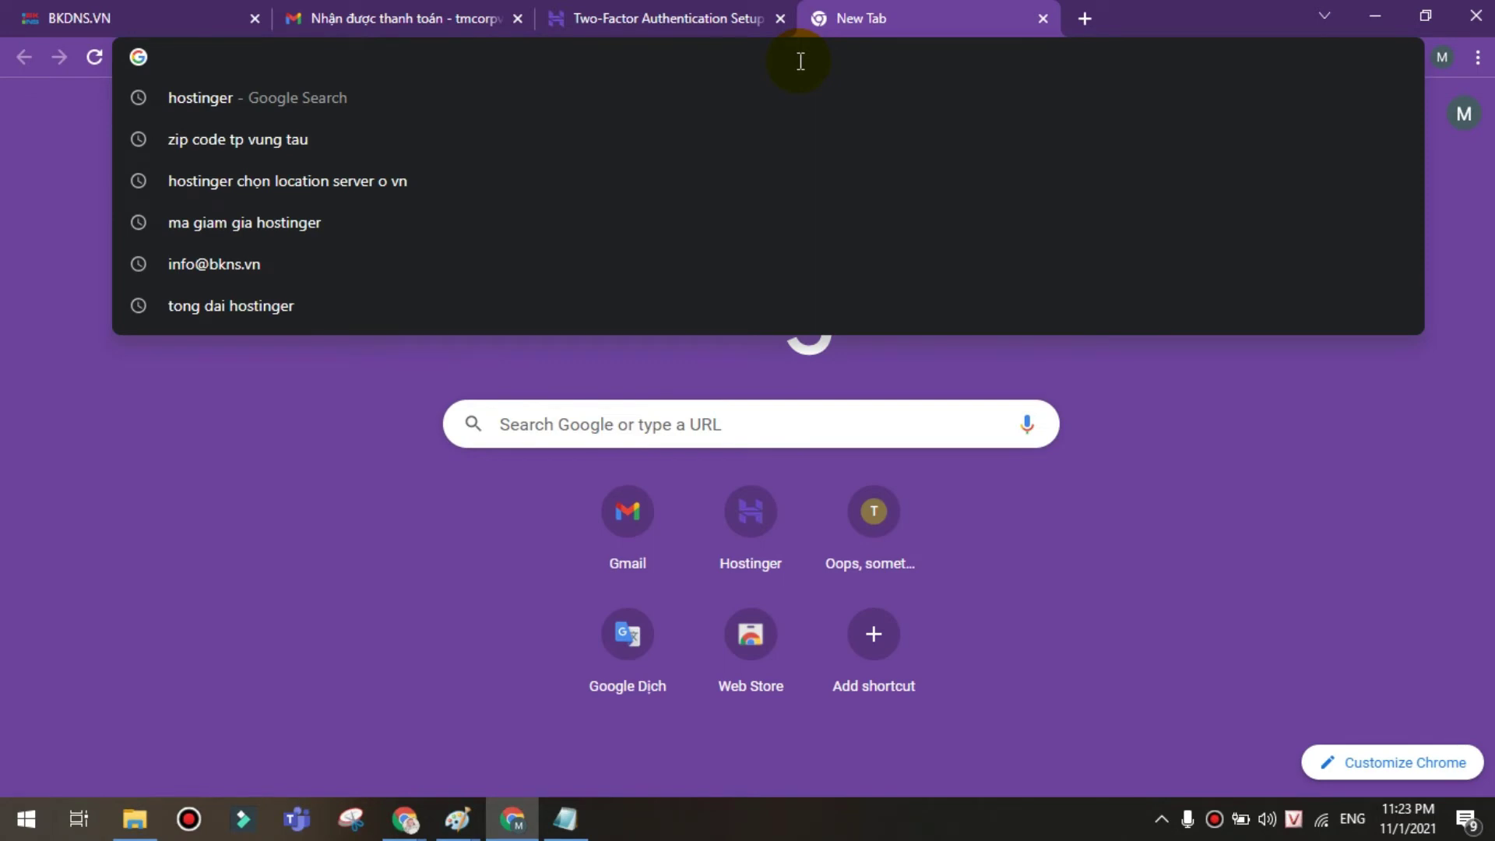
type("authe")
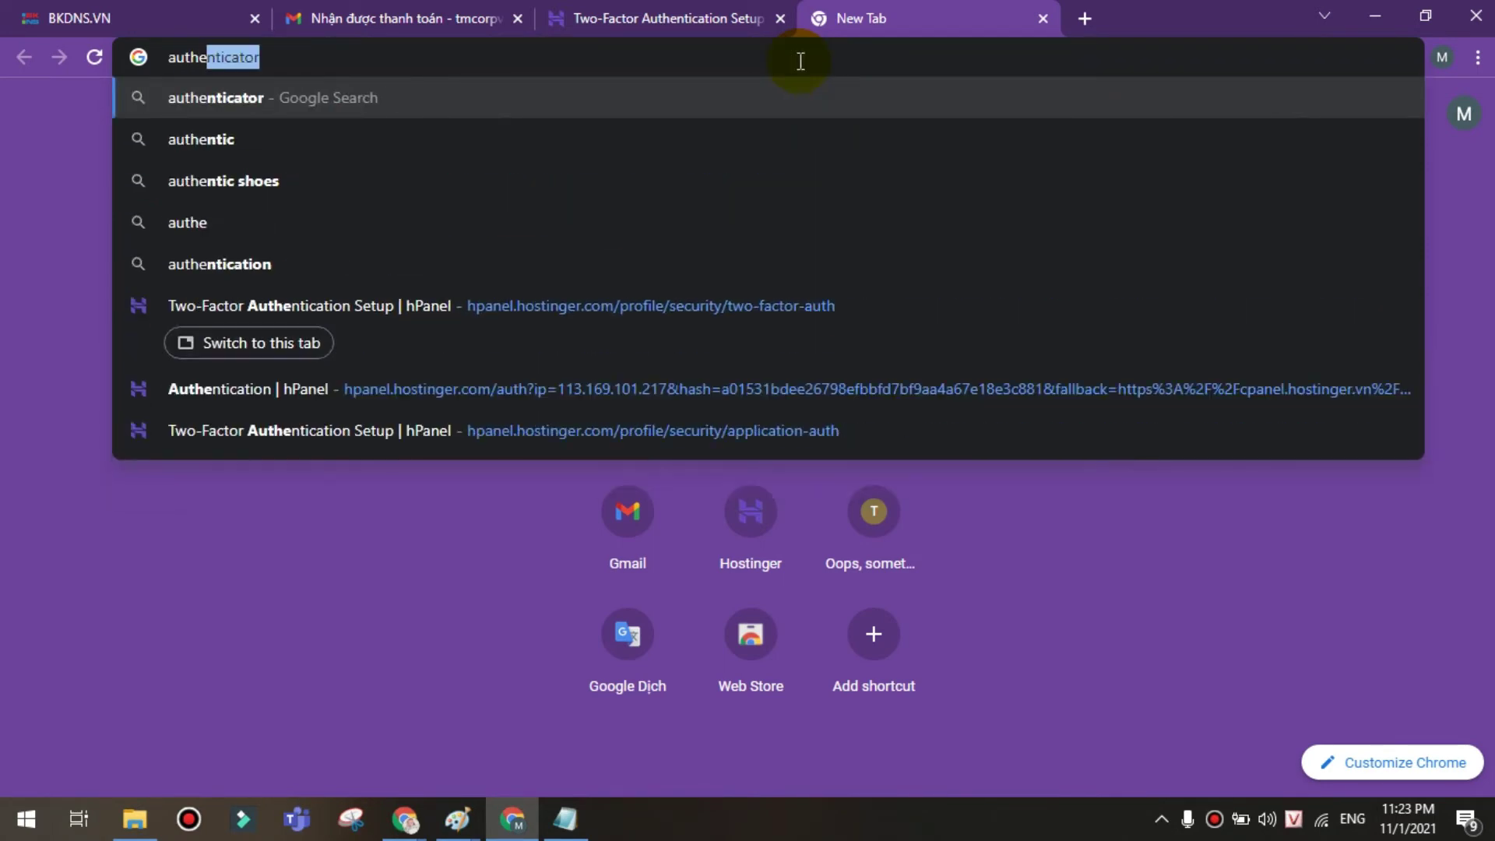
type("ntica")
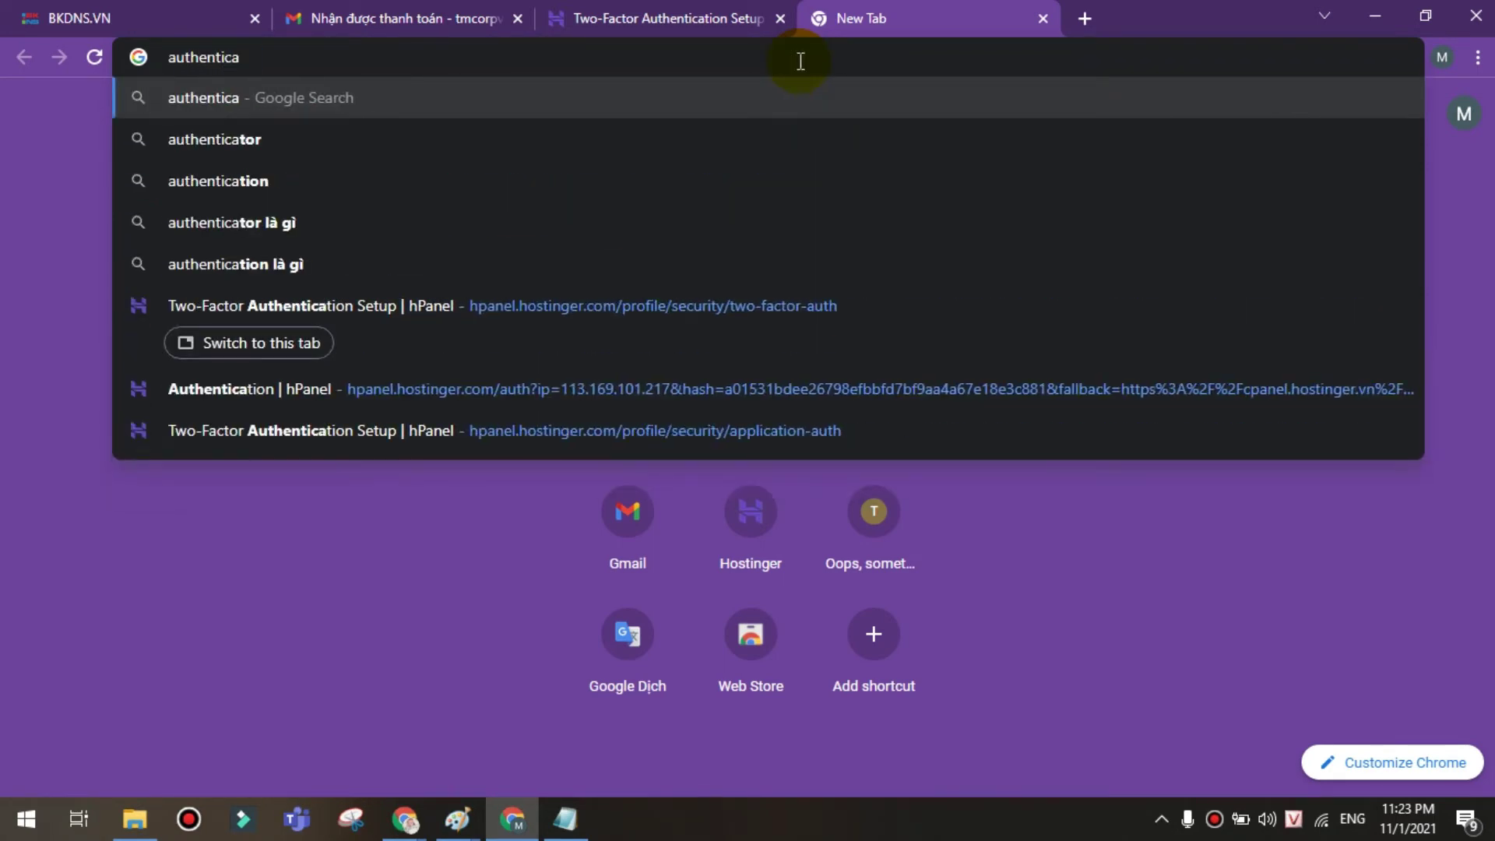
key("Down")
key("Return")
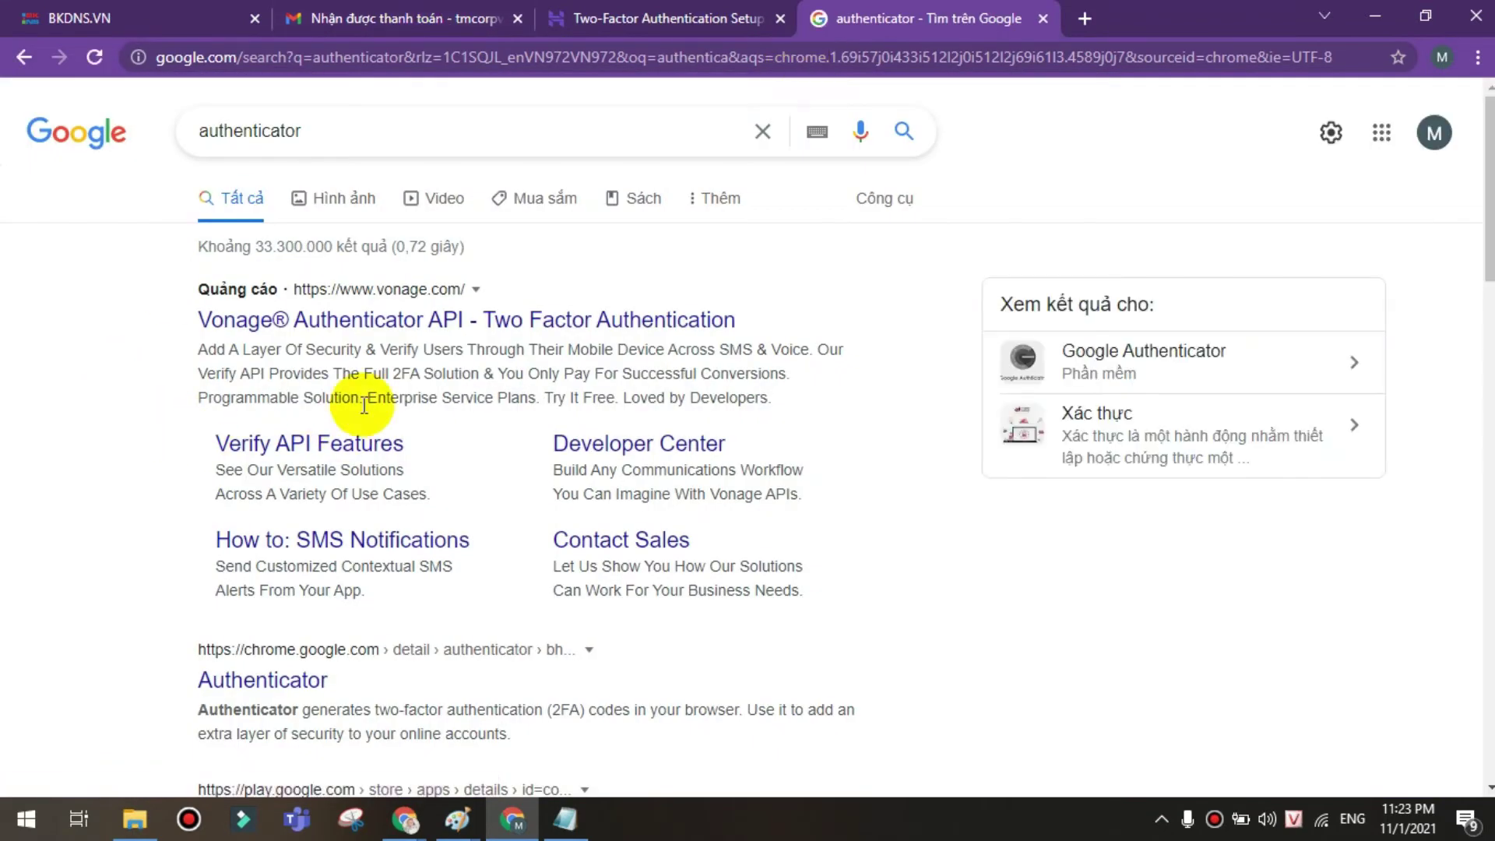
scroll(364, 406, "down", 3)
left_click(210, 460)
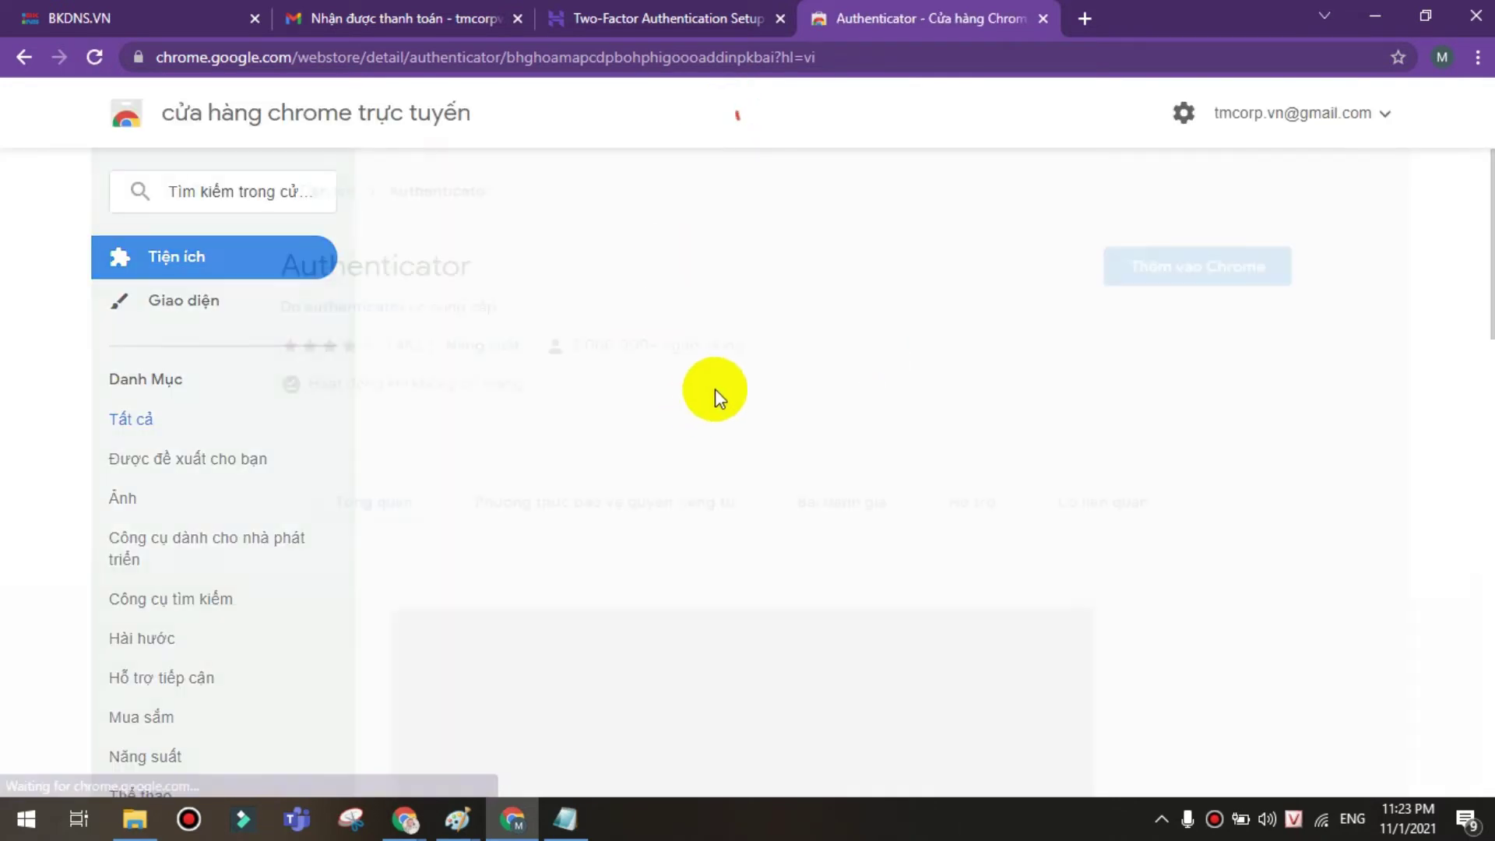
- Examine the Authenticator extension's store page and preview images alongside hPanel's Two-Factor Authentication Setup page
scroll(701, 490, "down", 5)
scroll(561, 507, "up", 3)
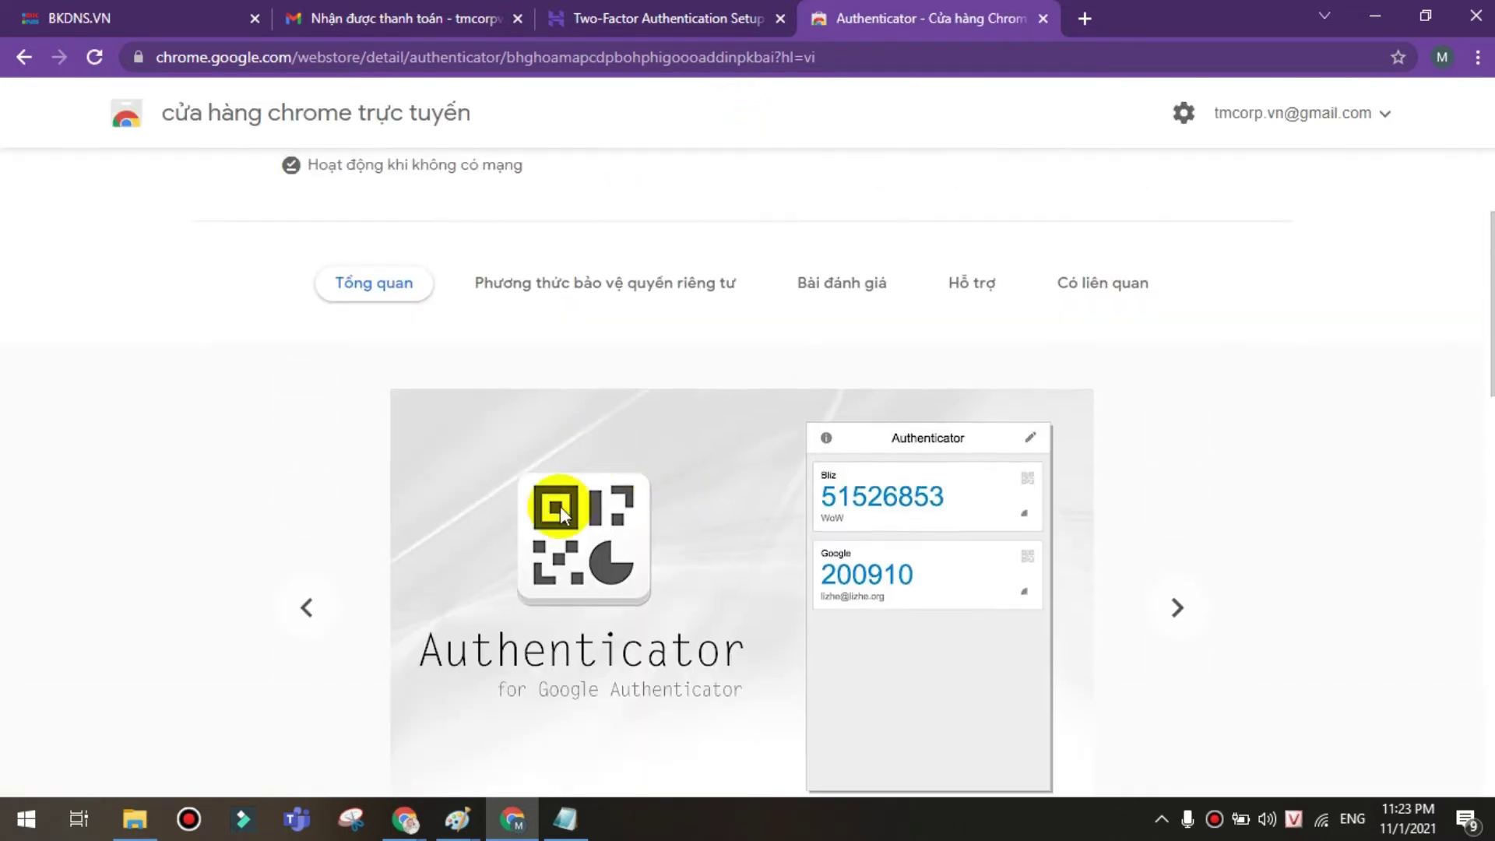
left_click(751, 17)
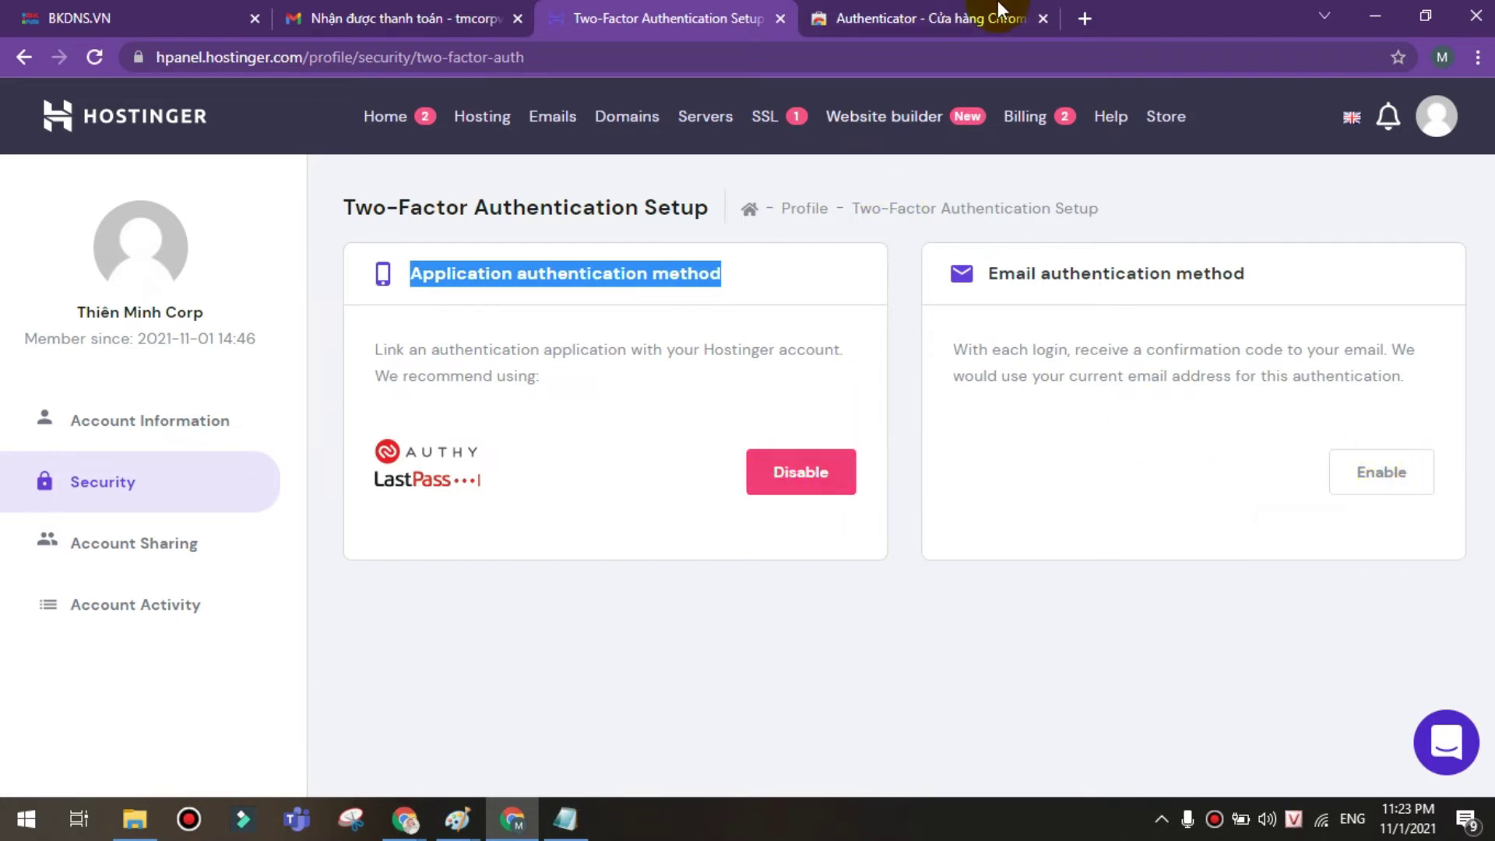
left_click(899, 18)
scroll(1084, 344, "down", 3)
scroll(1084, 344, "up", 2)
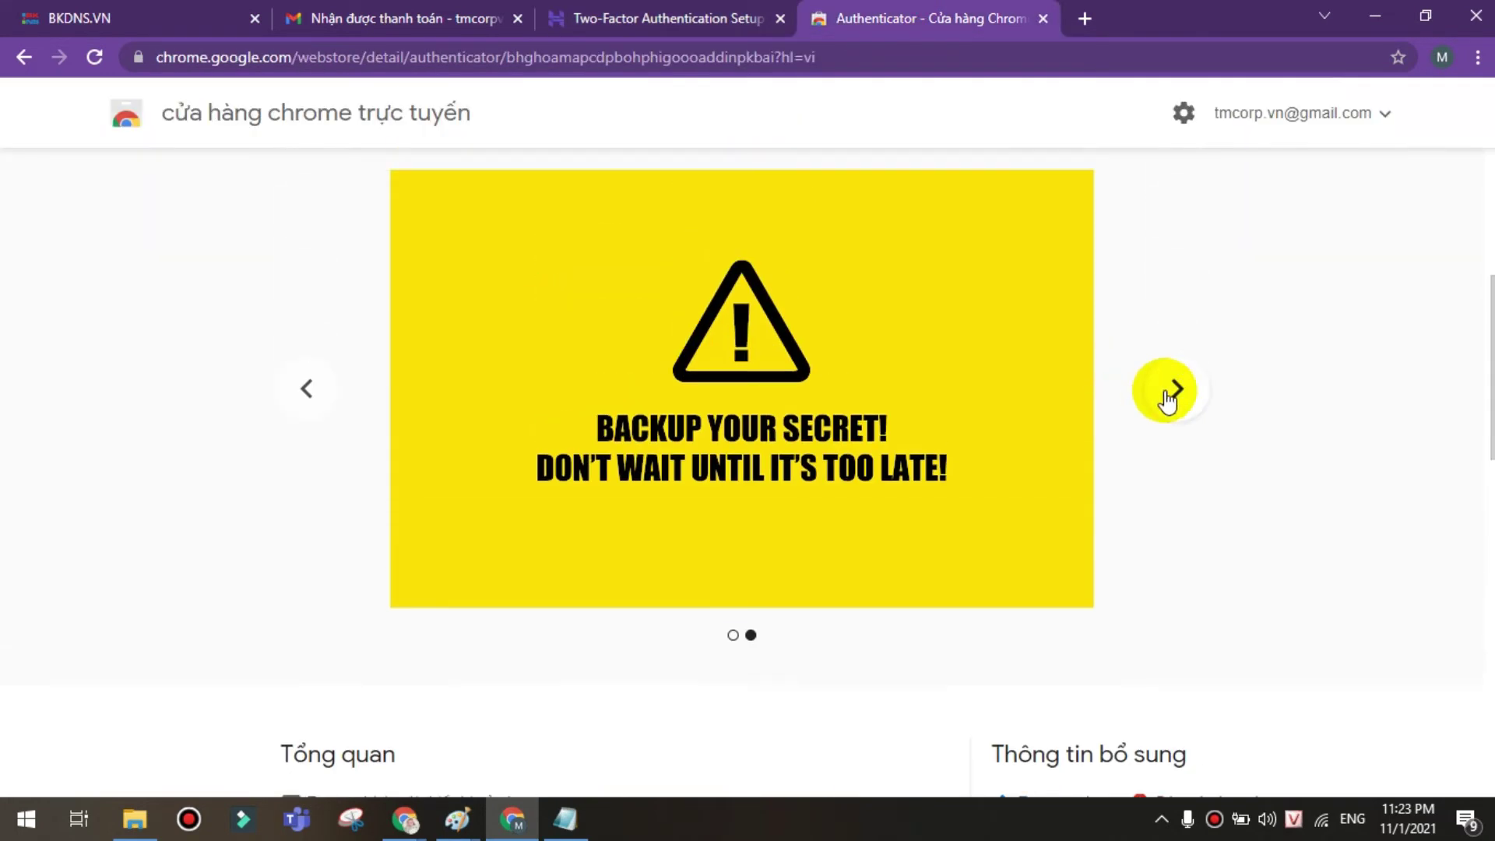
left_click(1171, 391)
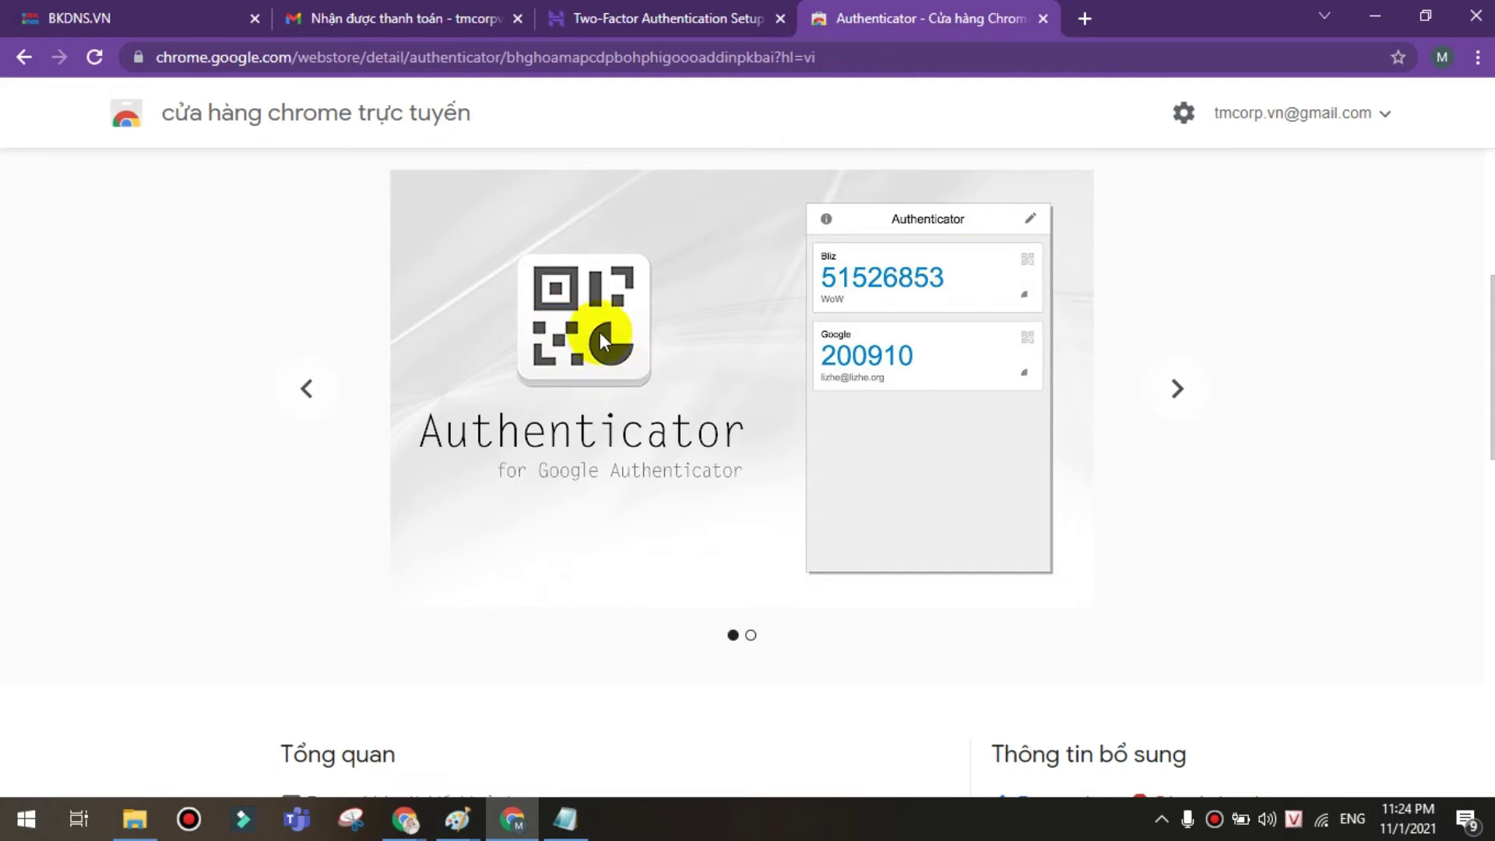
left_click(658, 14)
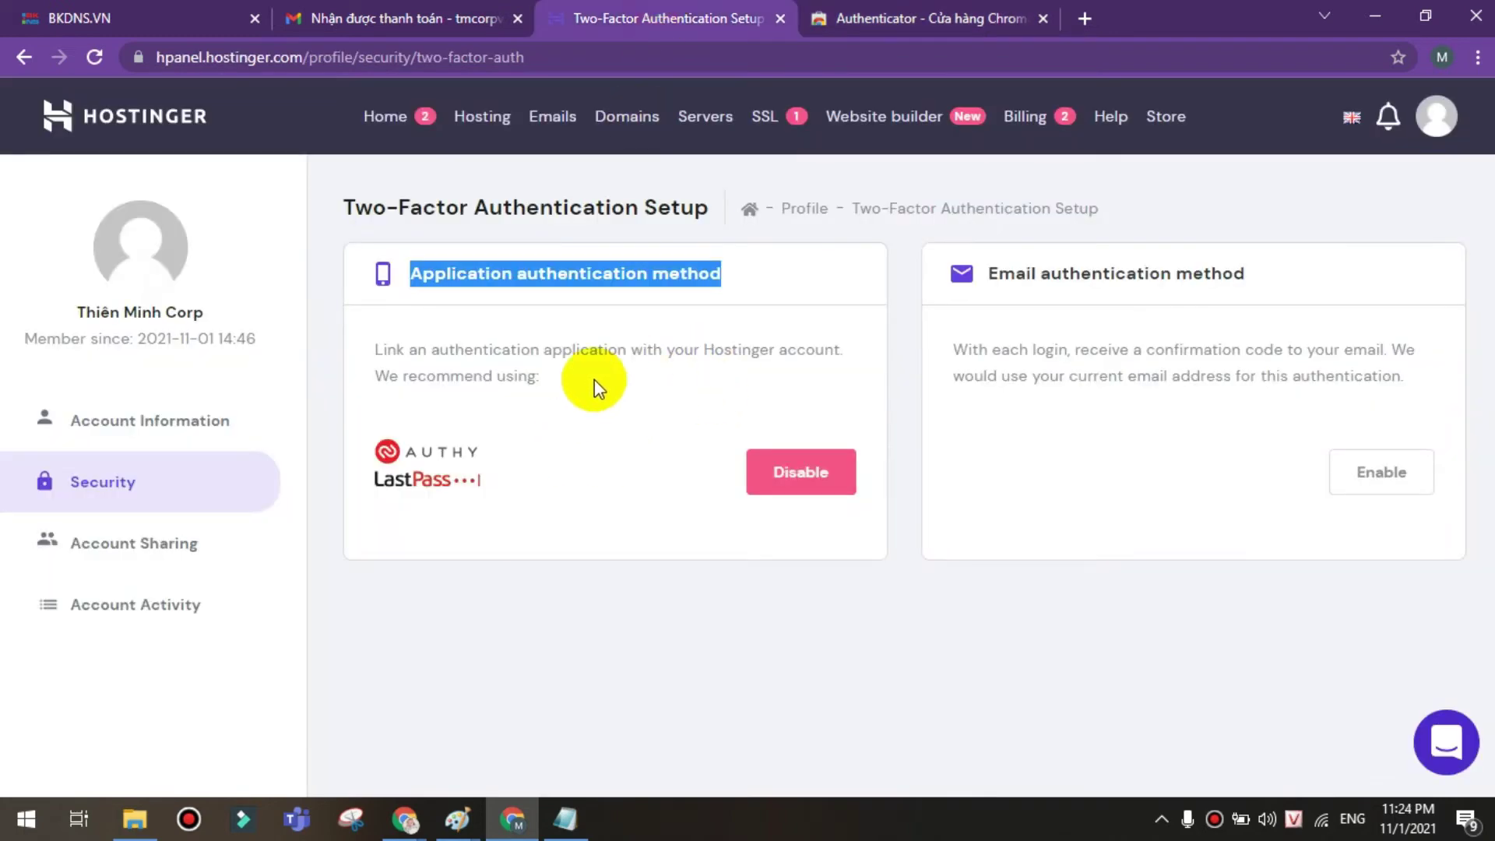
left_click(841, 15)
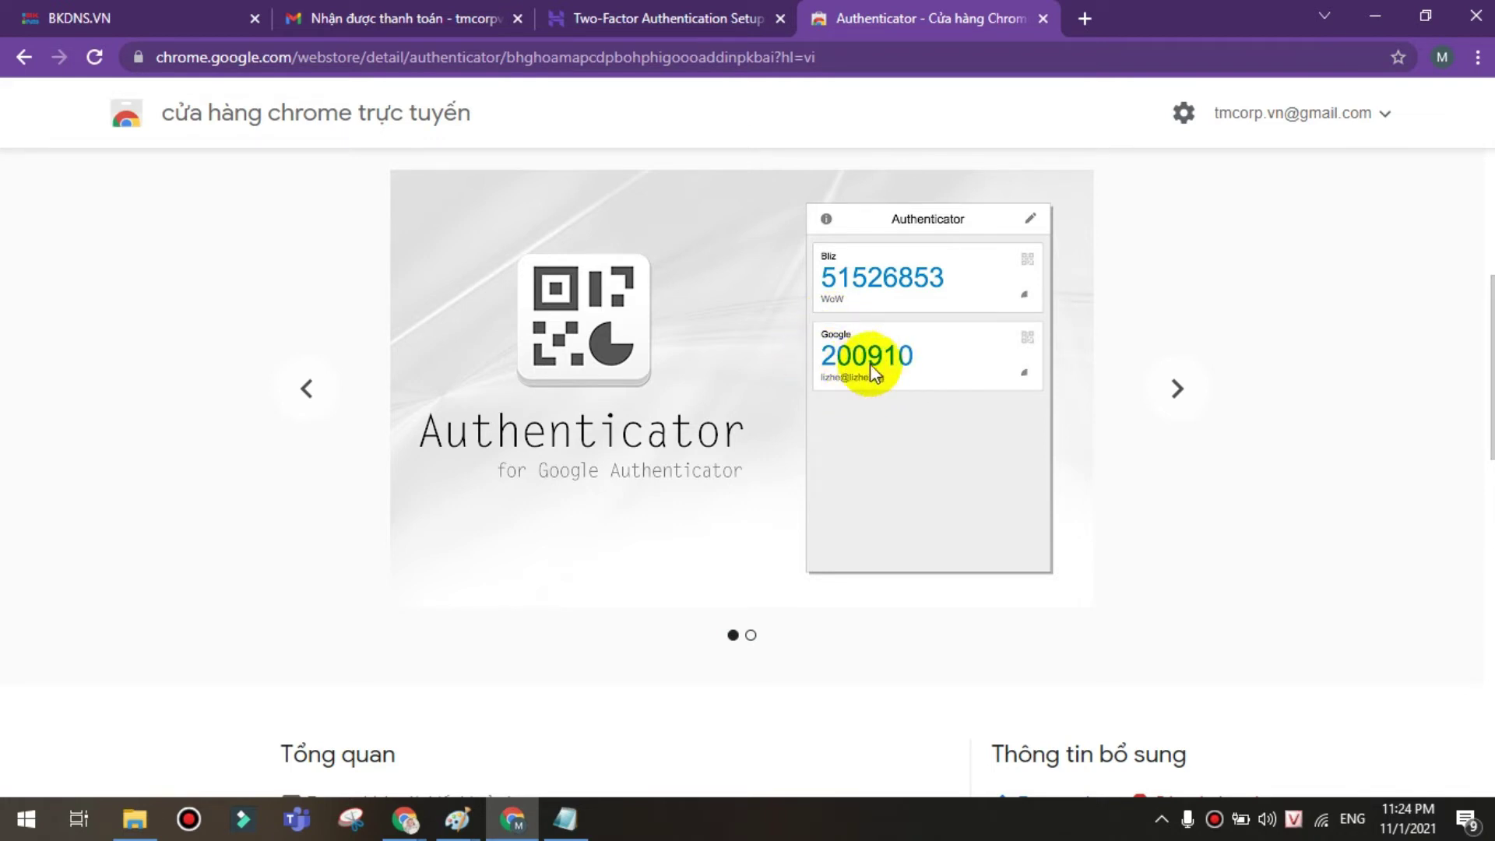
left_click(1182, 391)
left_click(1180, 390)
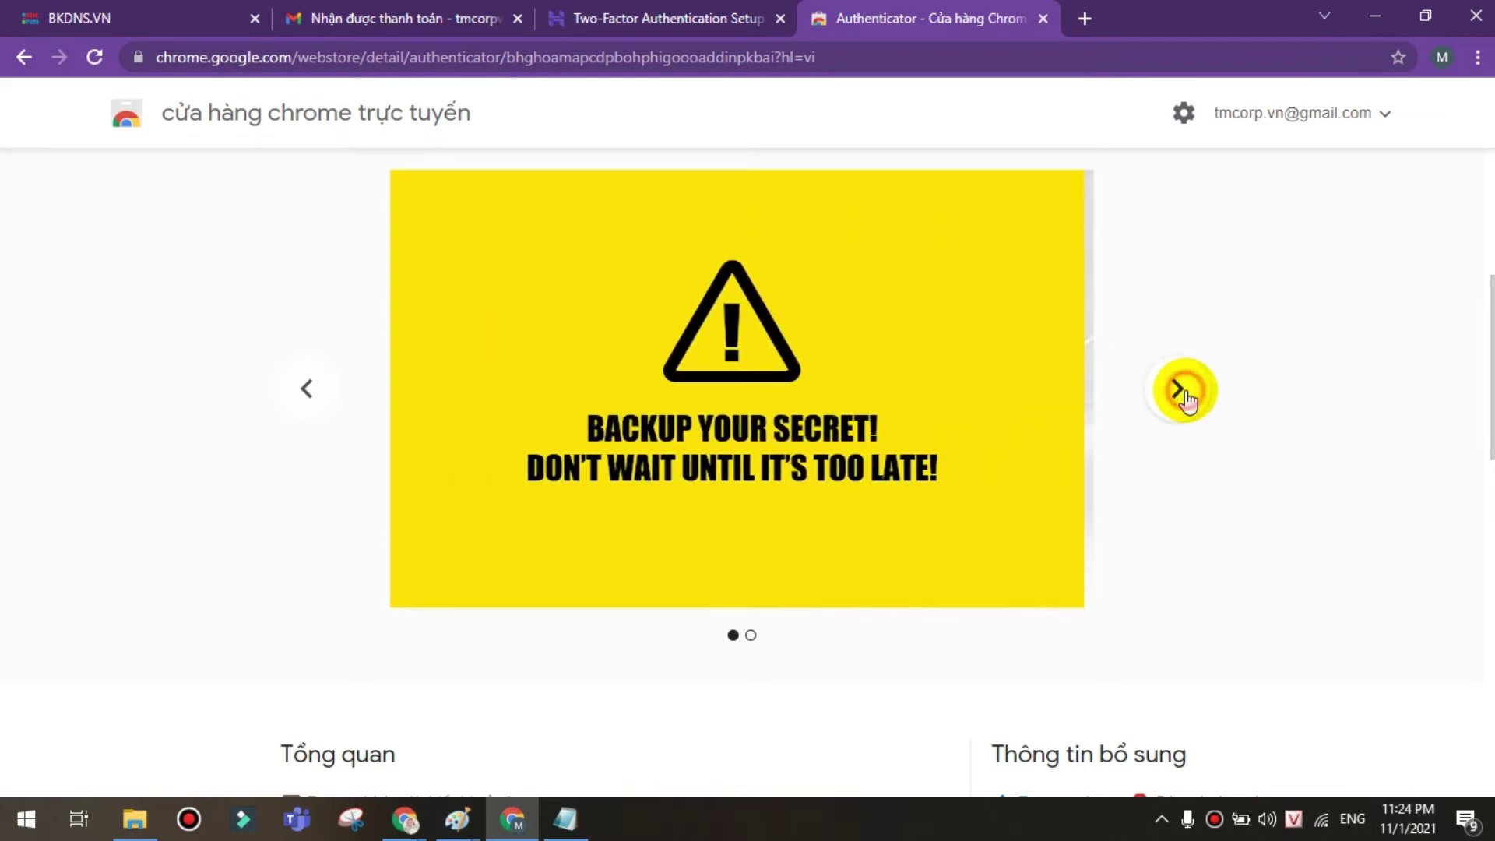
left_click(662, 16)
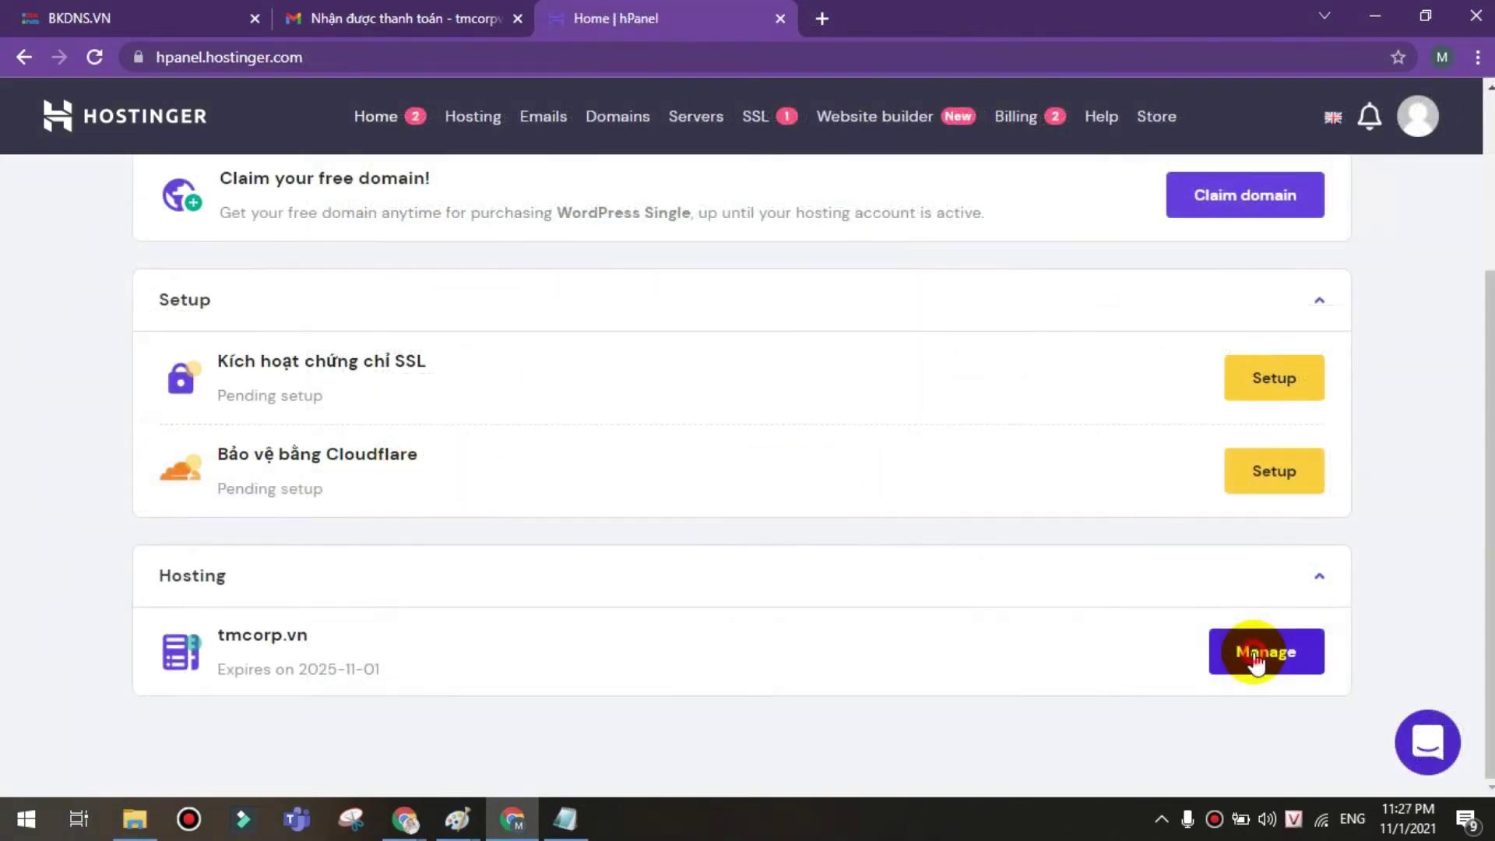
- Open the management page of the tmcorp.vn hosting and compare its IP address with the domain's A records on BKDNS.VN
left_click(1255, 658)
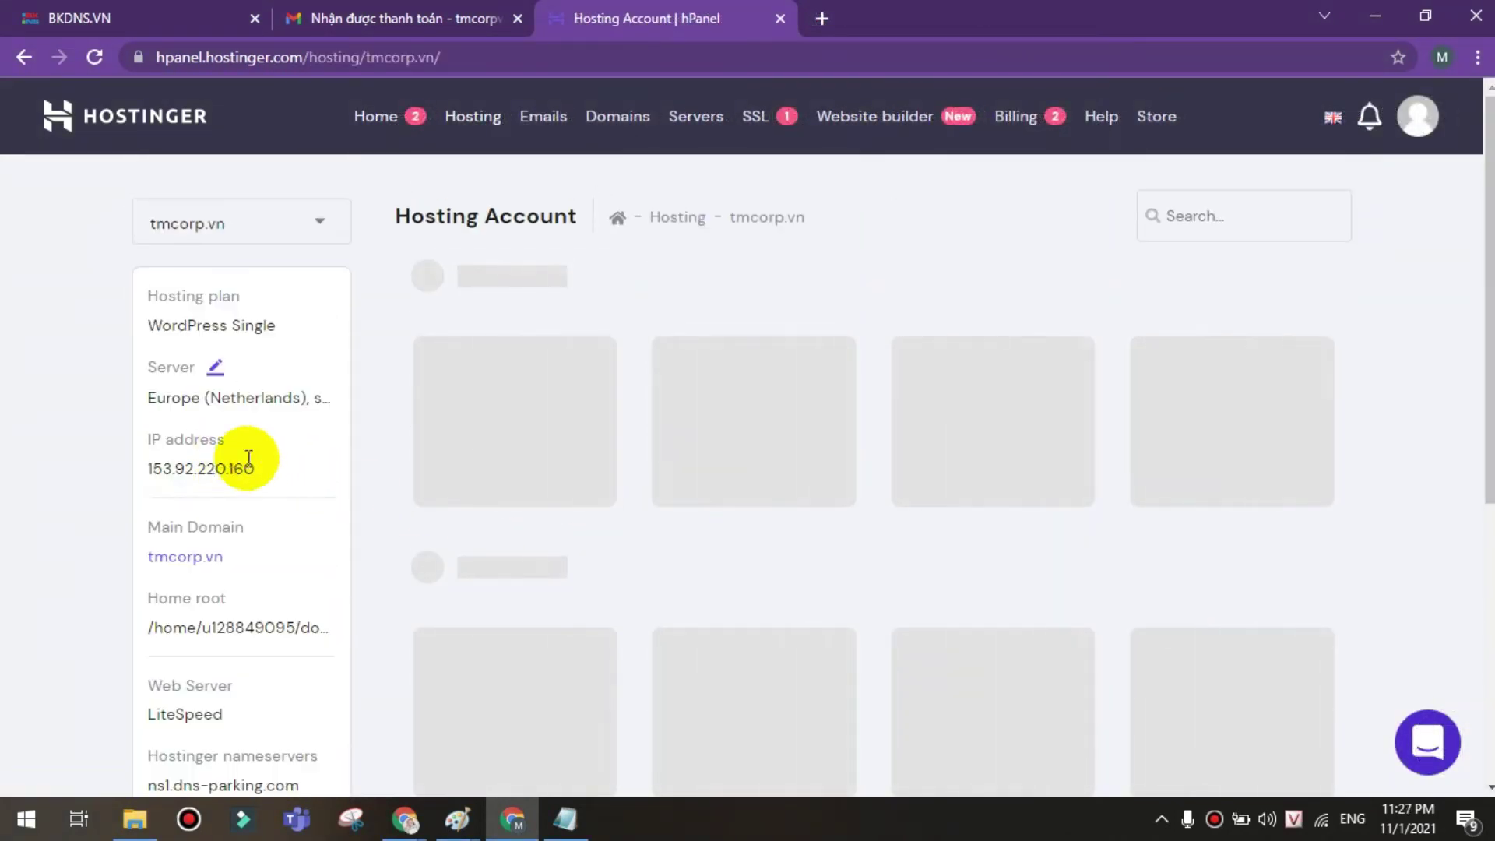
left_click_drag(255, 468, 152, 467)
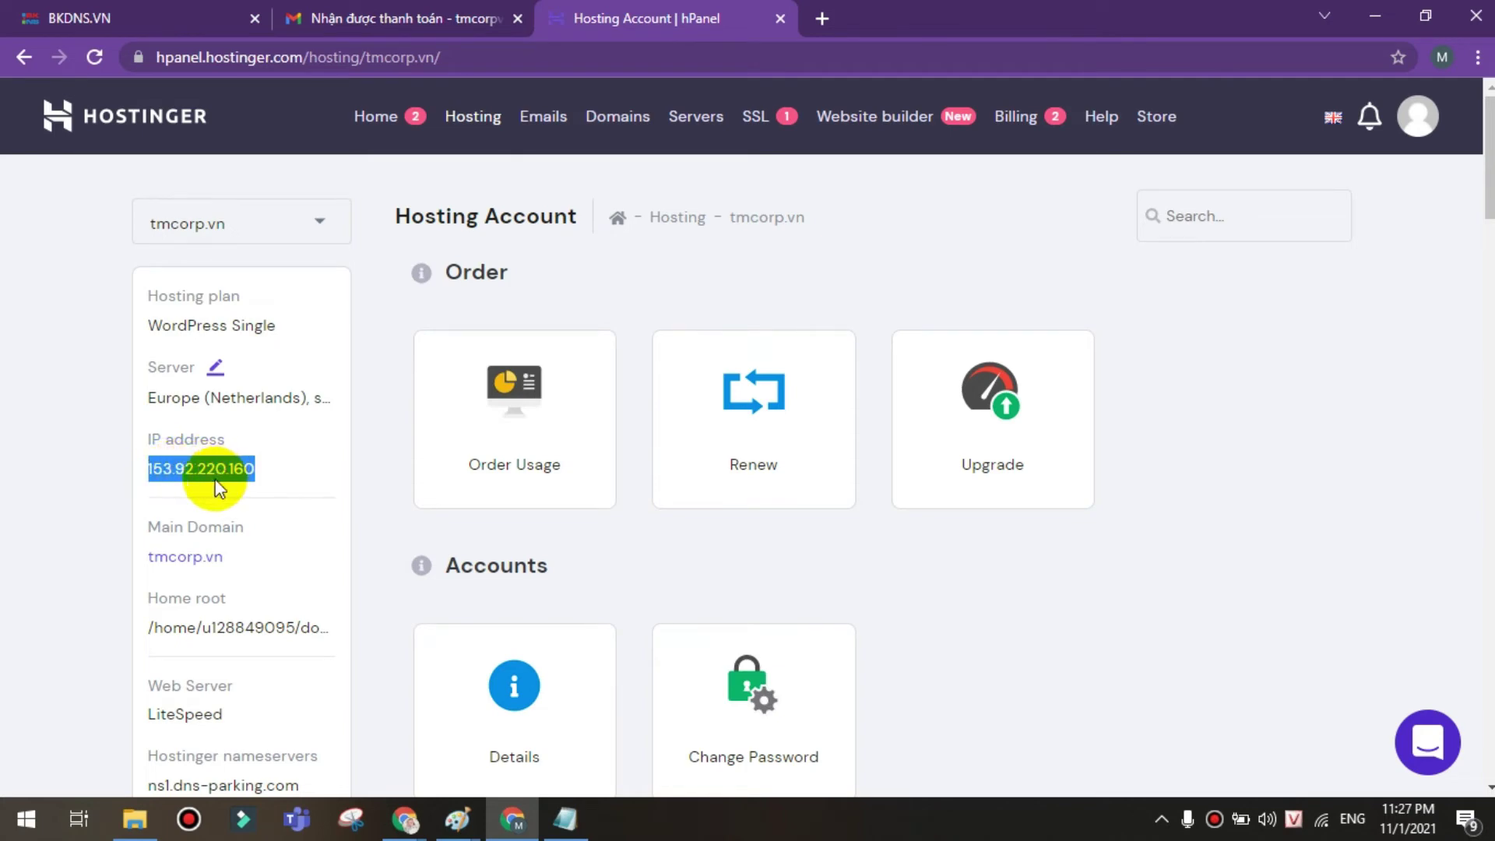
left_click(234, 18)
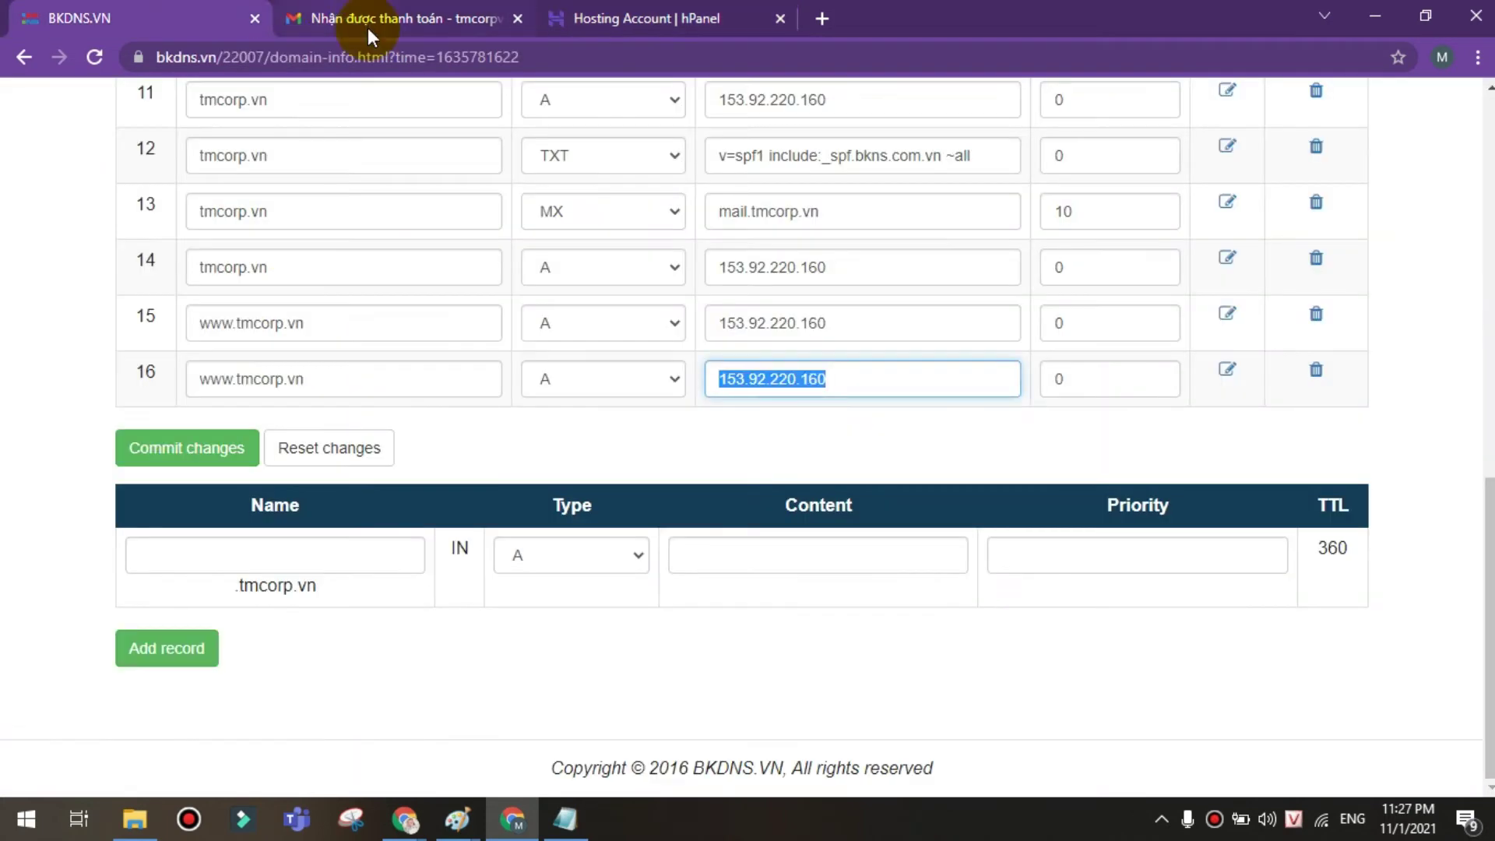
left_click(851, 394)
left_click(712, 16)
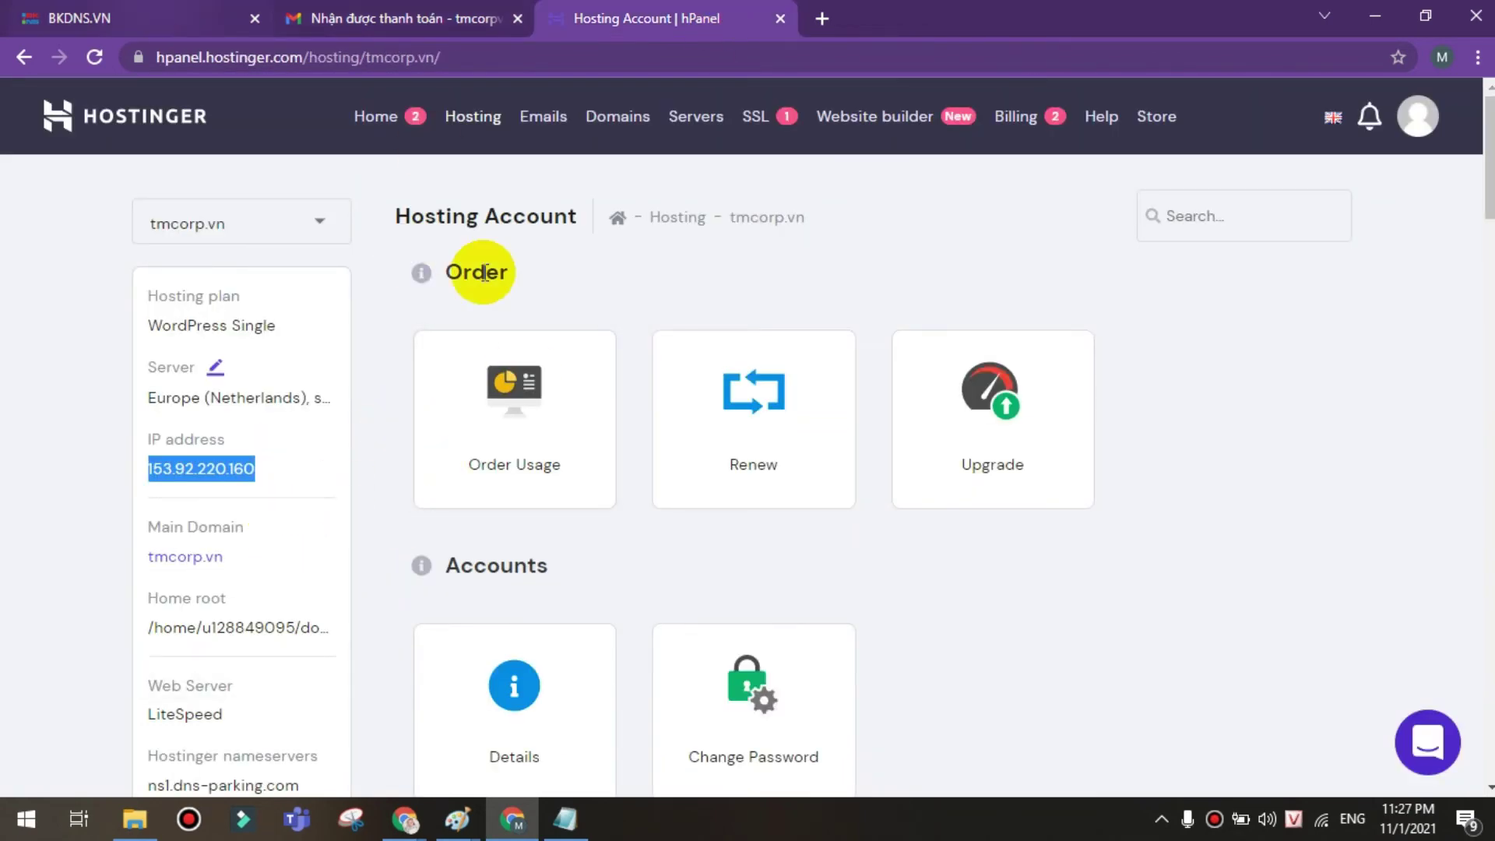
- Look over the Order, Accounts, Emails and Domains sections of the tmcorp.vn hosting account page
scroll(483, 272, "down", 3)
scroll(420, 549, "down", 3)
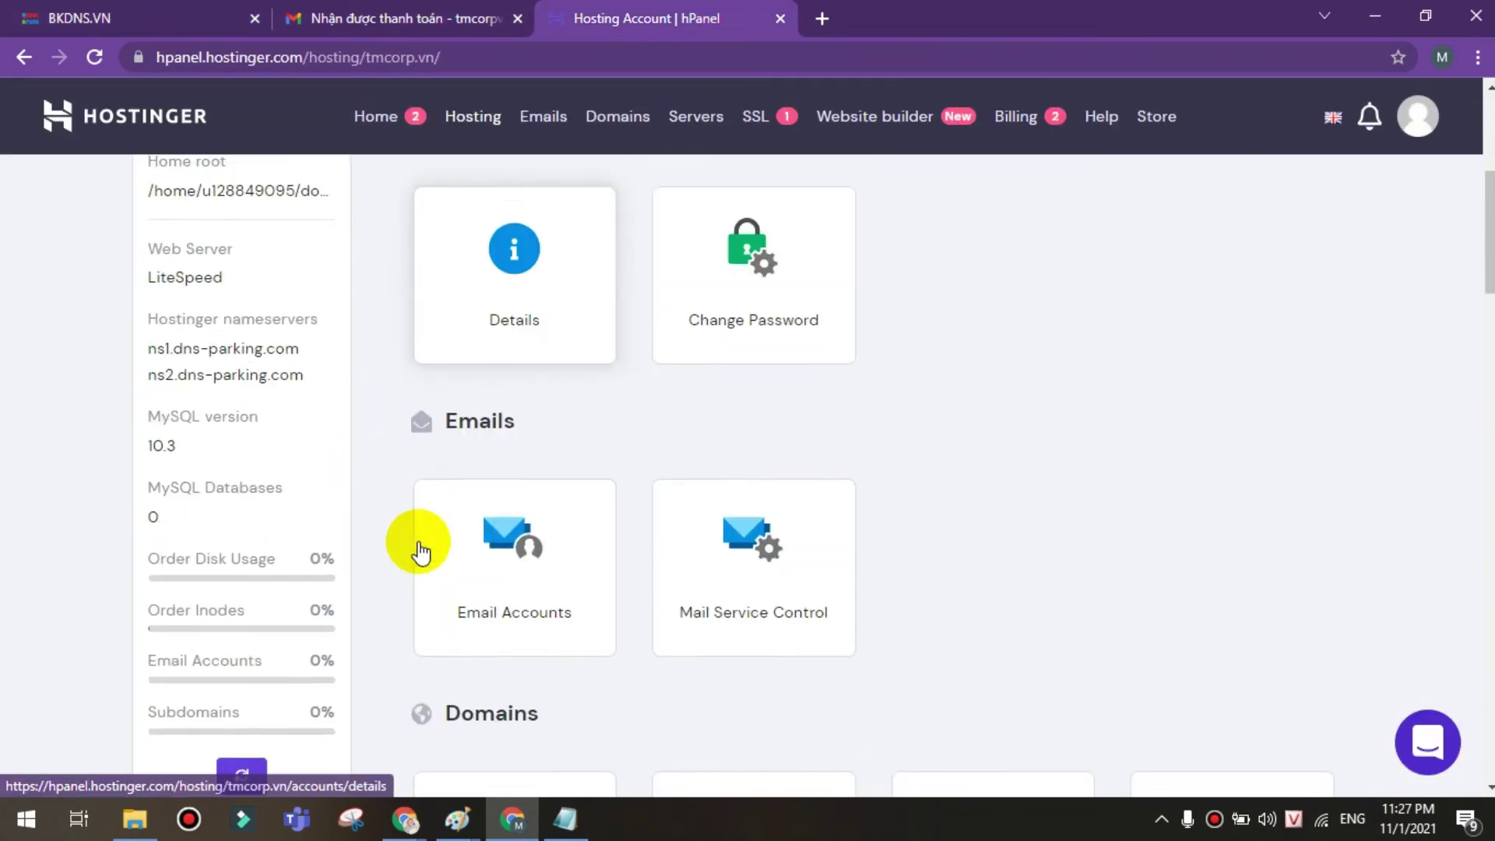
scroll(467, 506, "down", 3)
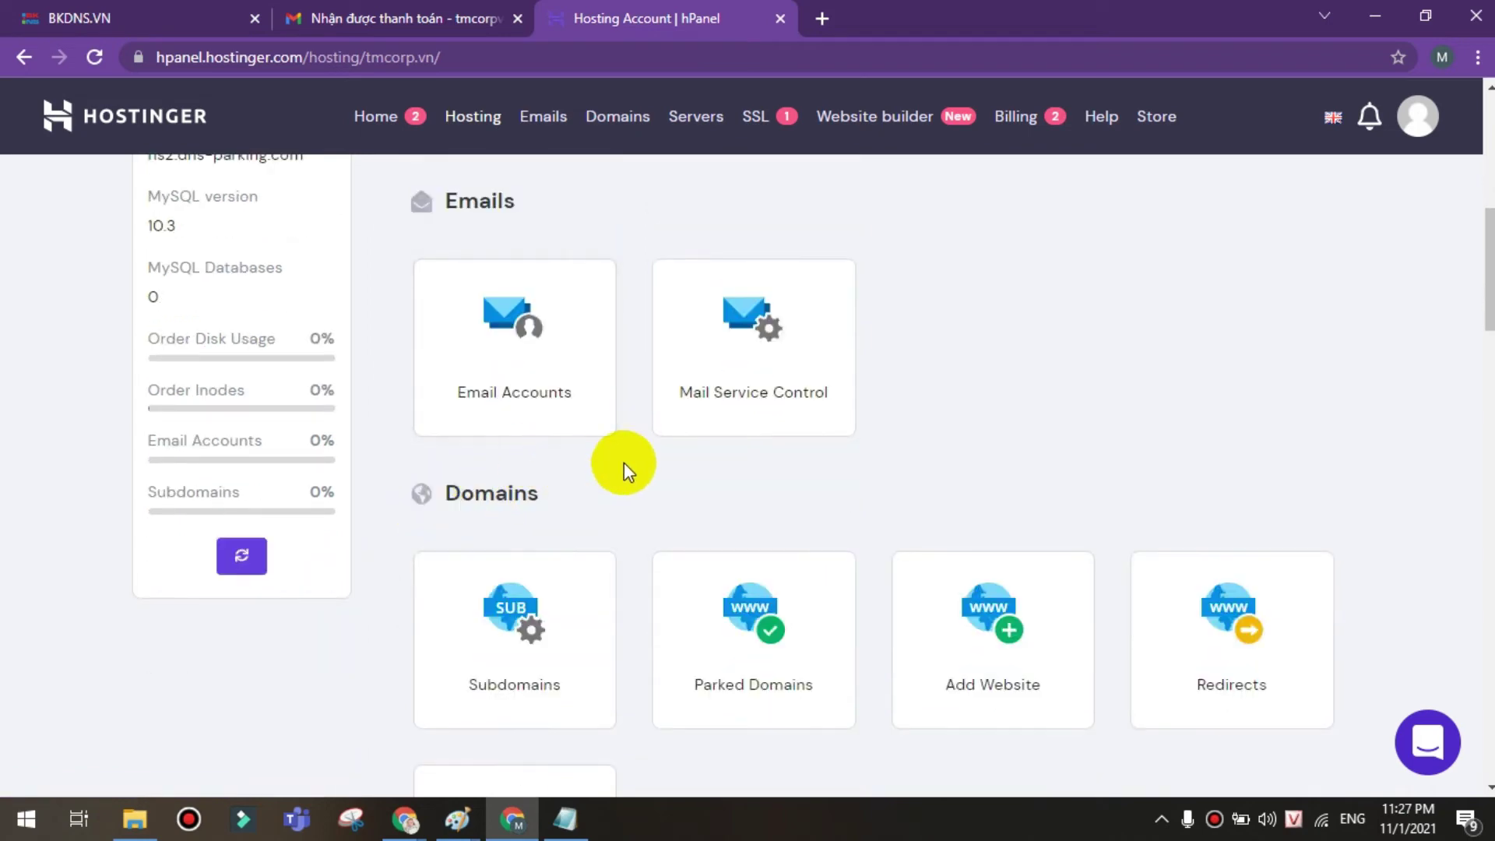
scroll(948, 417, "up", 7)
scroll(949, 421, "up", 1)
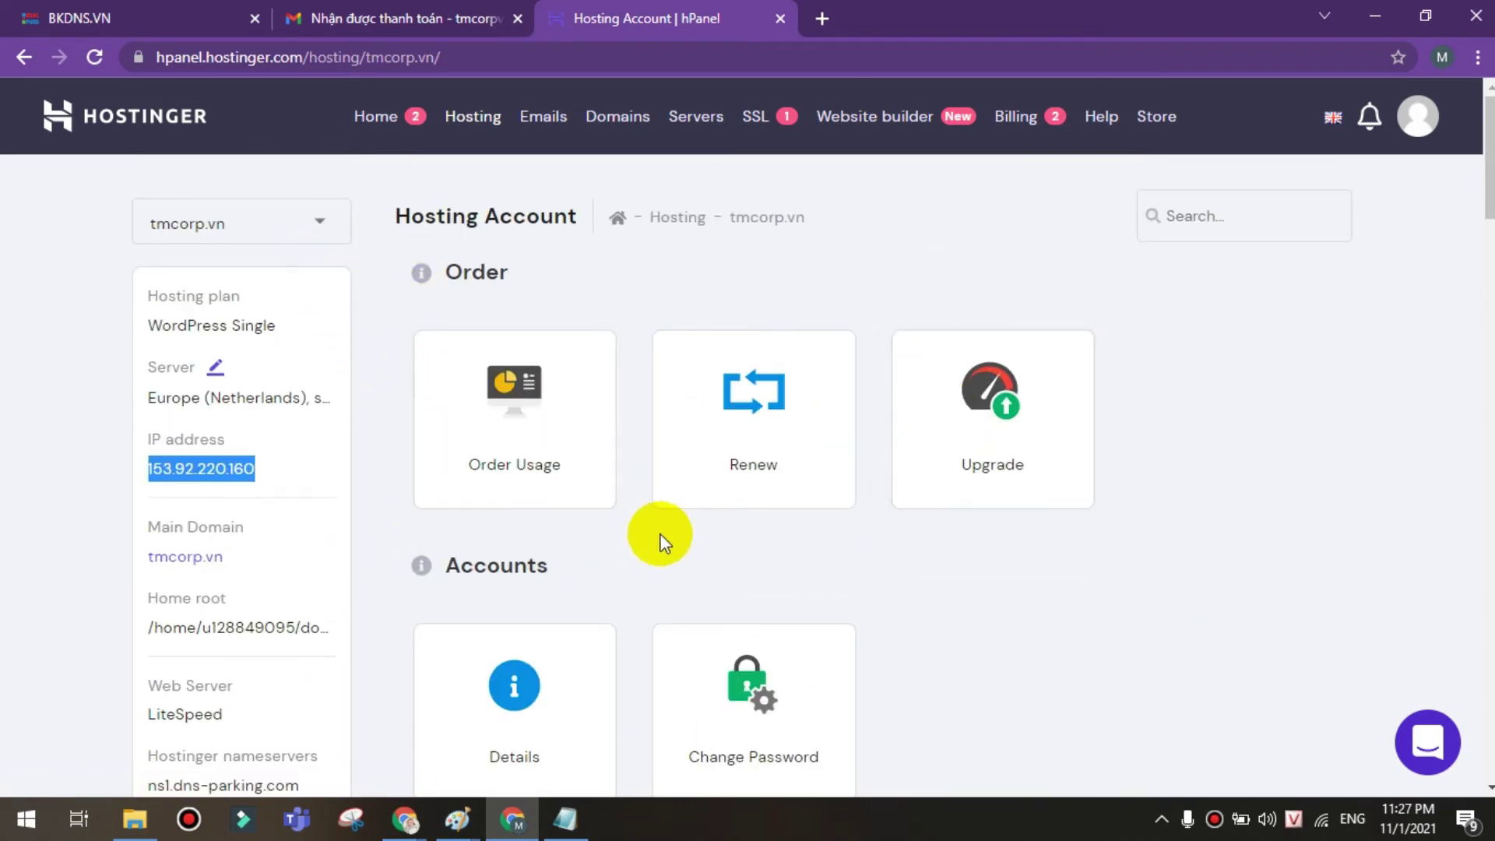
- Open a Command Prompt, ping tmcorp.vn and move the window aside so the hosting details can be compared
key("super+r")
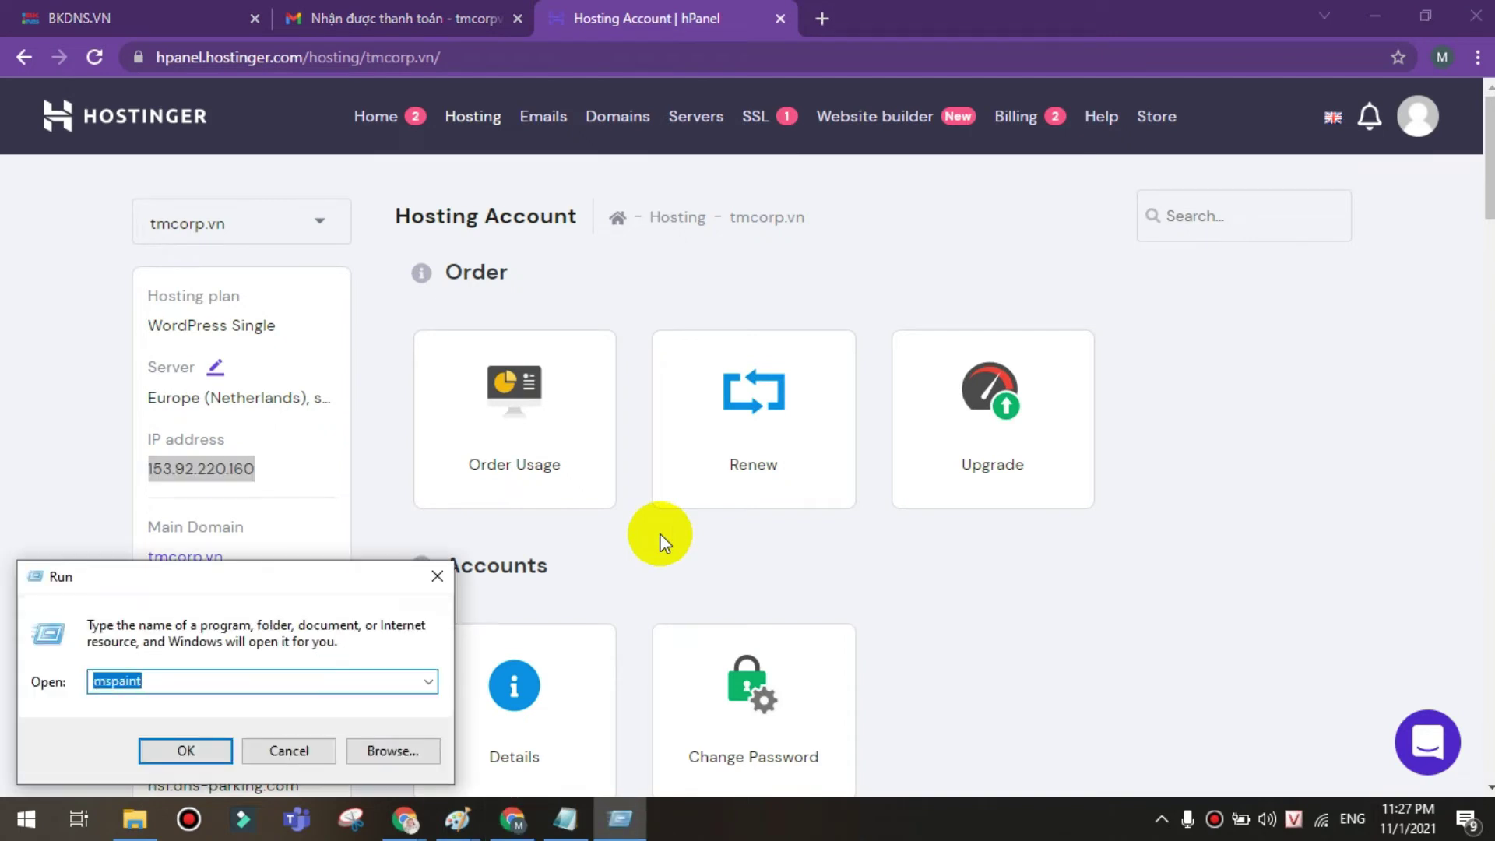
key("Return")
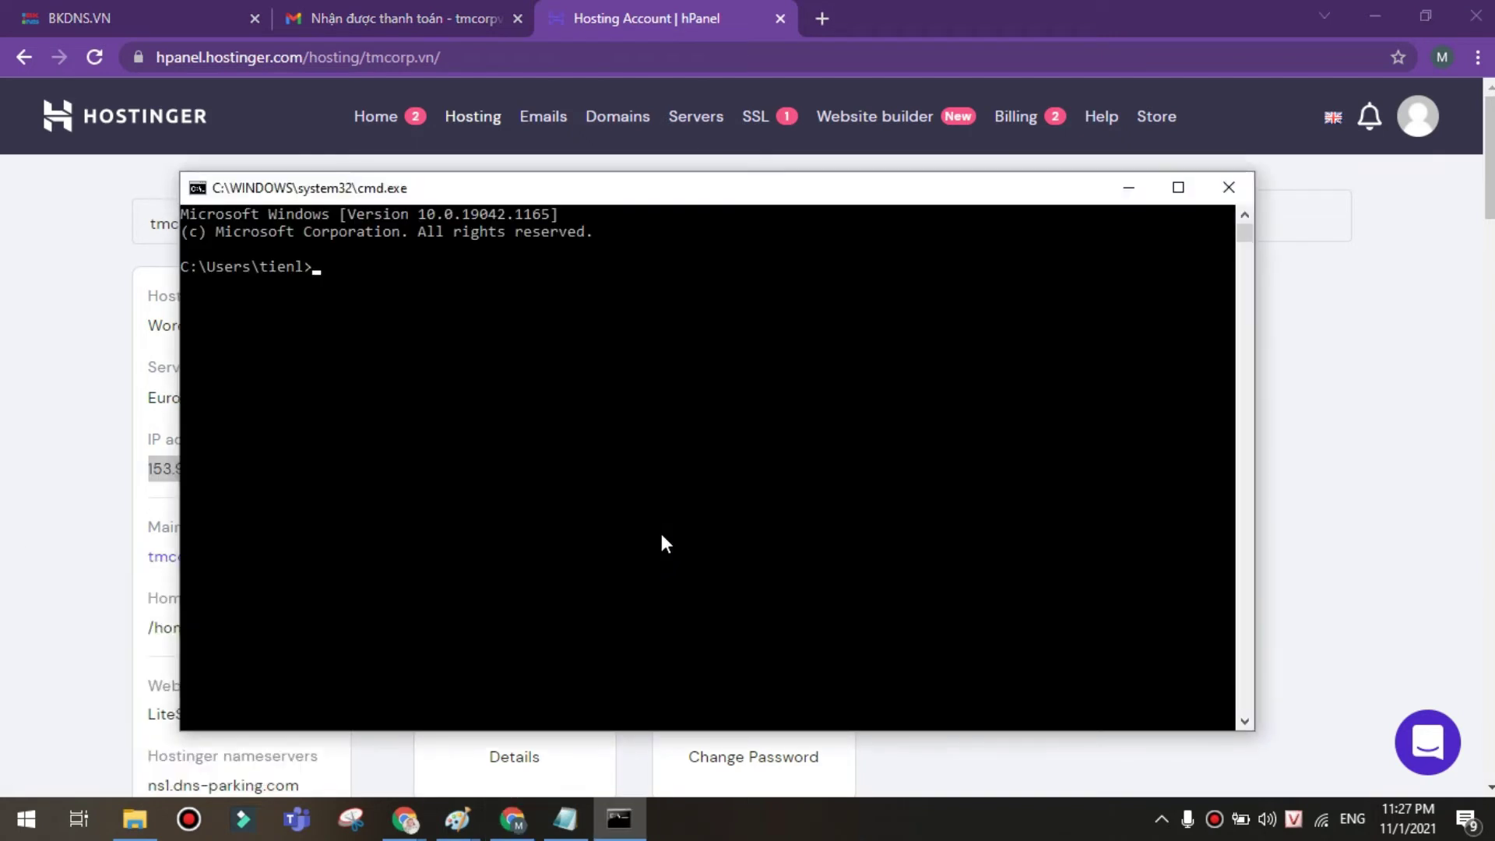
type("ping tmc")
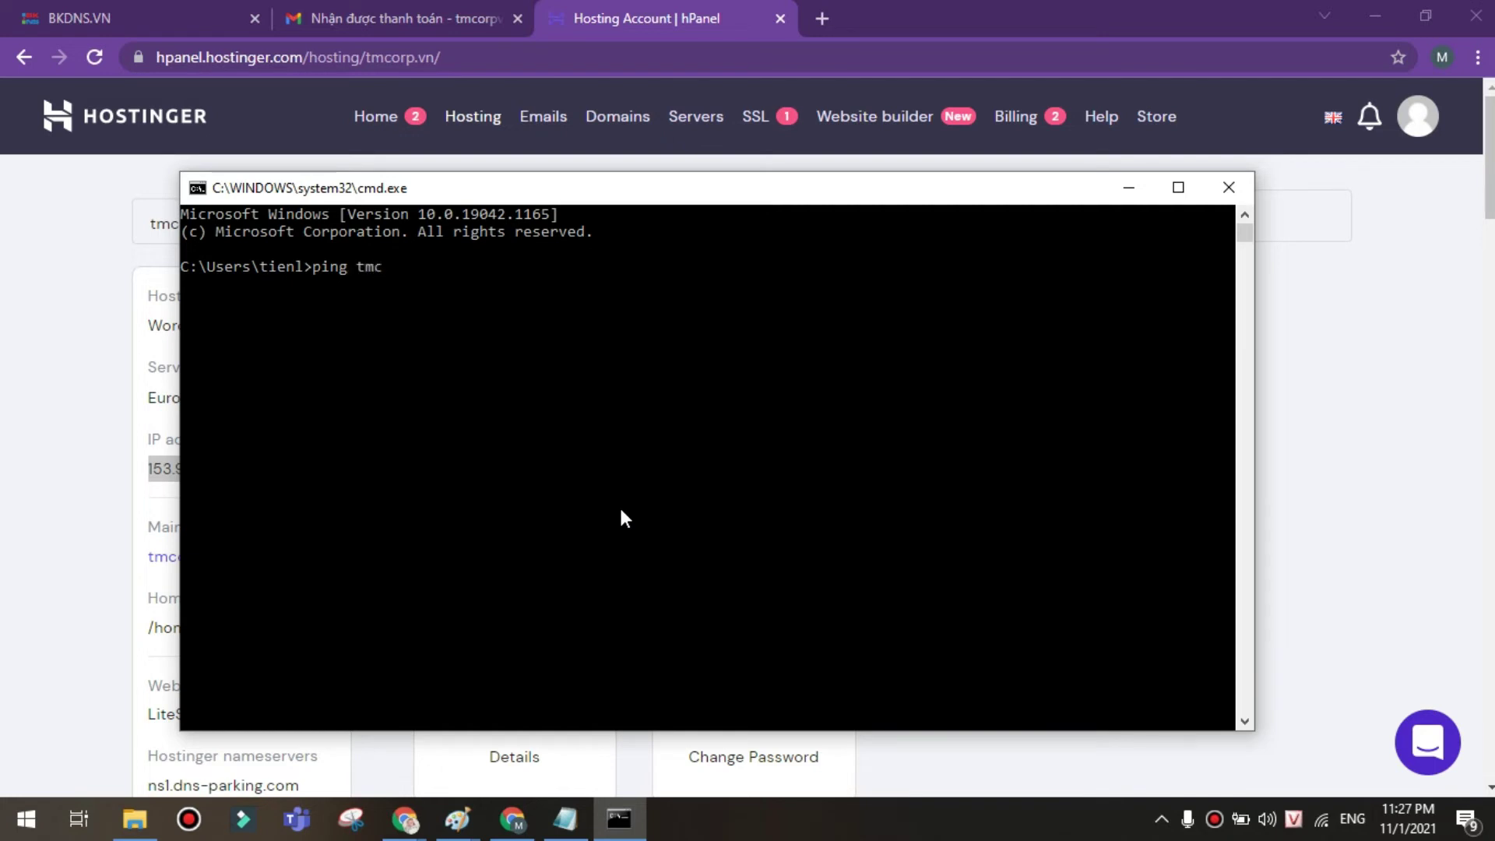
type("orp.vn")
key("Return")
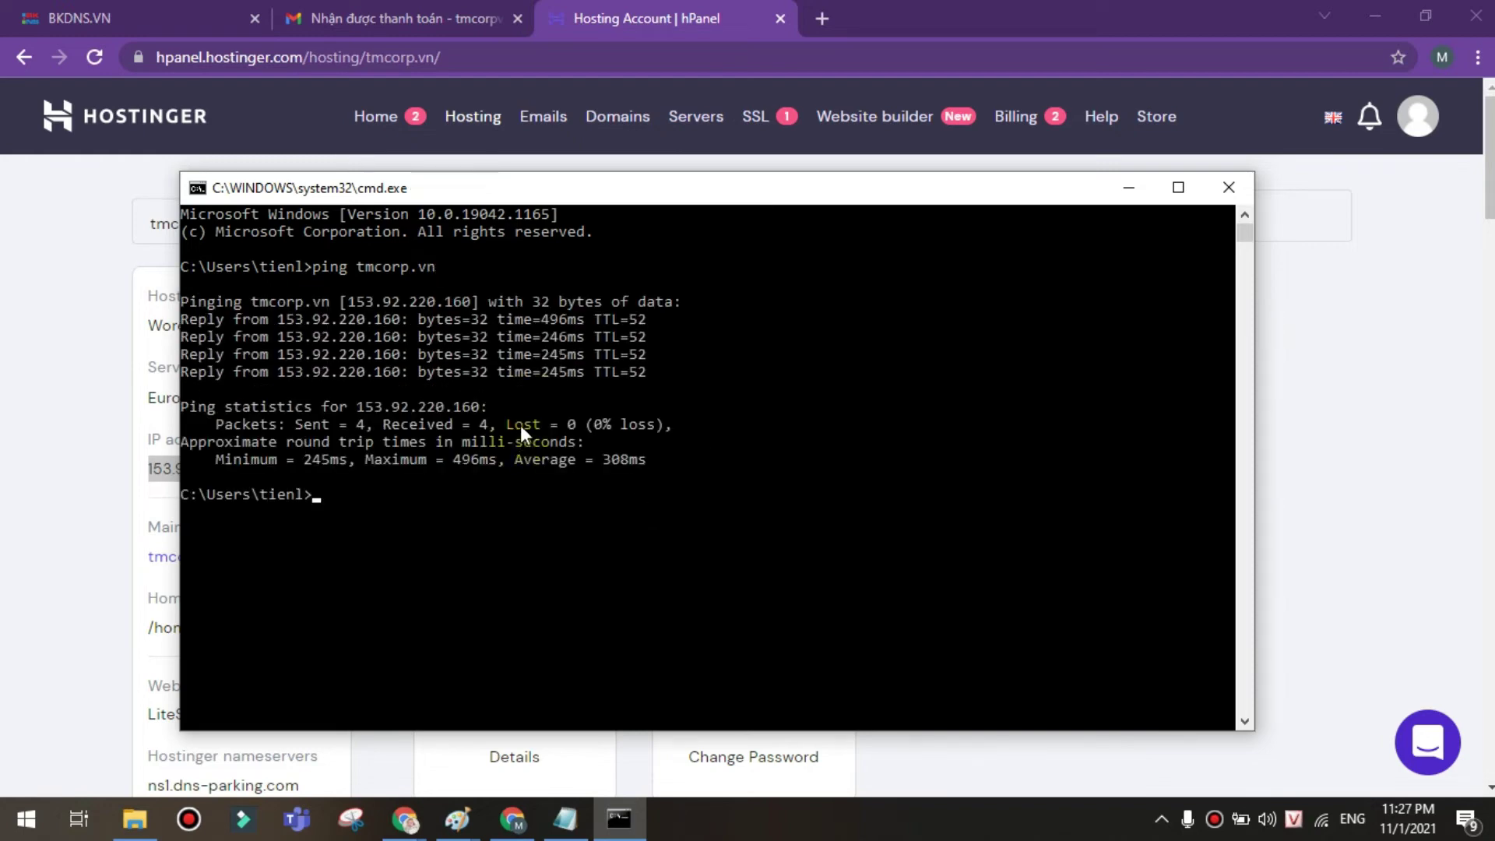
left_click_drag(530, 200, 690, 175)
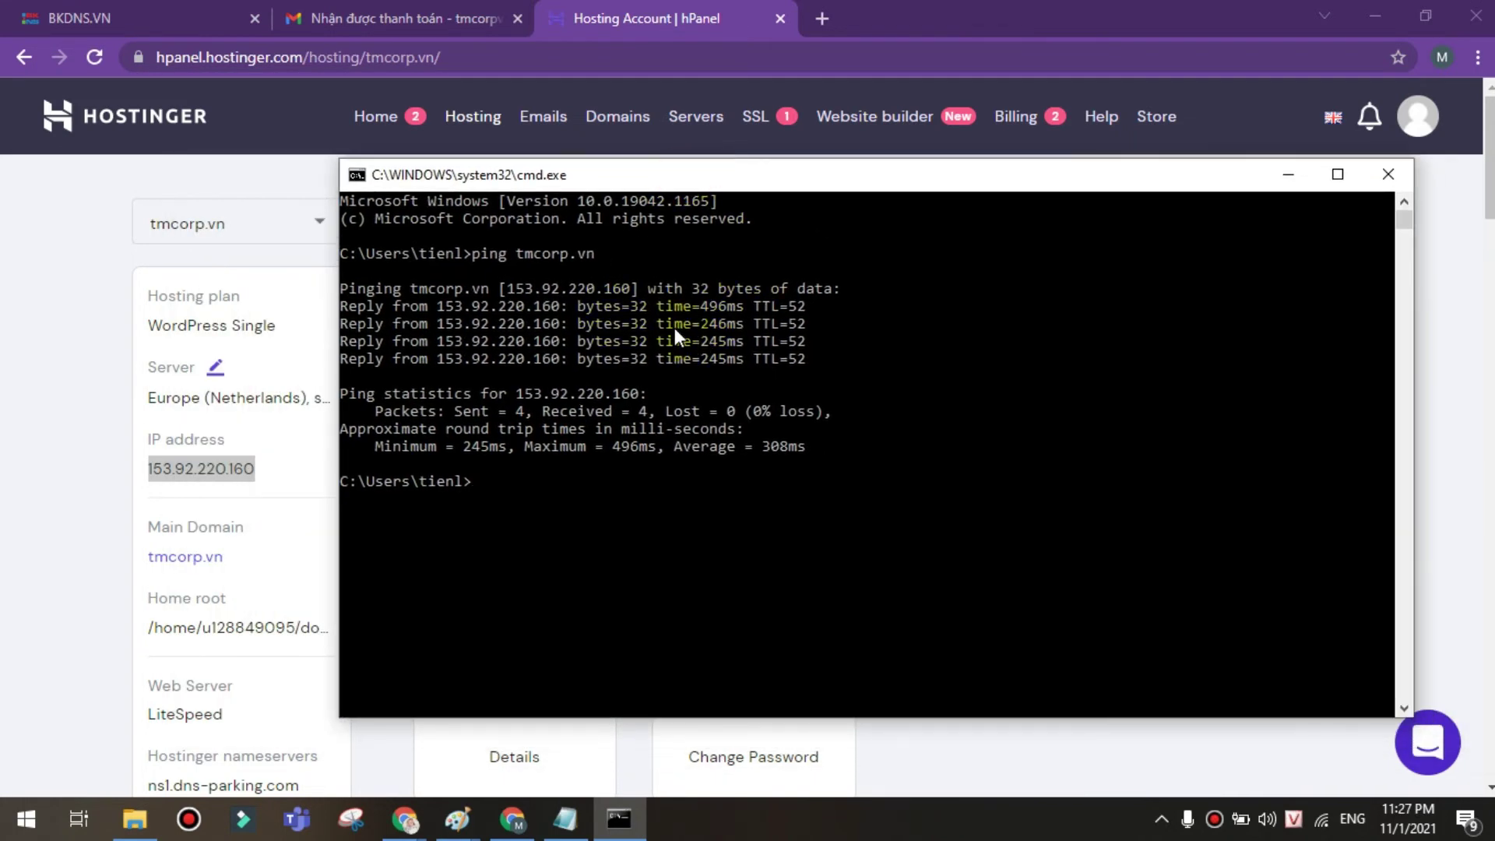
- Run a continuous ping of tmcorp.vn with the -t option, stop it and minimize the Command Prompt
key("Up")
type("-t")
key("Return")
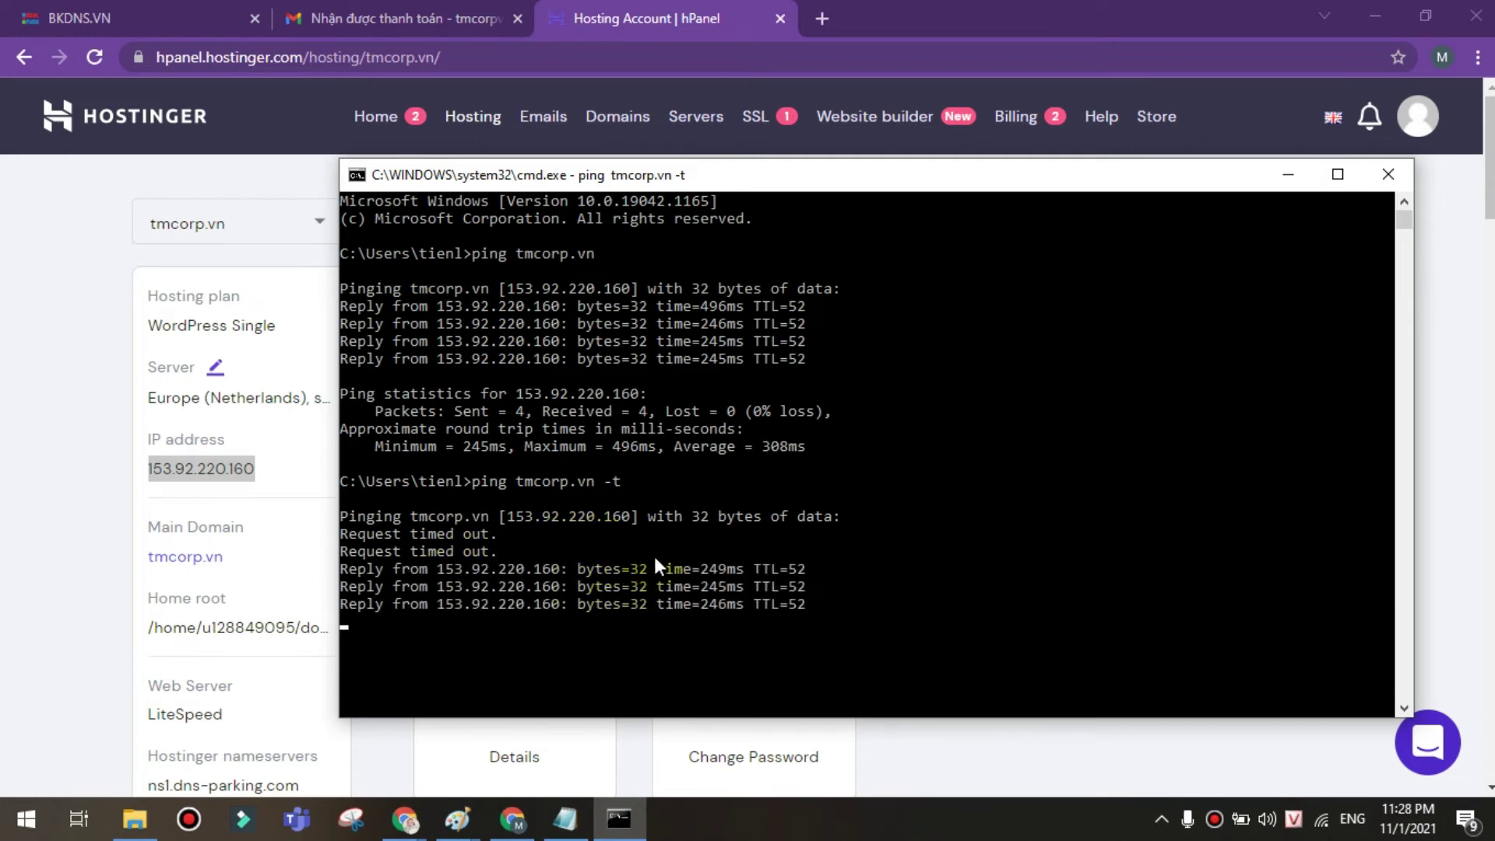
scroll(662, 604, "down", 2)
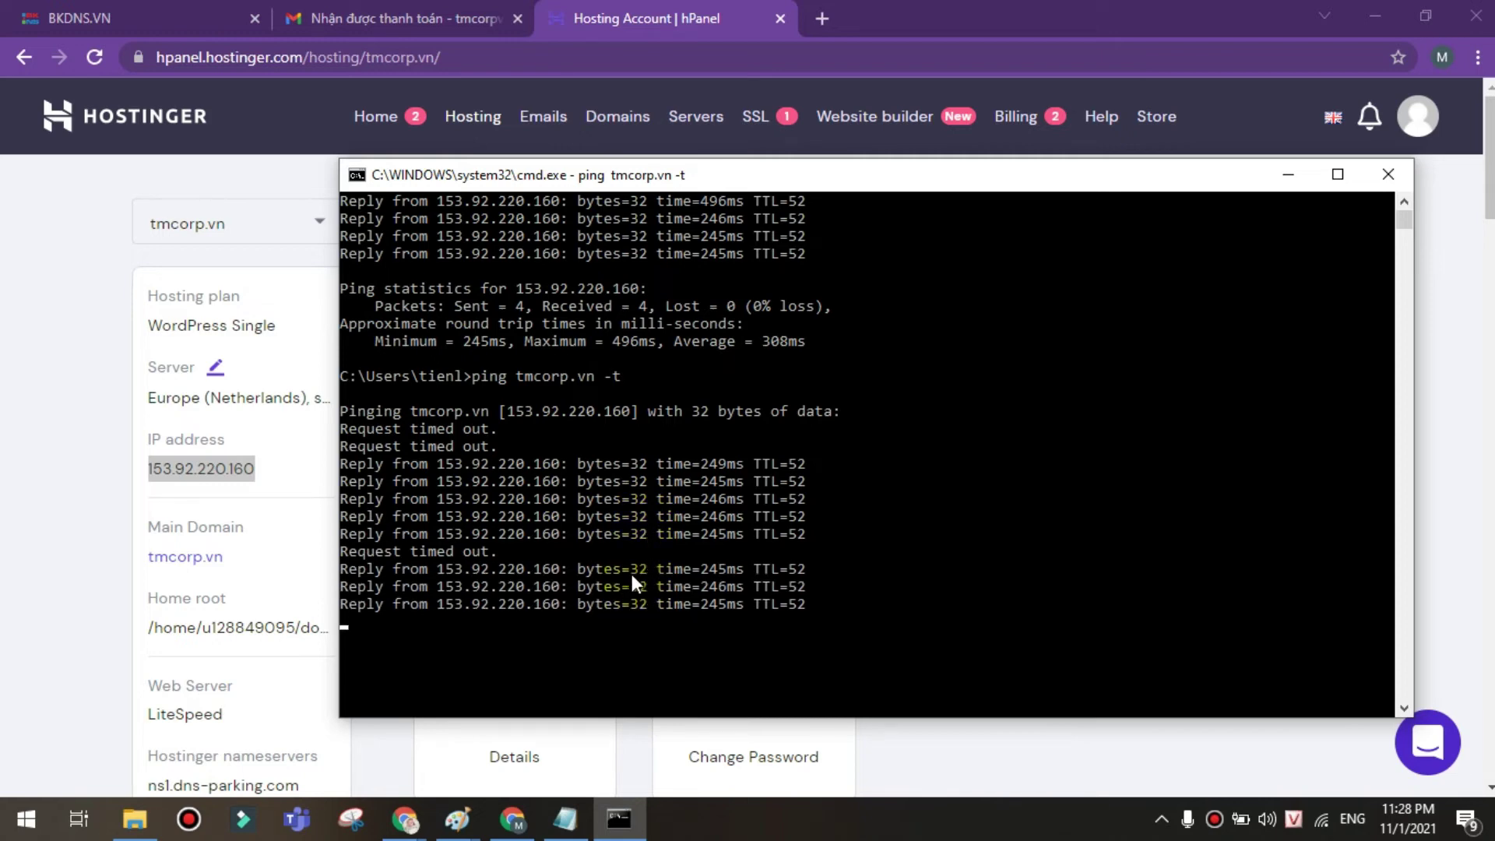
key("ctrl+c")
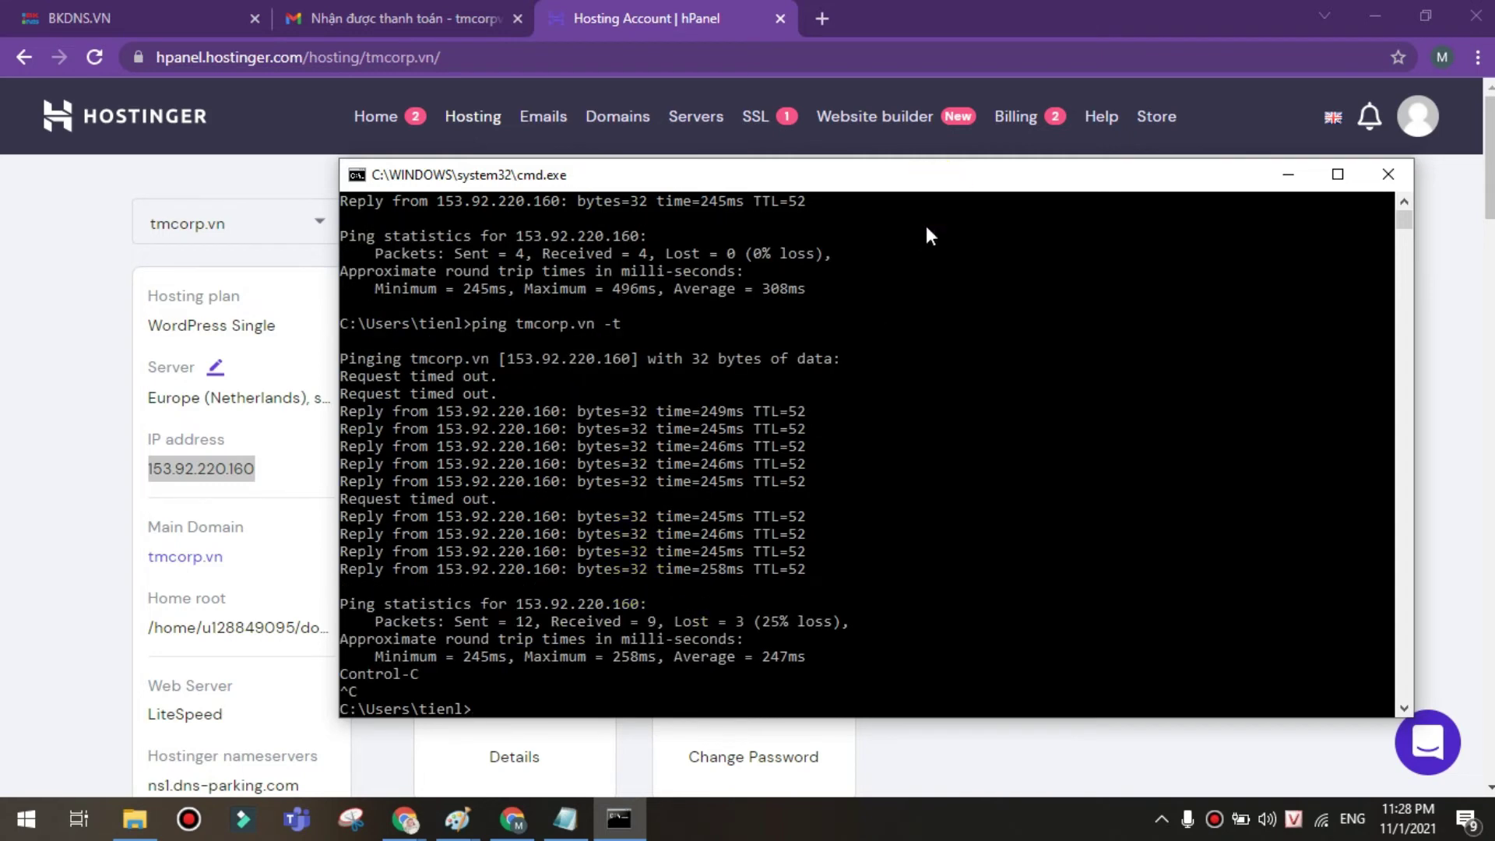
left_click(1288, 174)
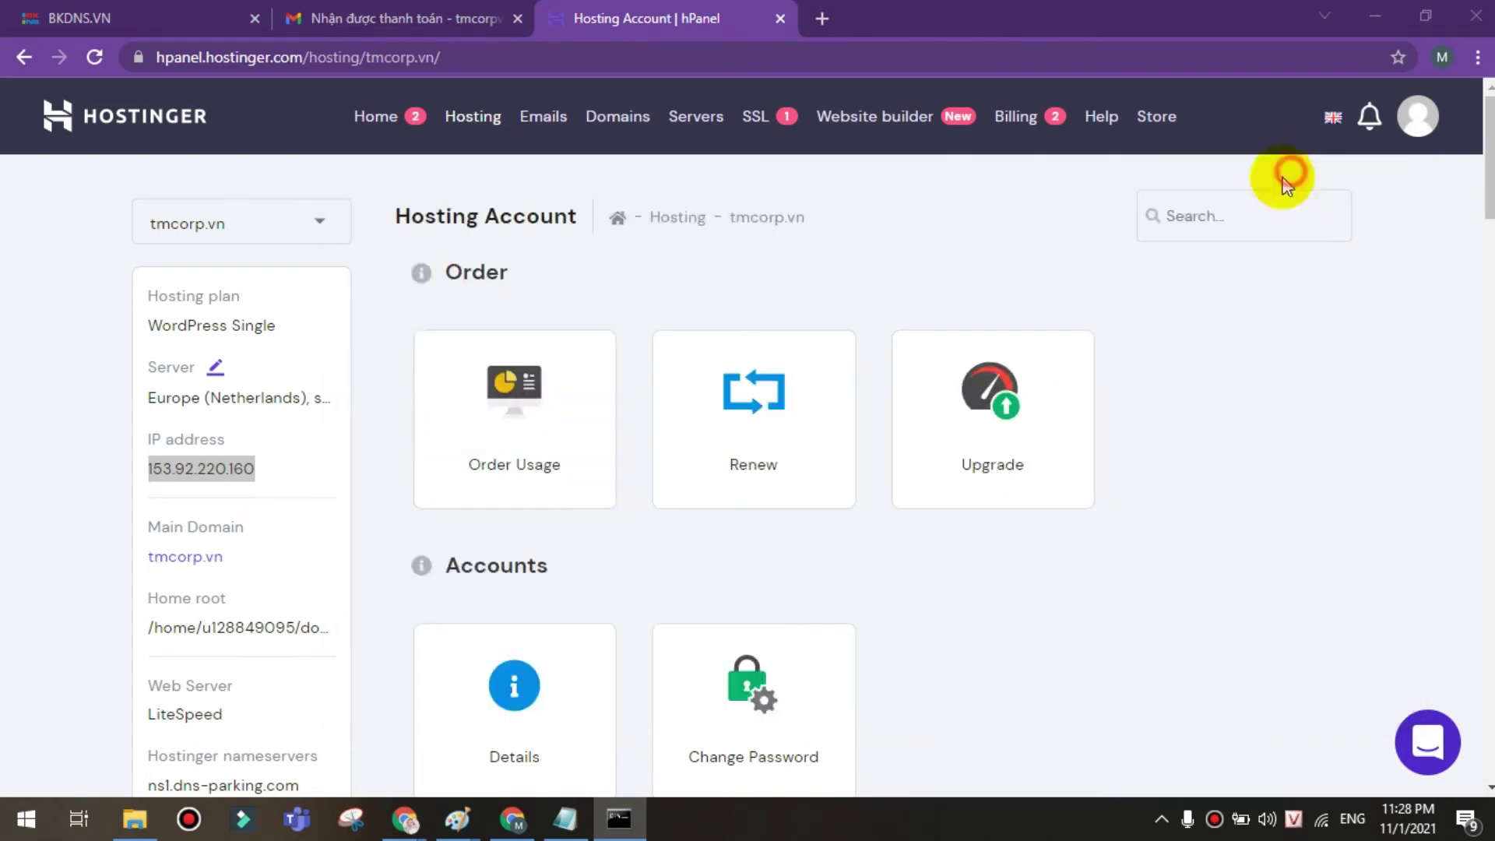
left_click(74, 432)
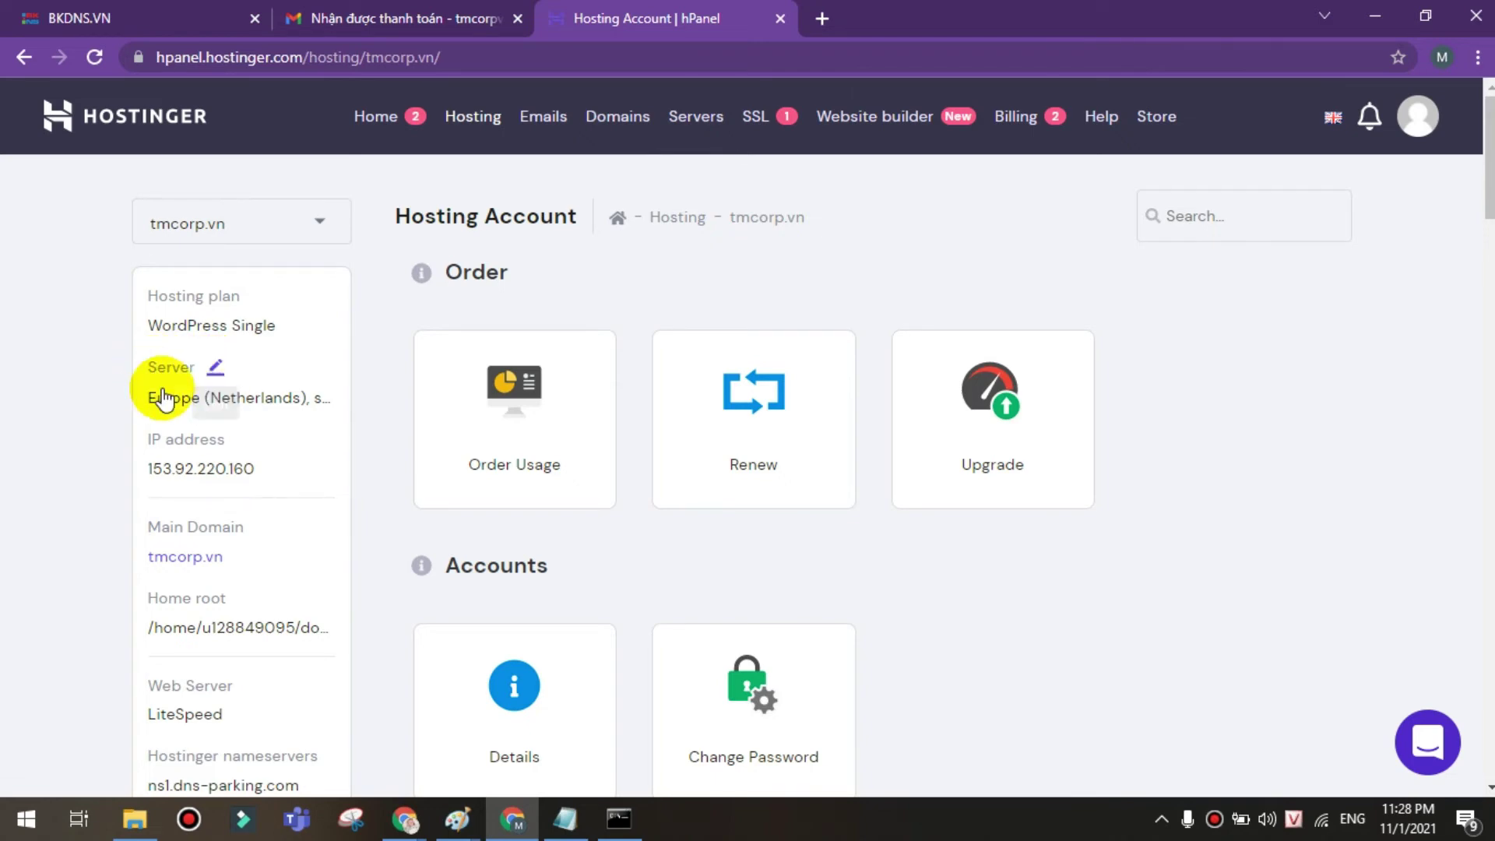
- Check which locations are offered for transferring the hosting server and cancel the server location change
left_click(215, 366)
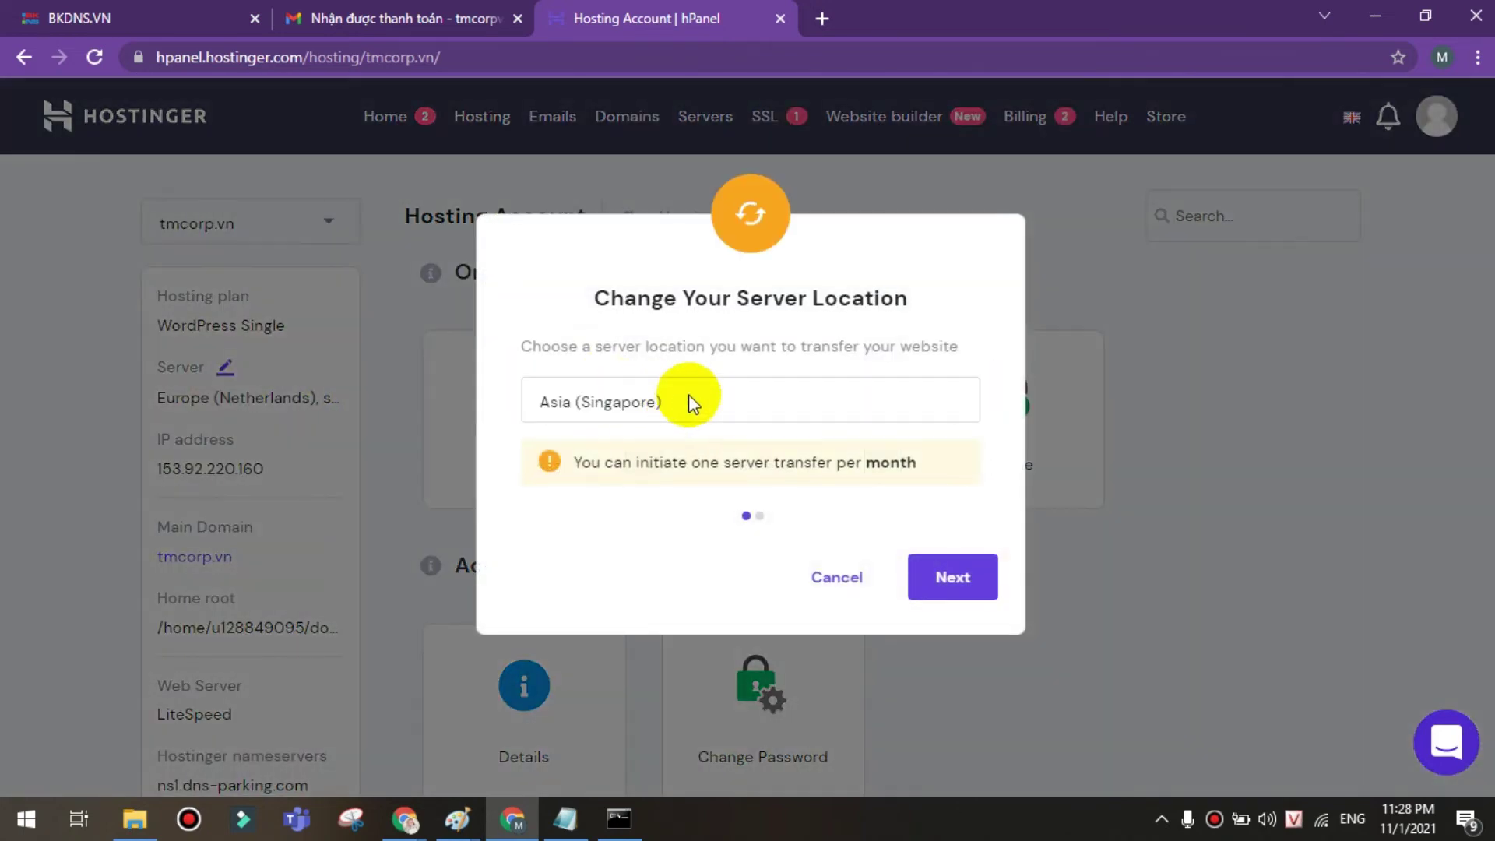
left_click(618, 398)
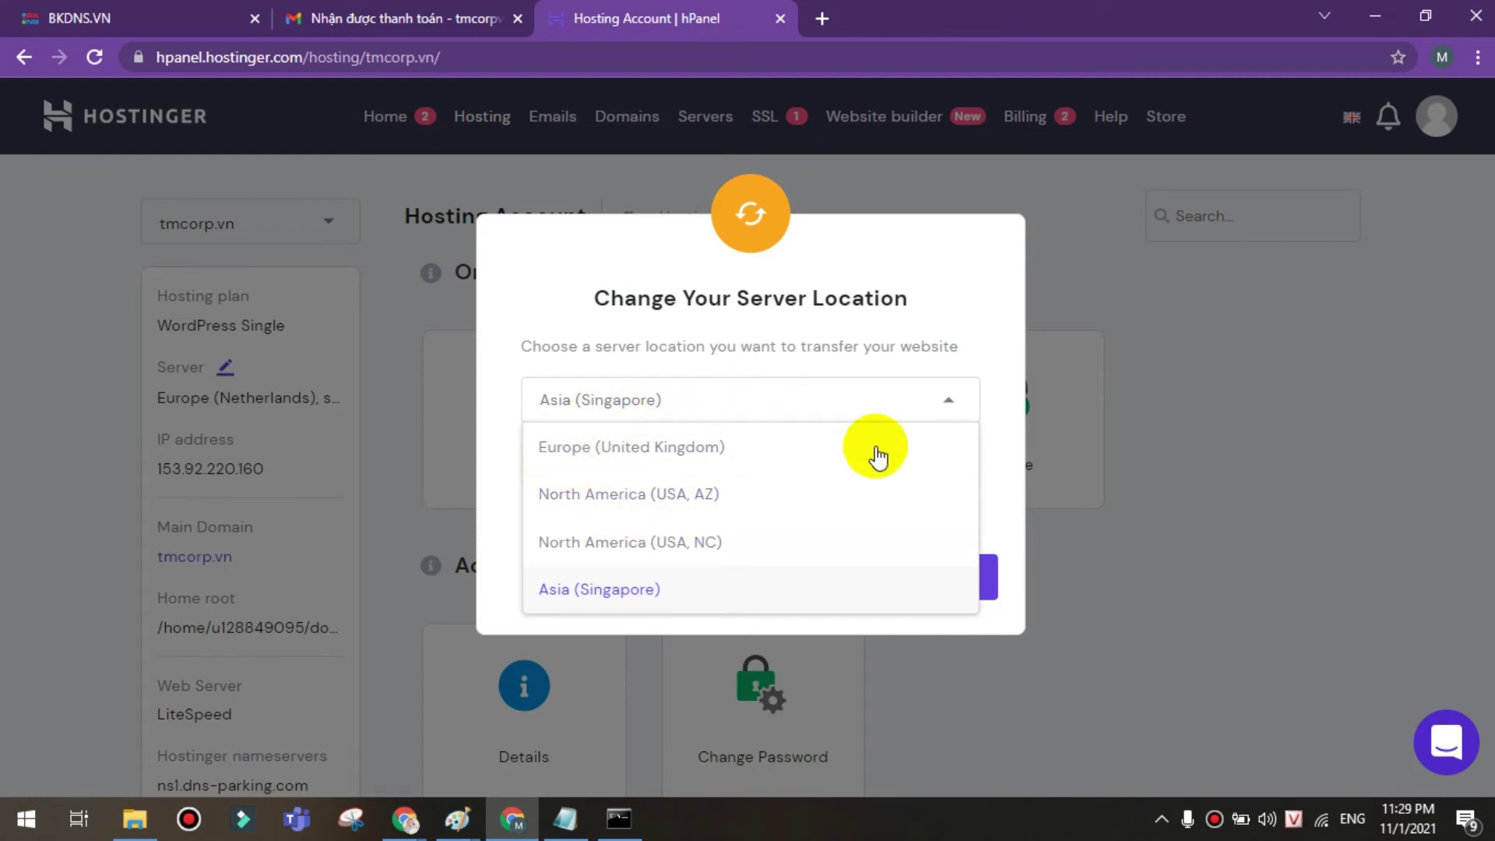
left_click(1014, 453)
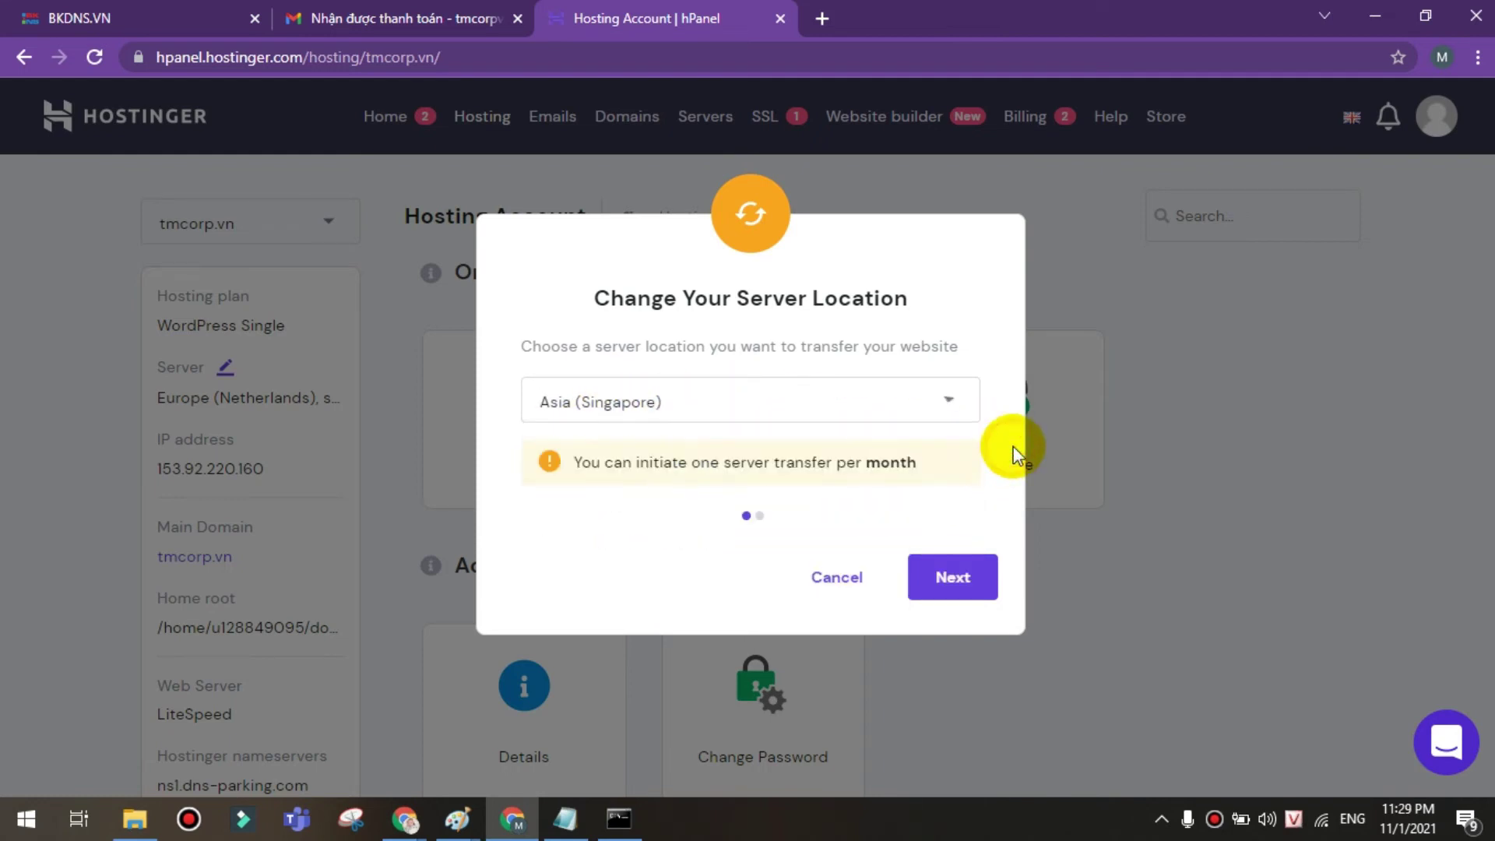
left_click(837, 577)
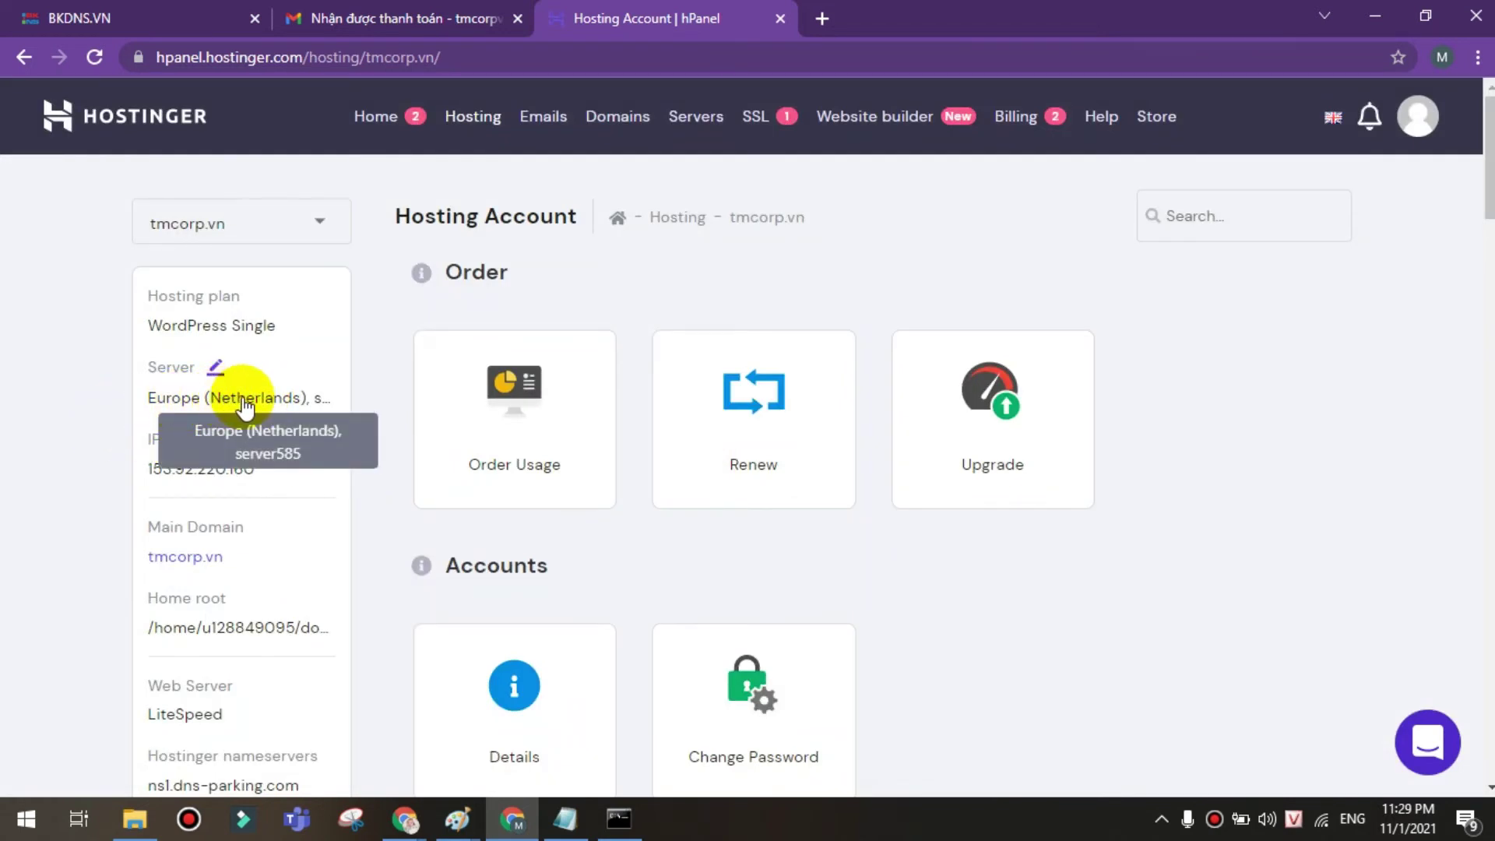
- Start the transfer of the tmcorp.vn hosting server to the Asia (Singapore) location
left_click(214, 366)
left_click(671, 401)
left_click(650, 403)
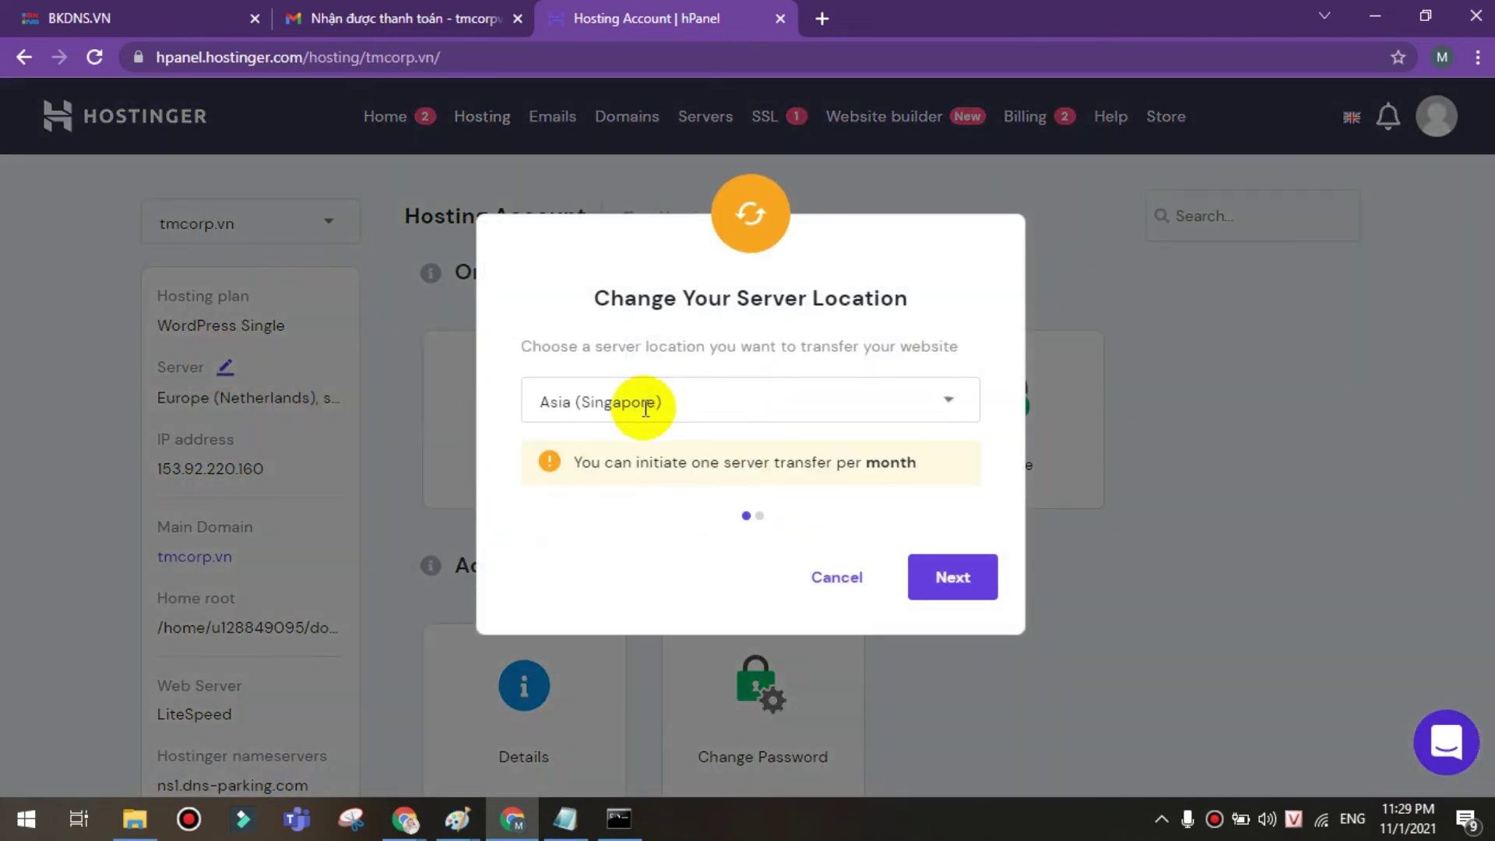
left_click(938, 580)
left_click(942, 599)
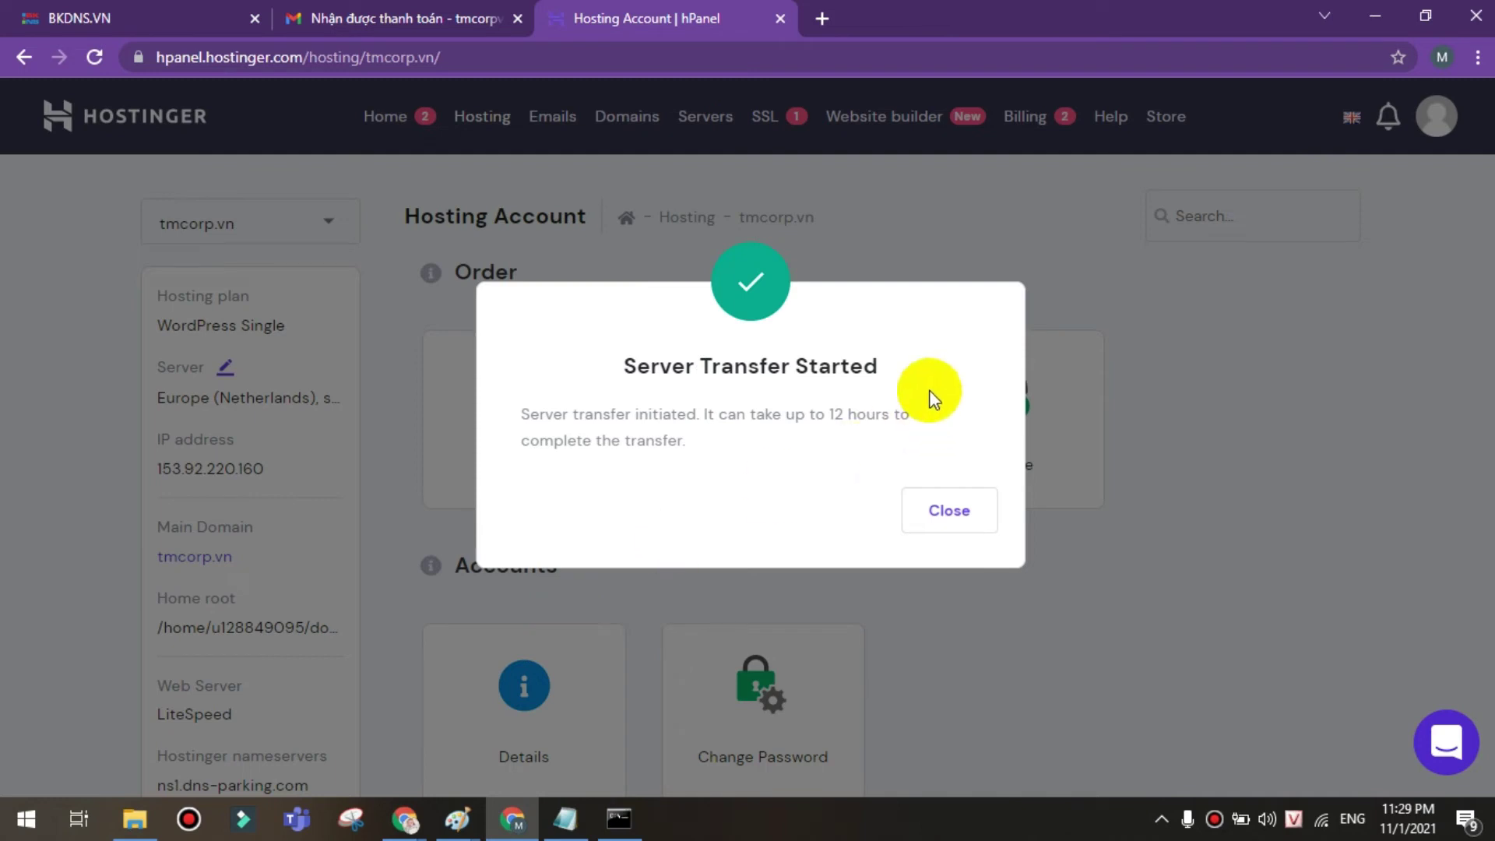
- Highlight the heading and explanatory text of the server transfer notice, and close it
left_click_drag(621, 372, 908, 367)
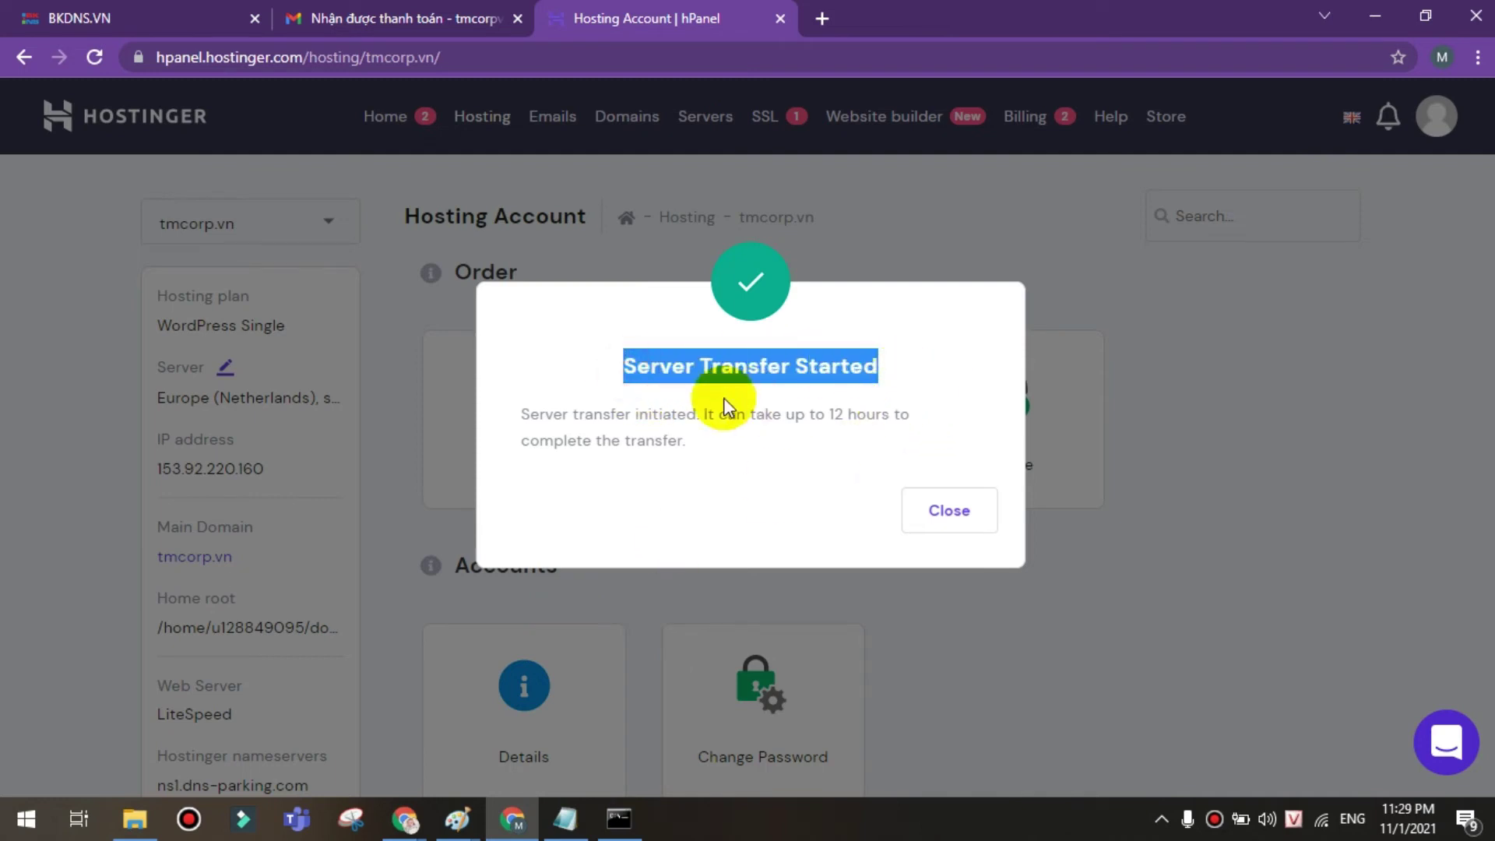
left_click(533, 419)
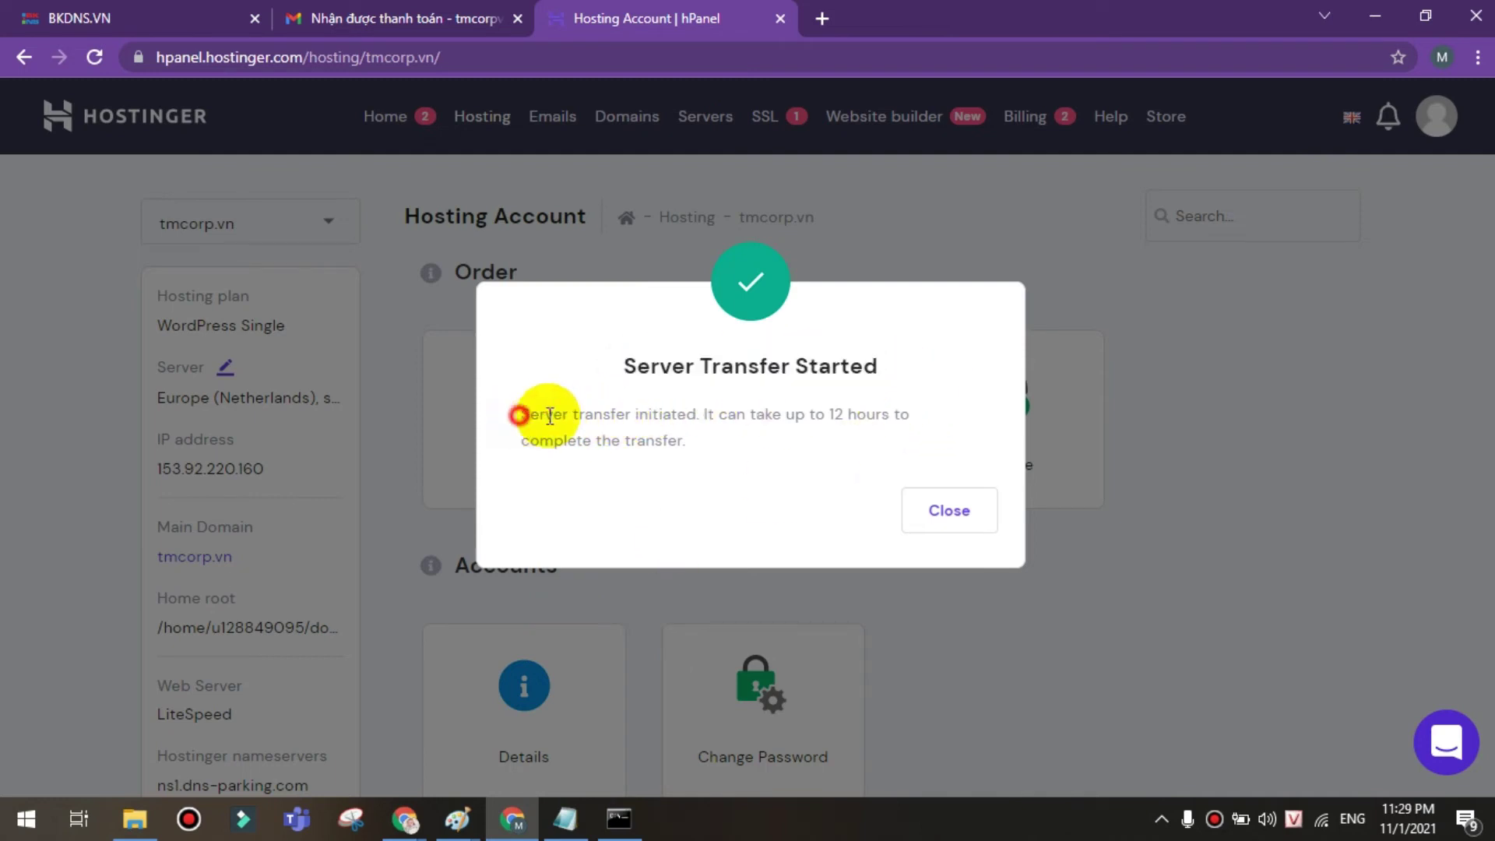
left_click_drag(520, 416, 693, 444)
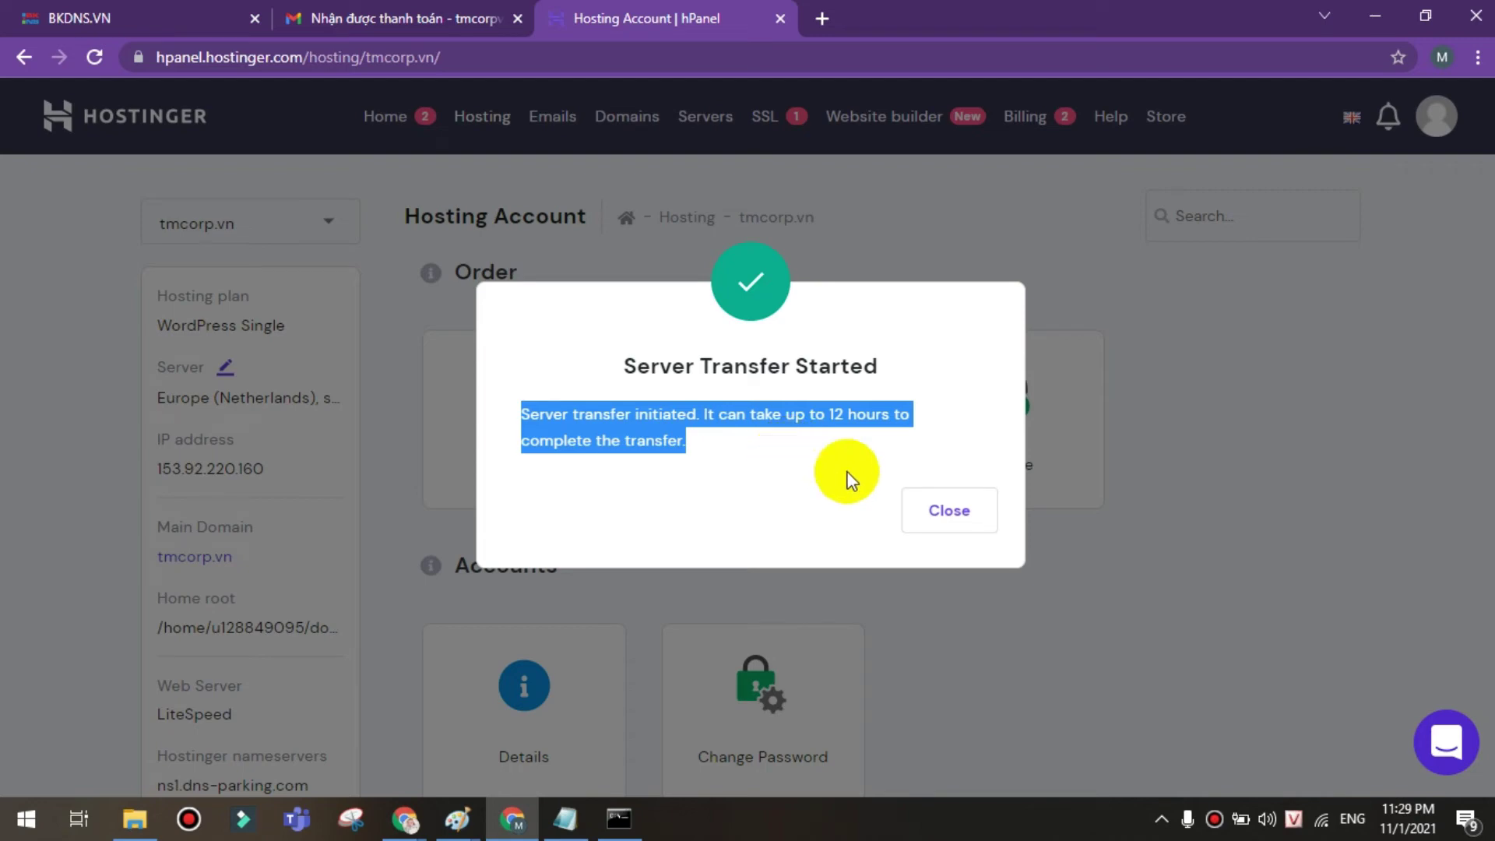
left_click(937, 520)
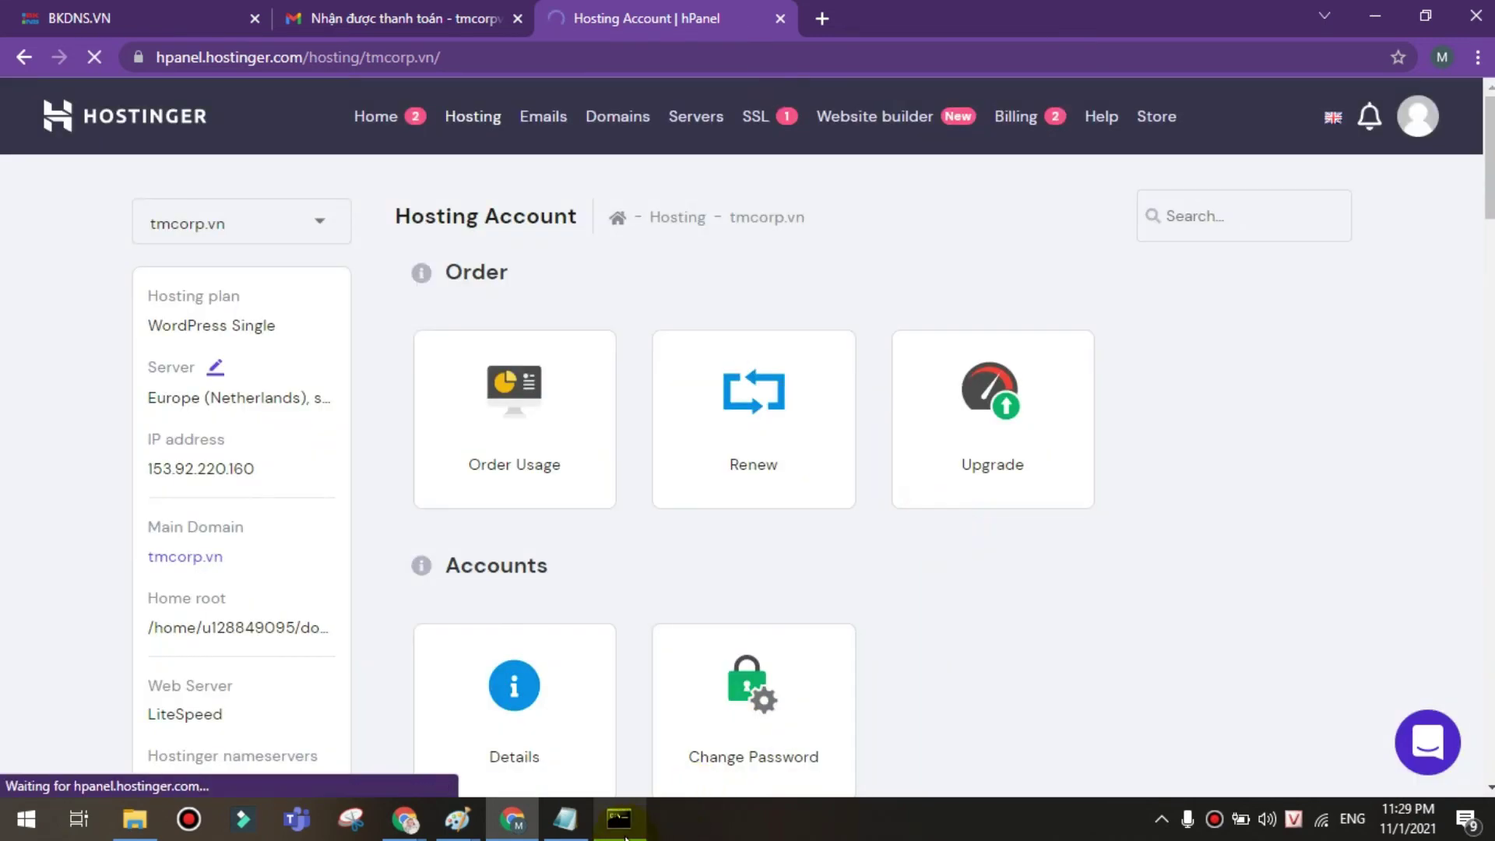
- Rerun the continuous ping of tmcorp.vn with the -t option in the Command Prompt and close the window
left_click(619, 818)
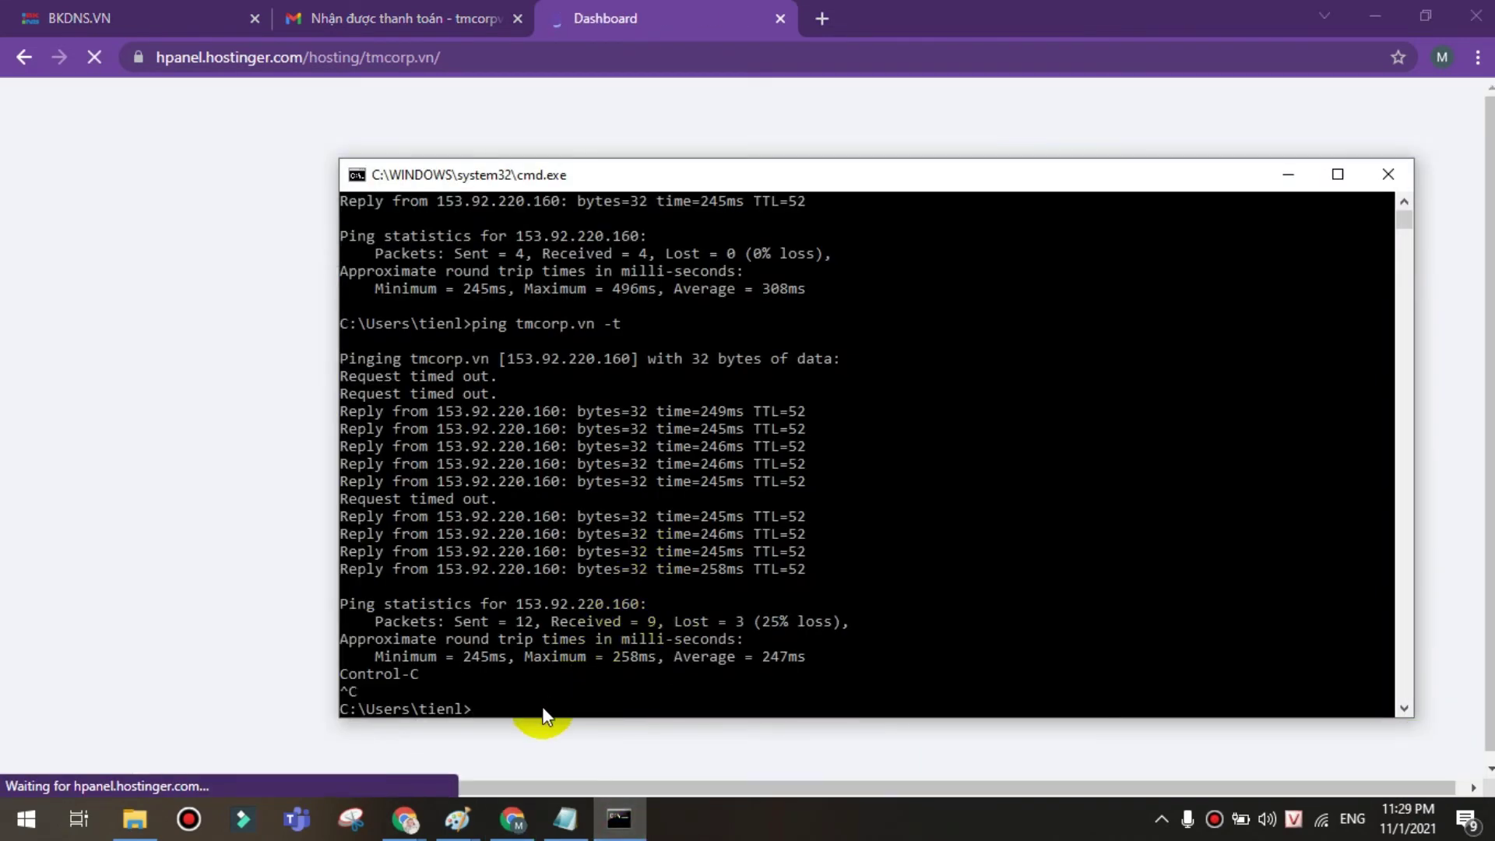
key("Up")
key("Return")
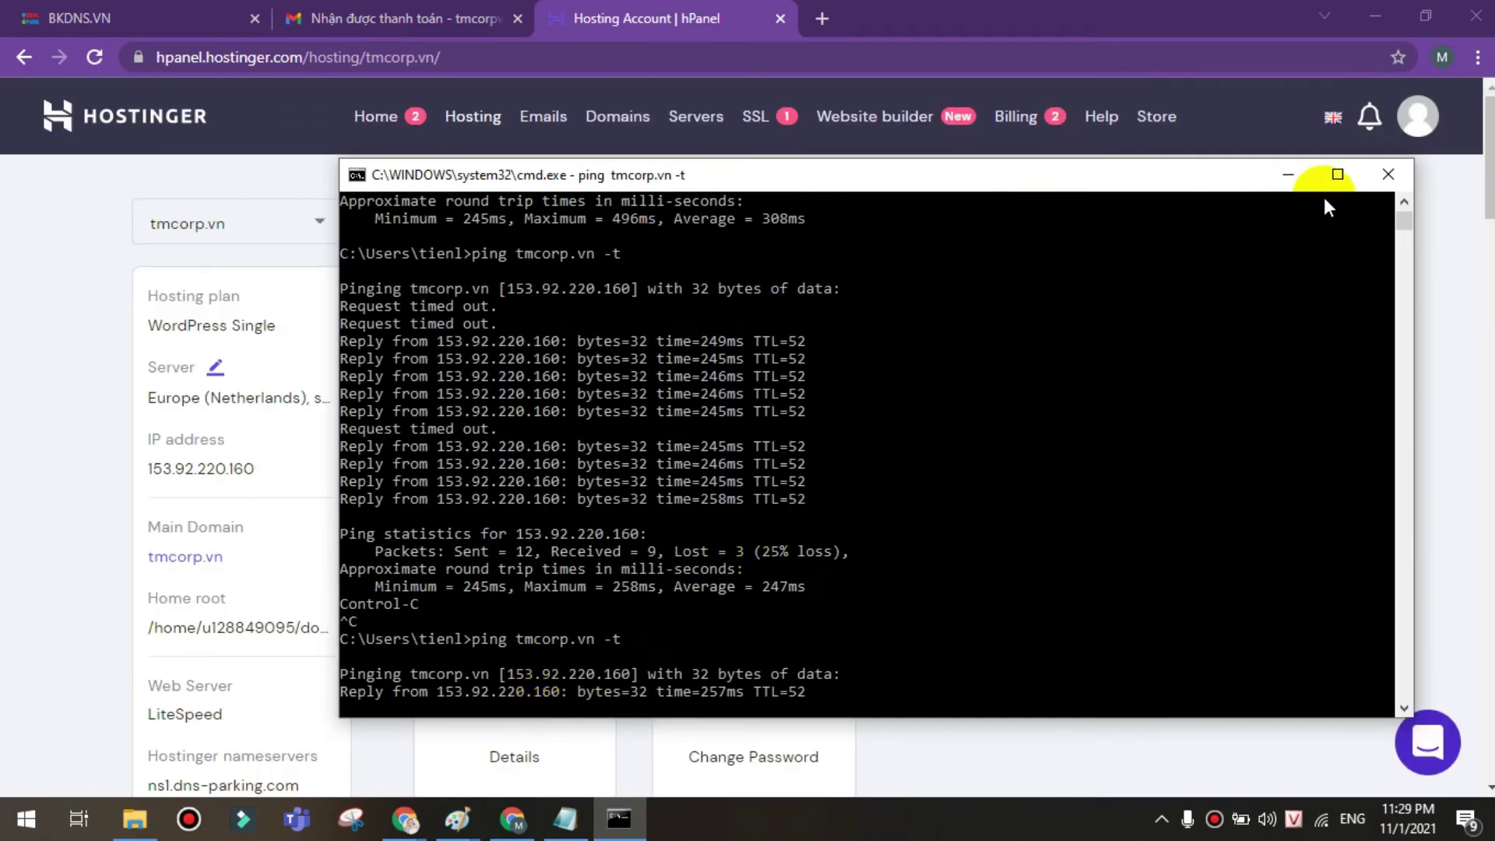
left_click(1387, 175)
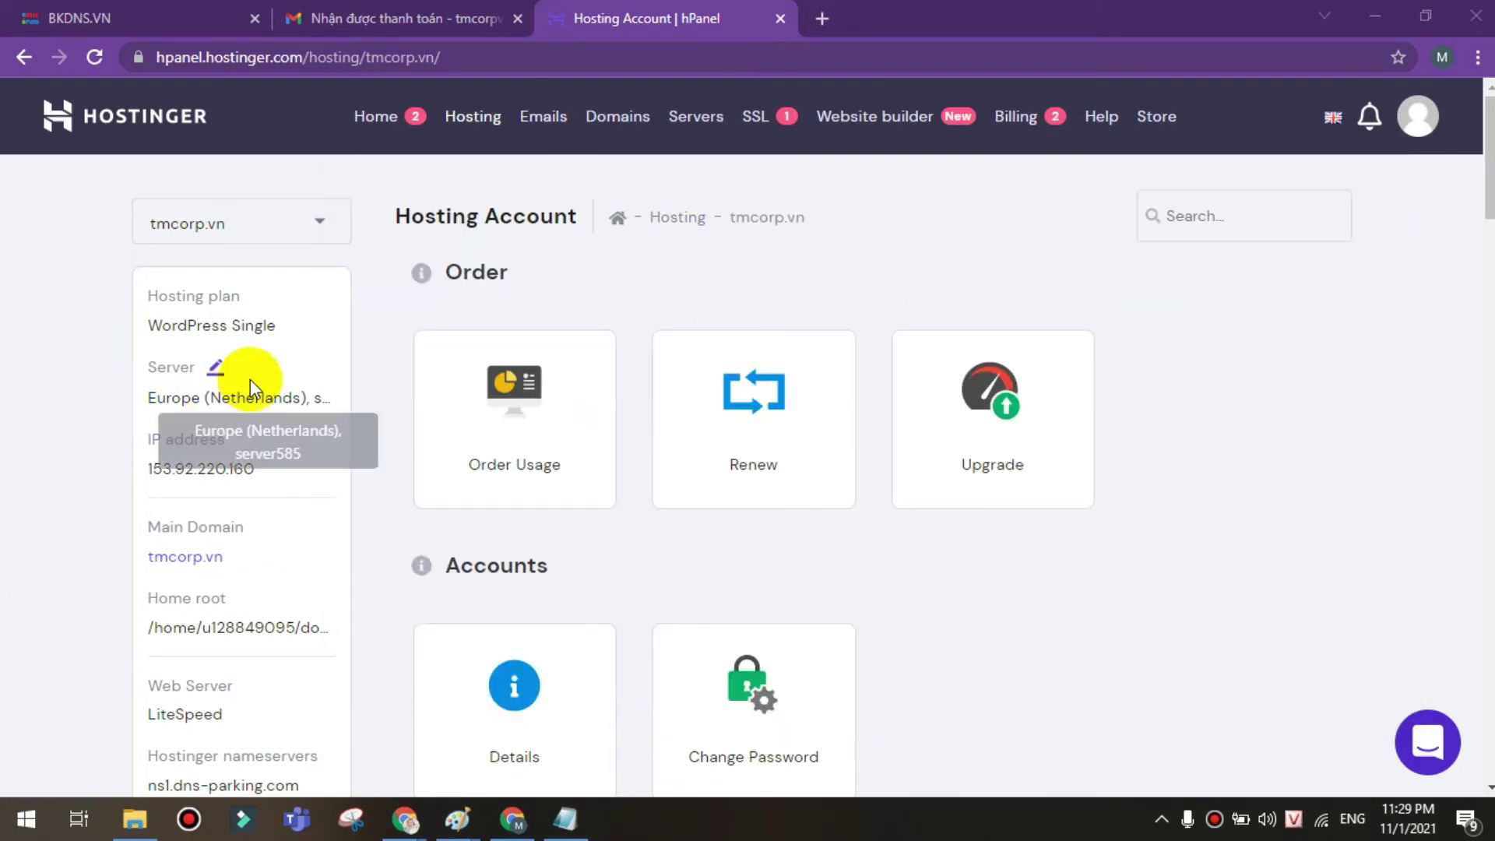
- Check the status of the server location change twice, highlight the notice text, and close the notice
left_click(217, 366)
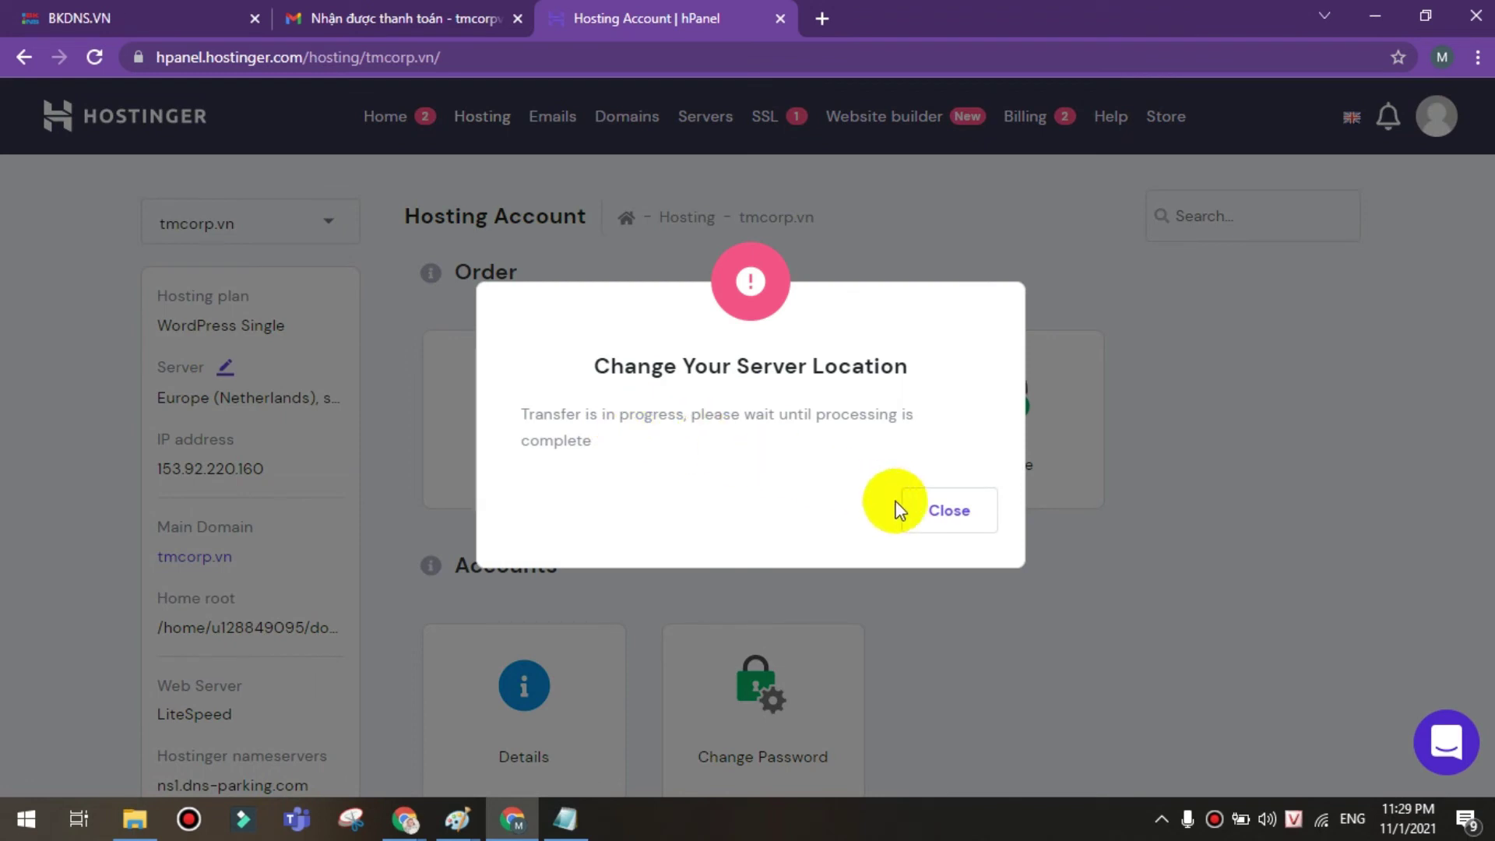
left_click(946, 516)
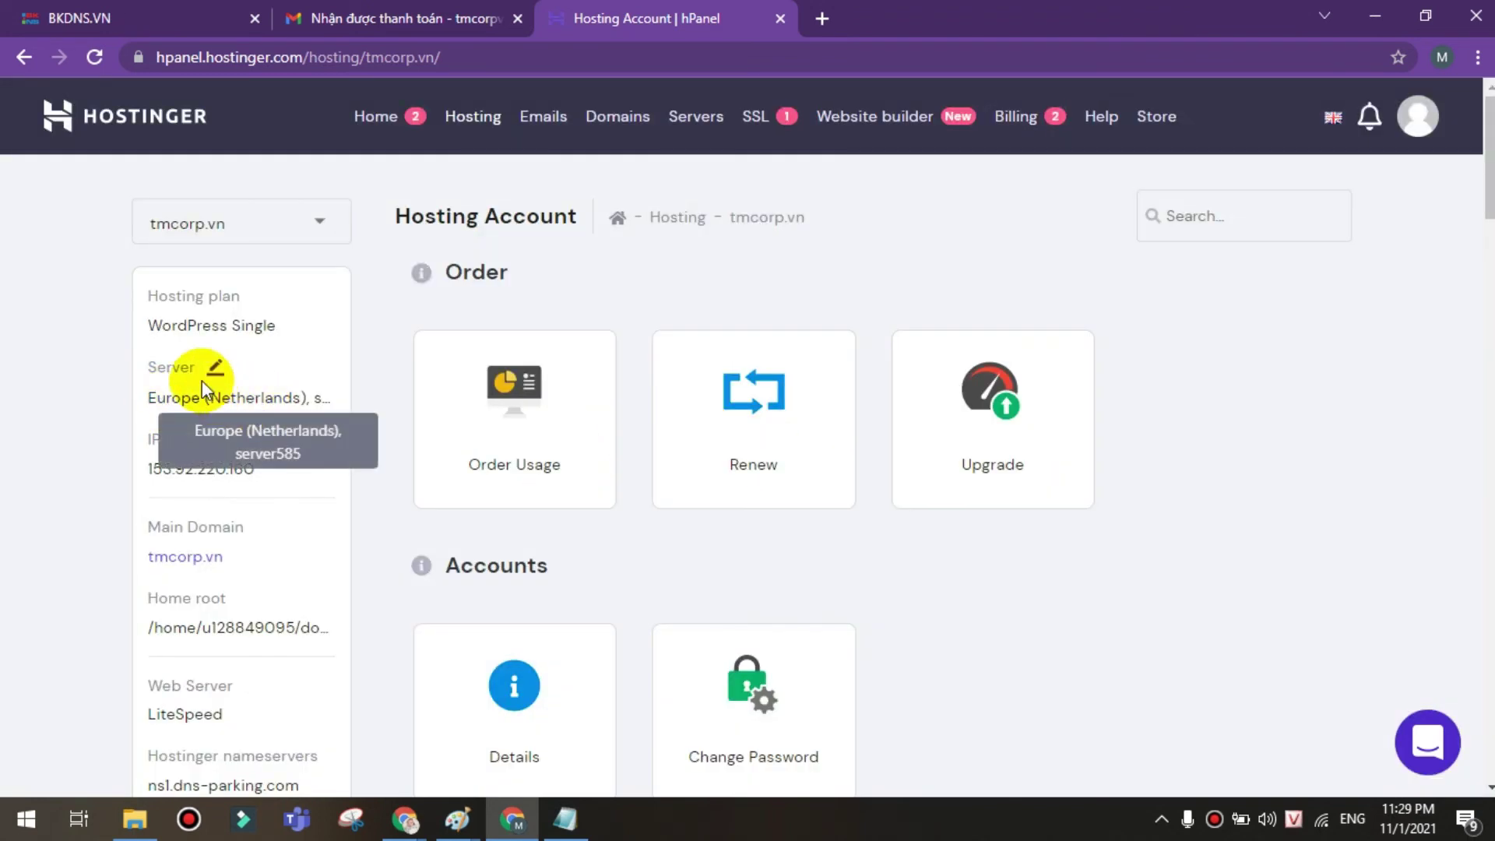
left_click(215, 364)
left_click_drag(518, 415, 644, 449)
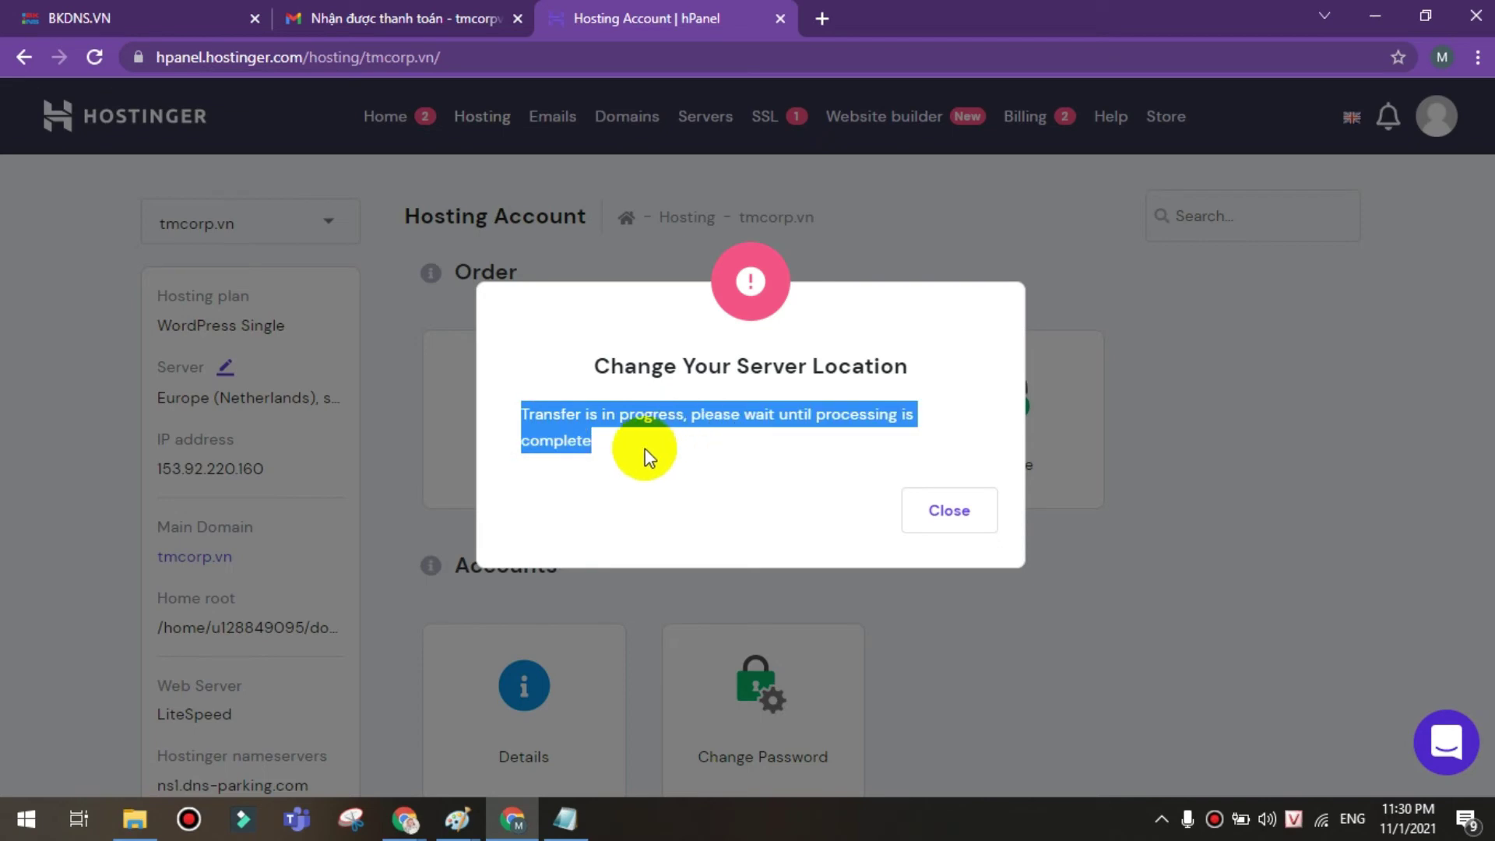
left_click(945, 512)
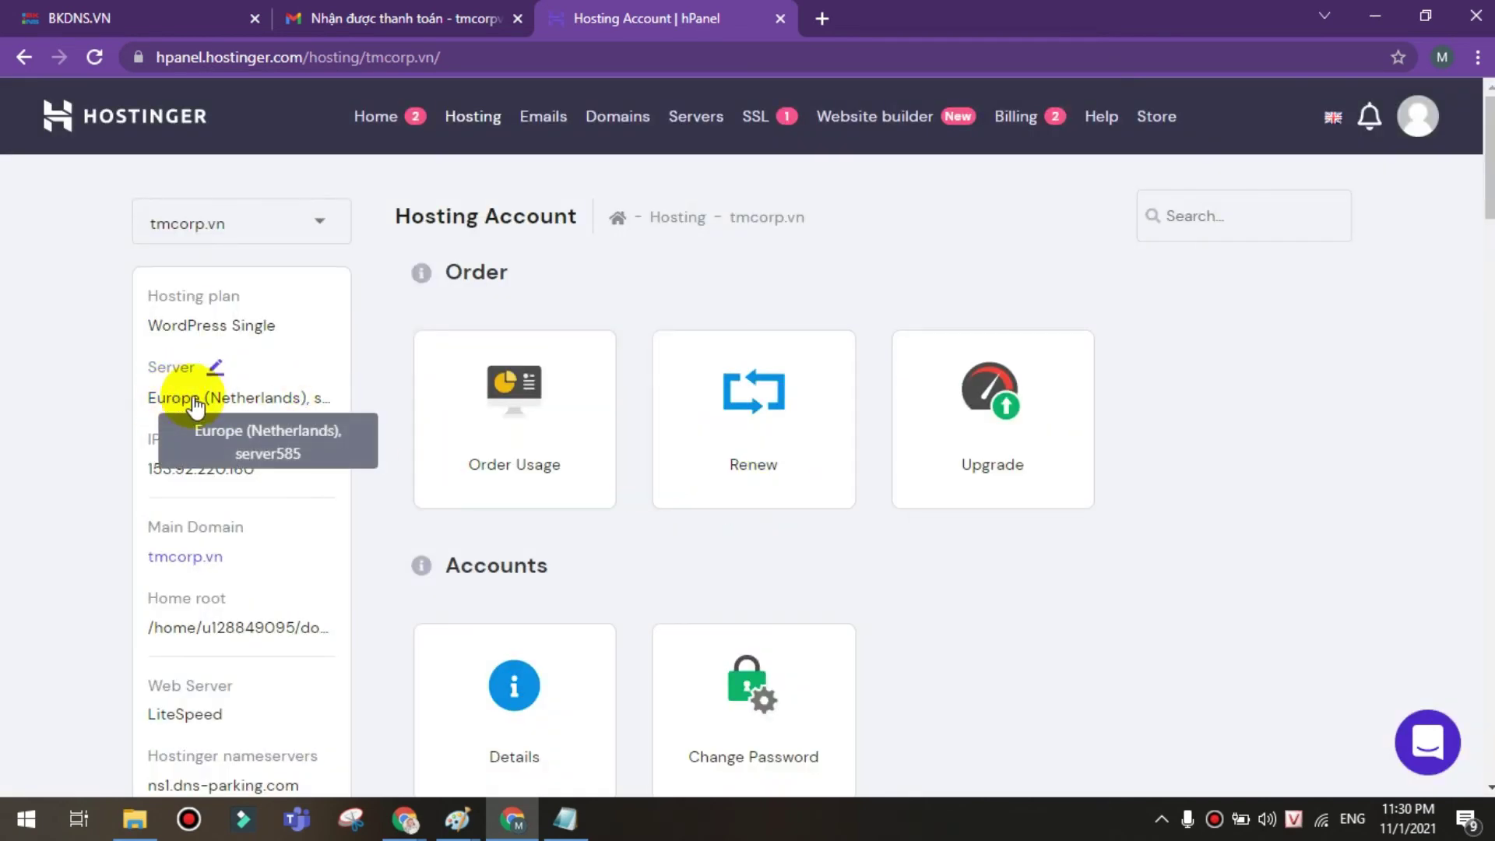
- Examine the tmcorp.vn plan details and resource usage, and the Domains, Website and Files tools of the hosting account
scroll(272, 608, "down", 3)
scroll(277, 603, "down", 3)
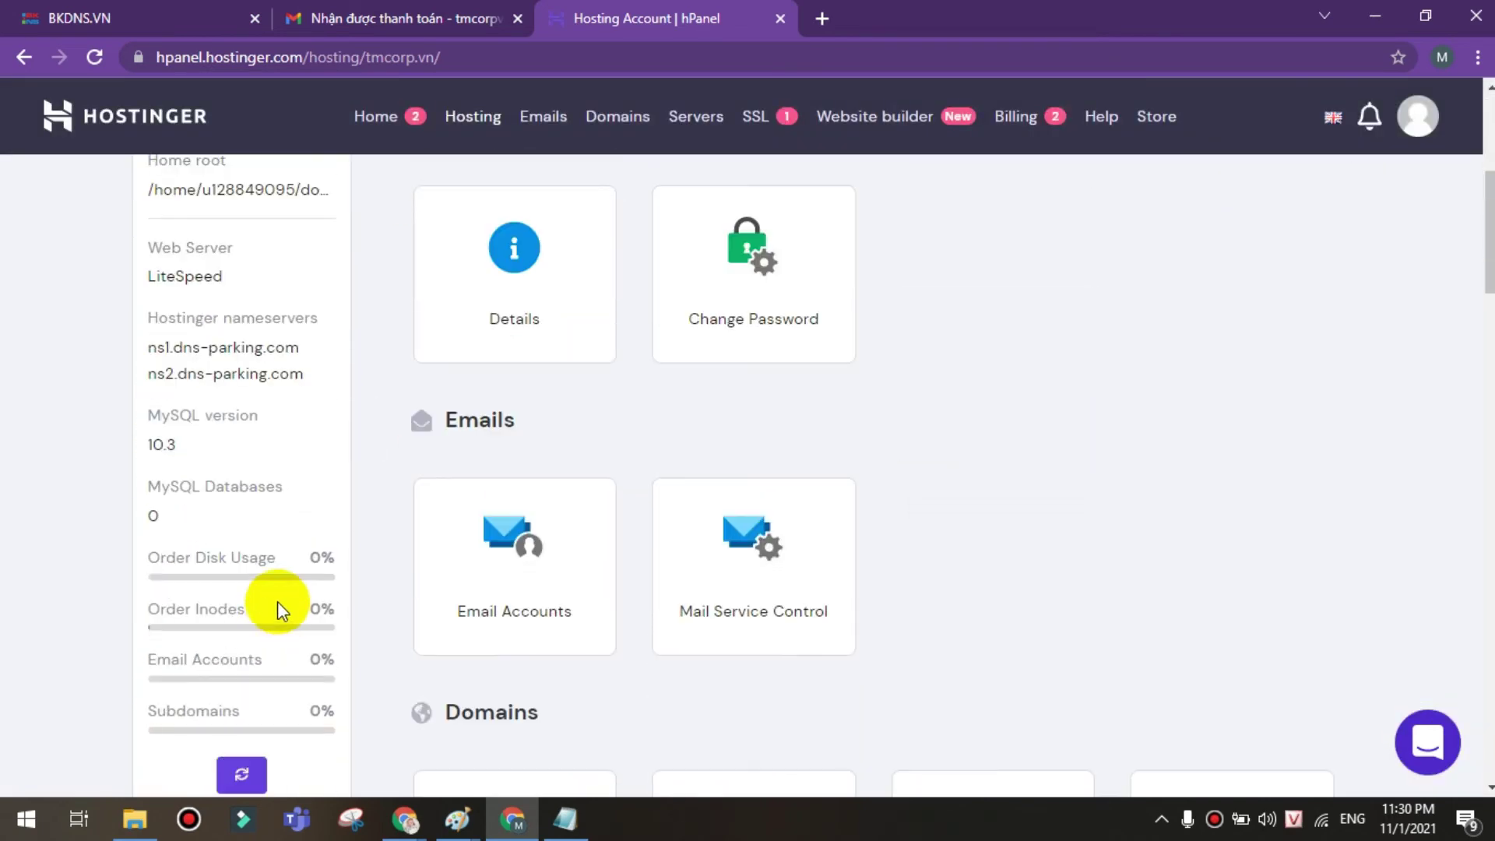
scroll(277, 602, "up", 6)
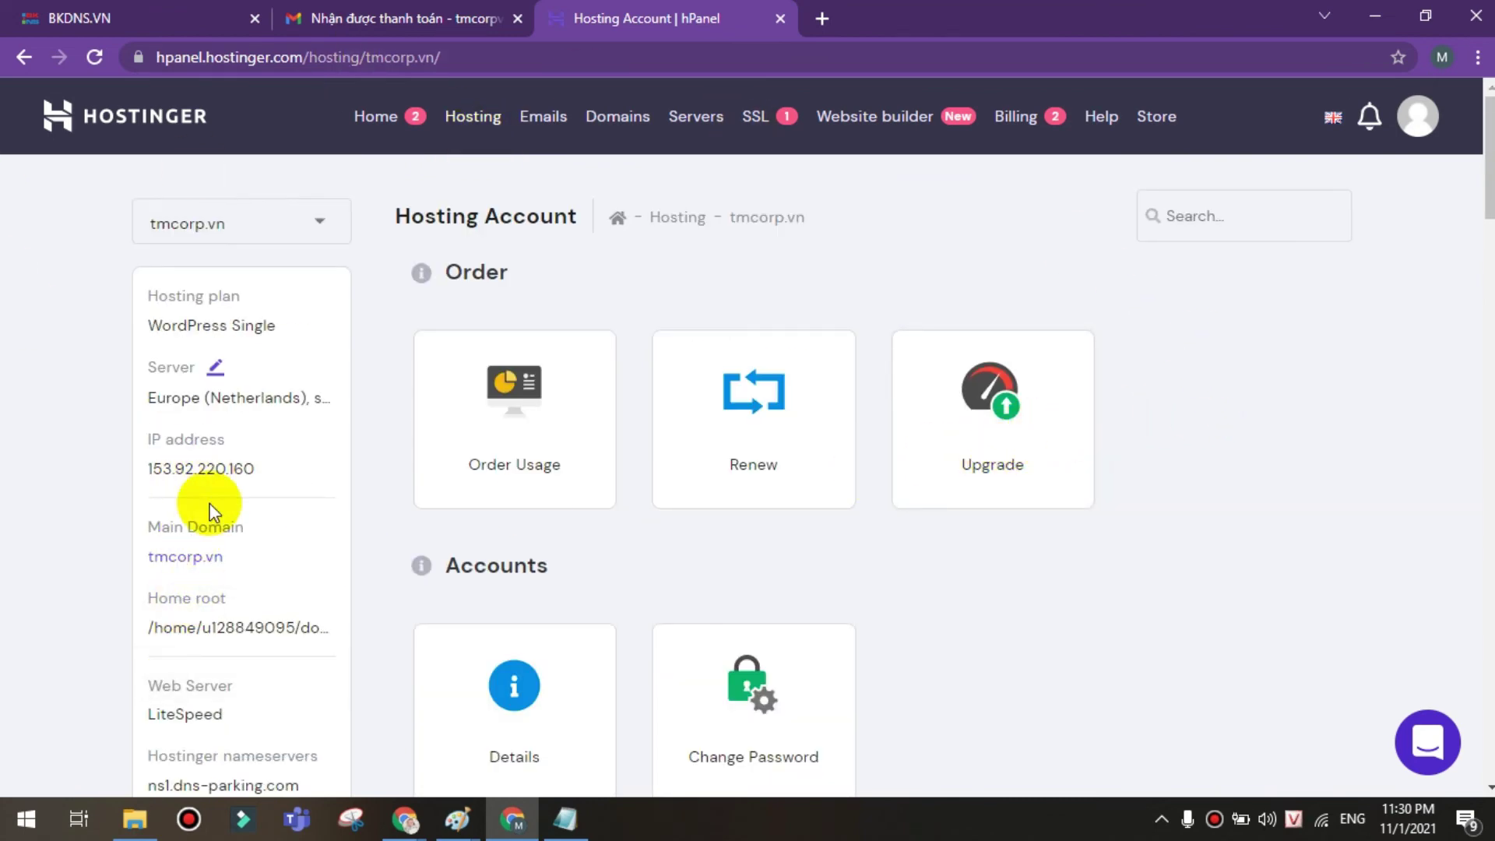
scroll(197, 590, "down", 6)
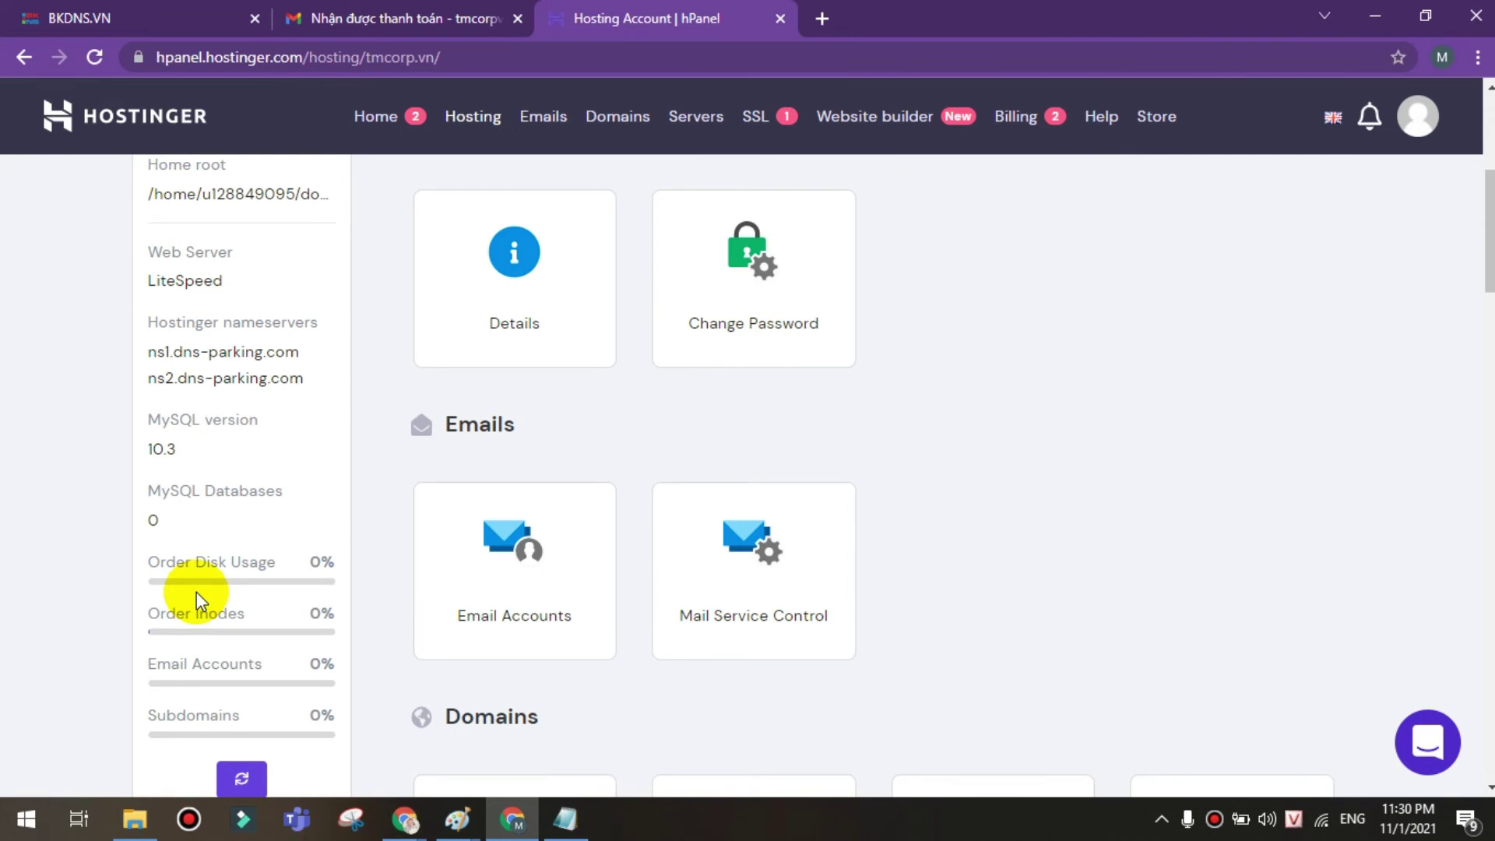
scroll(196, 592, "up", 5)
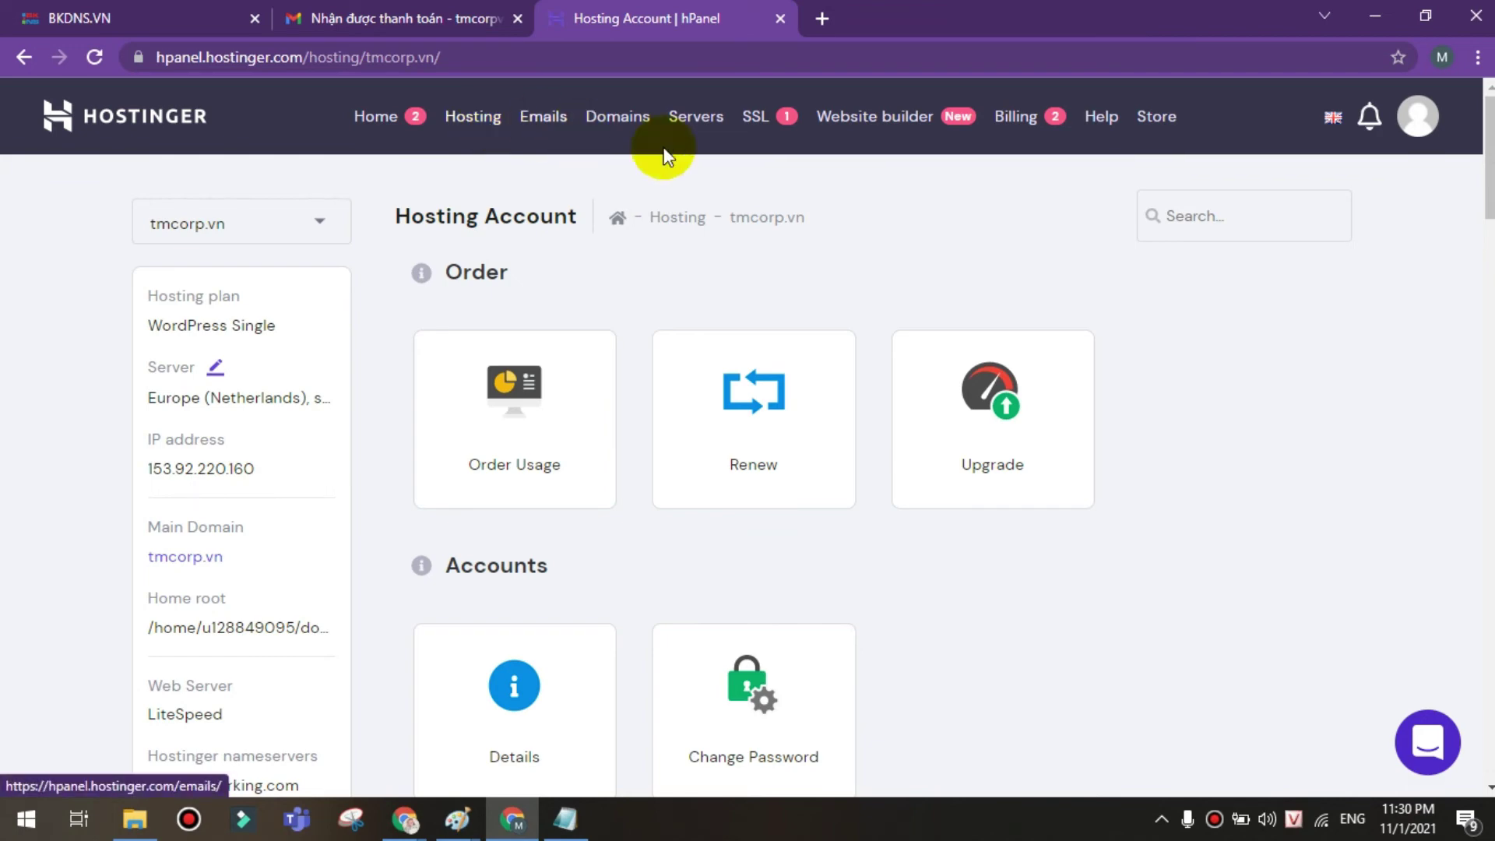
scroll(1119, 366, "down", 14)
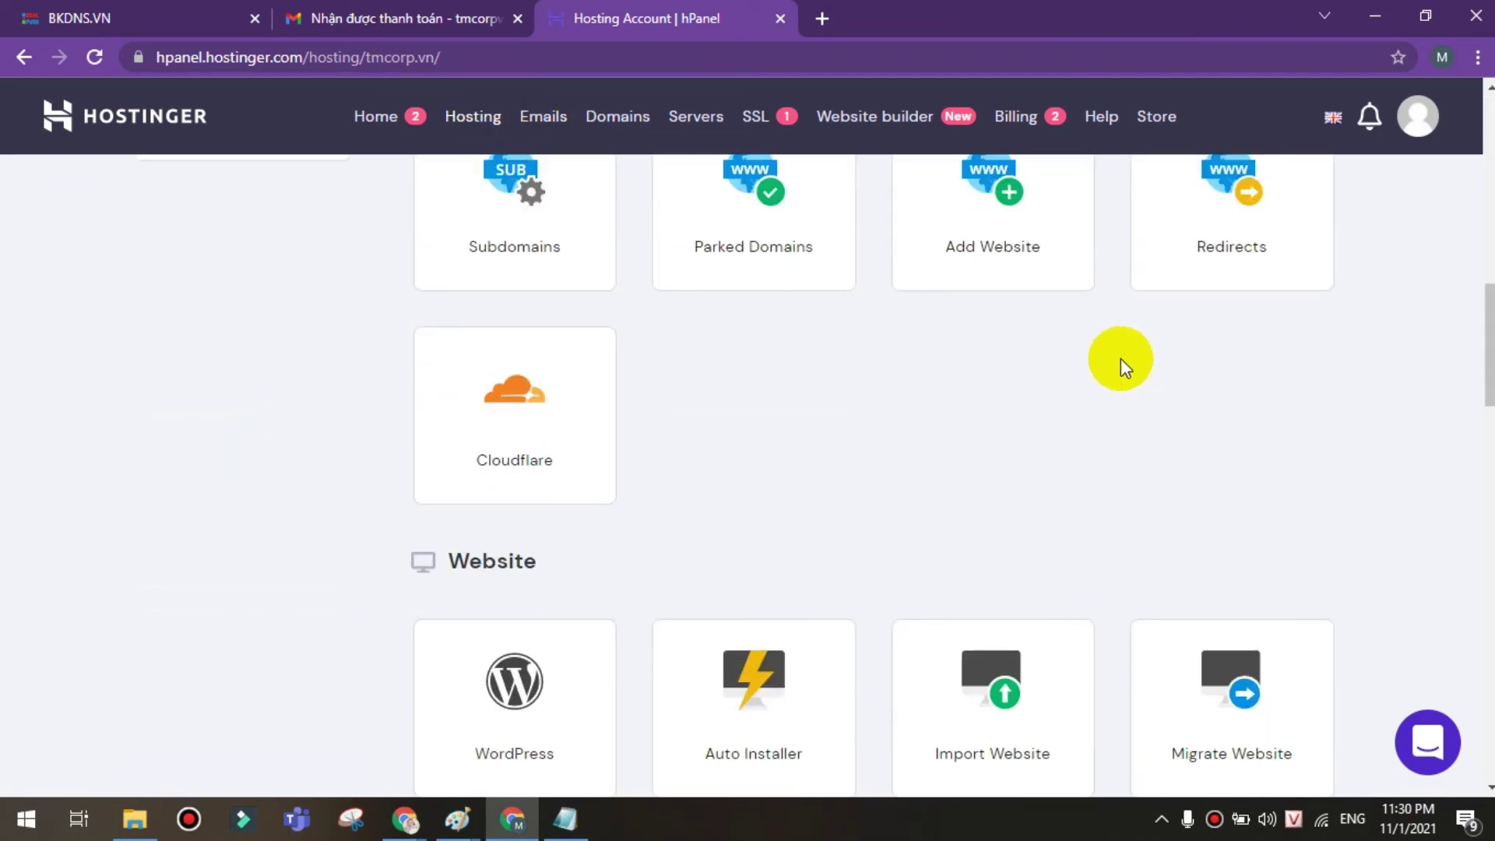
scroll(747, 498, "down", 3)
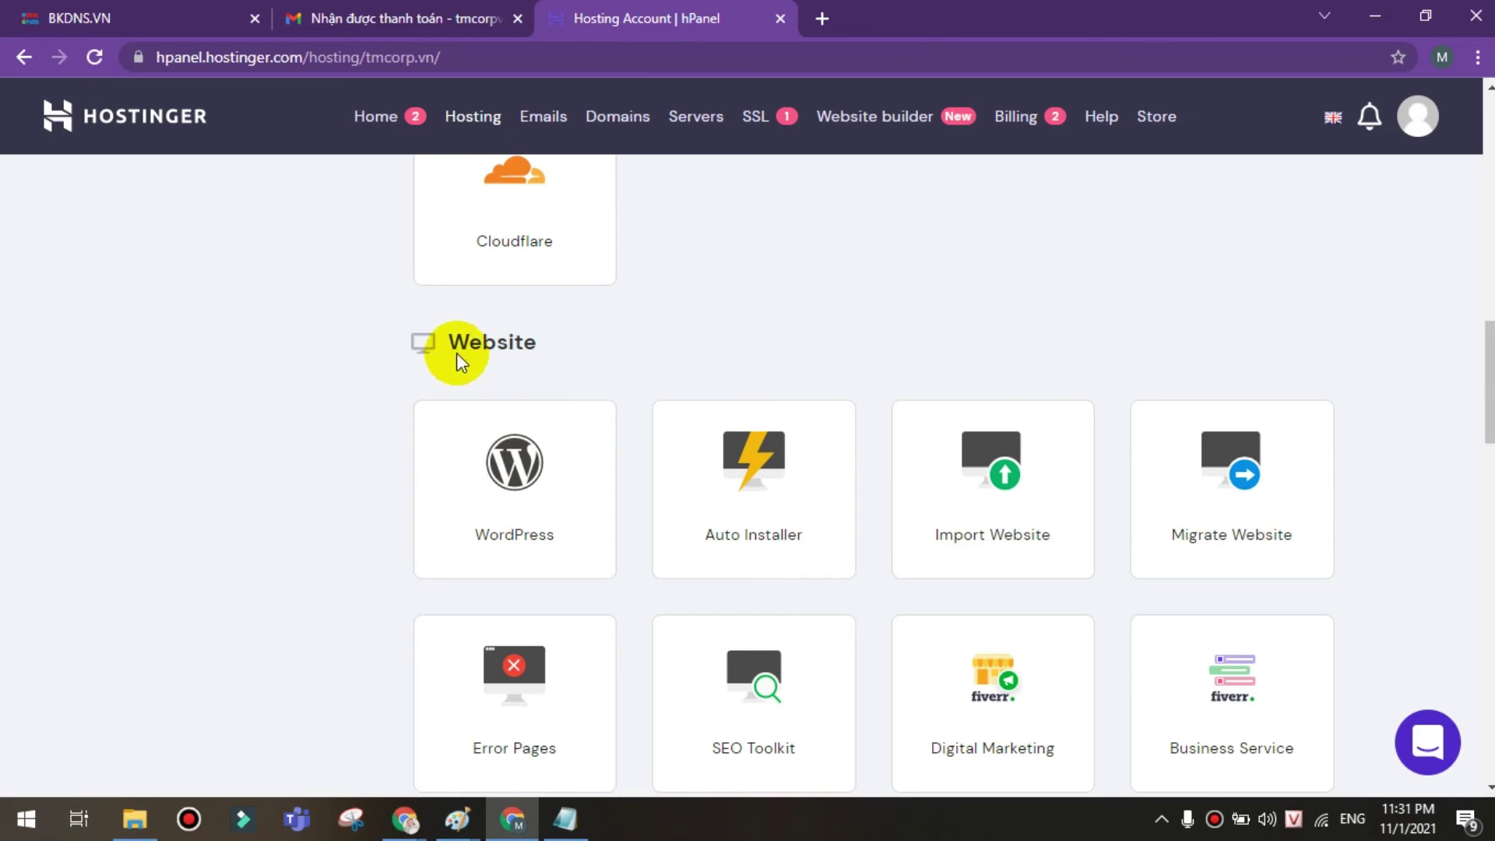
scroll(650, 447, "up", 10)
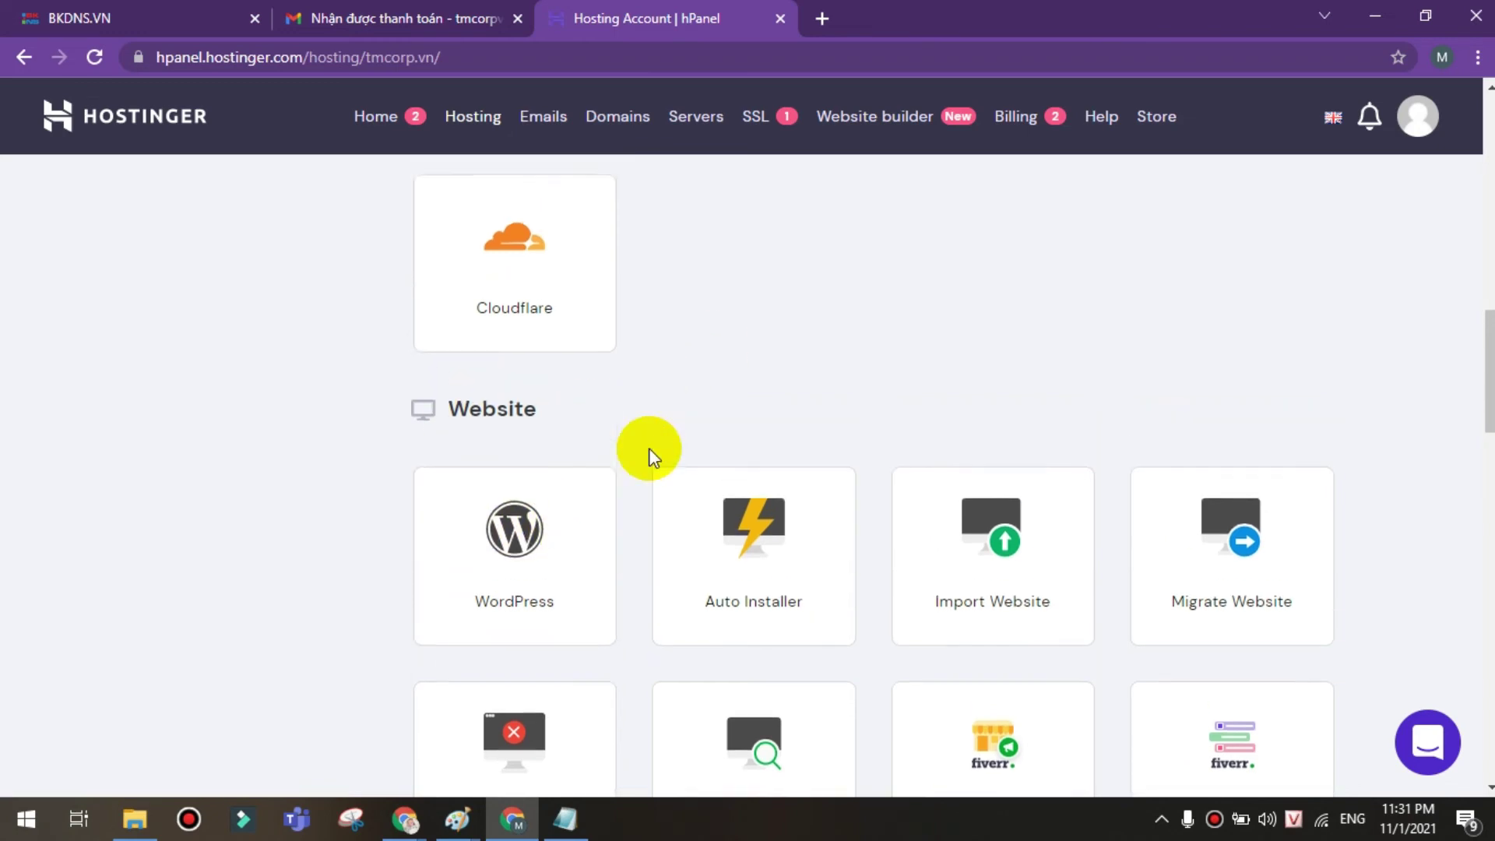
scroll(656, 440, "down", 13)
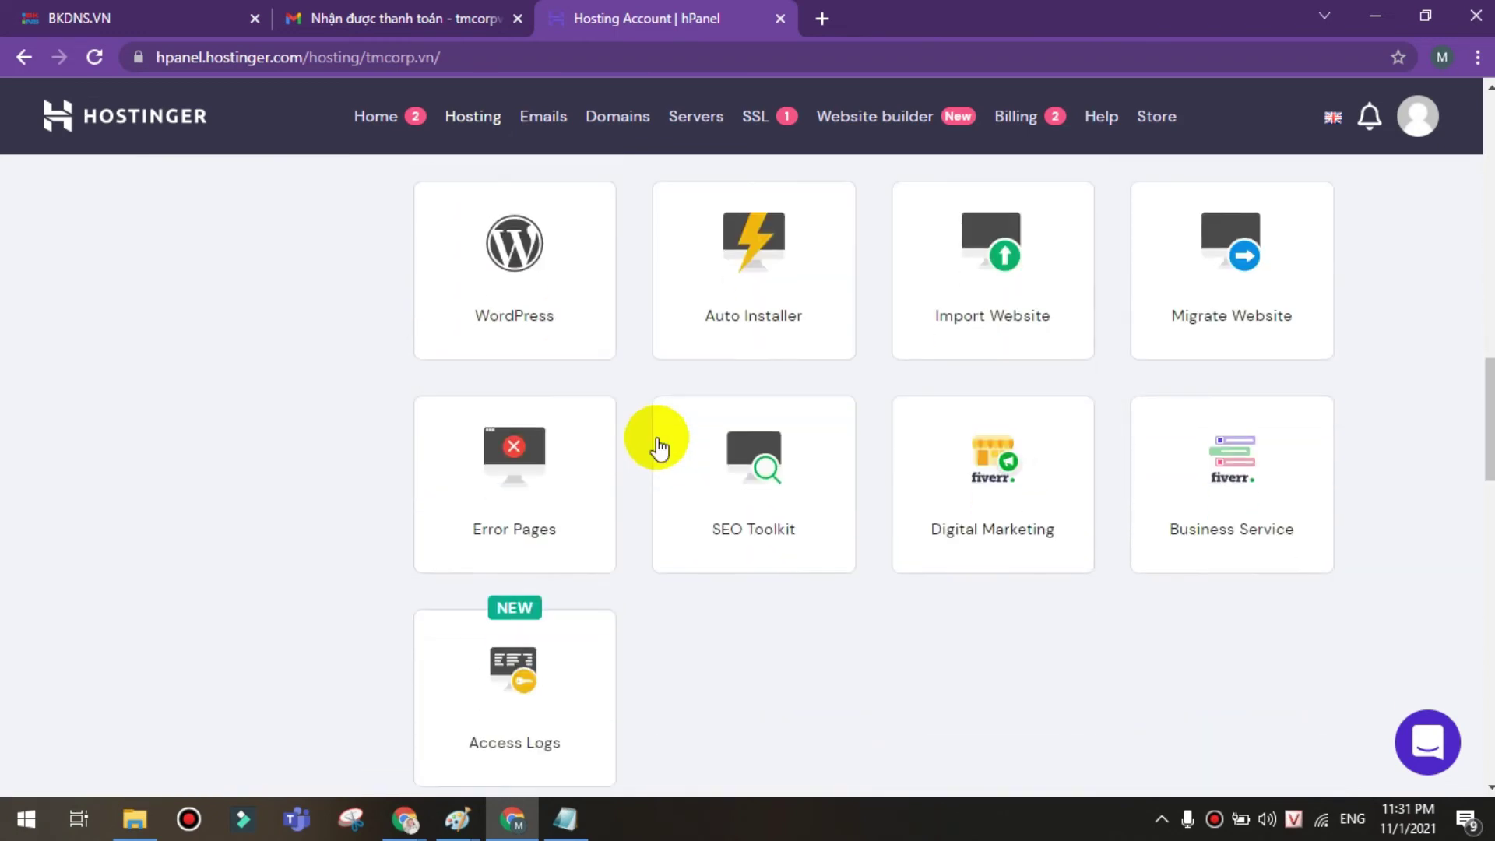
scroll(657, 441, "up", 3)
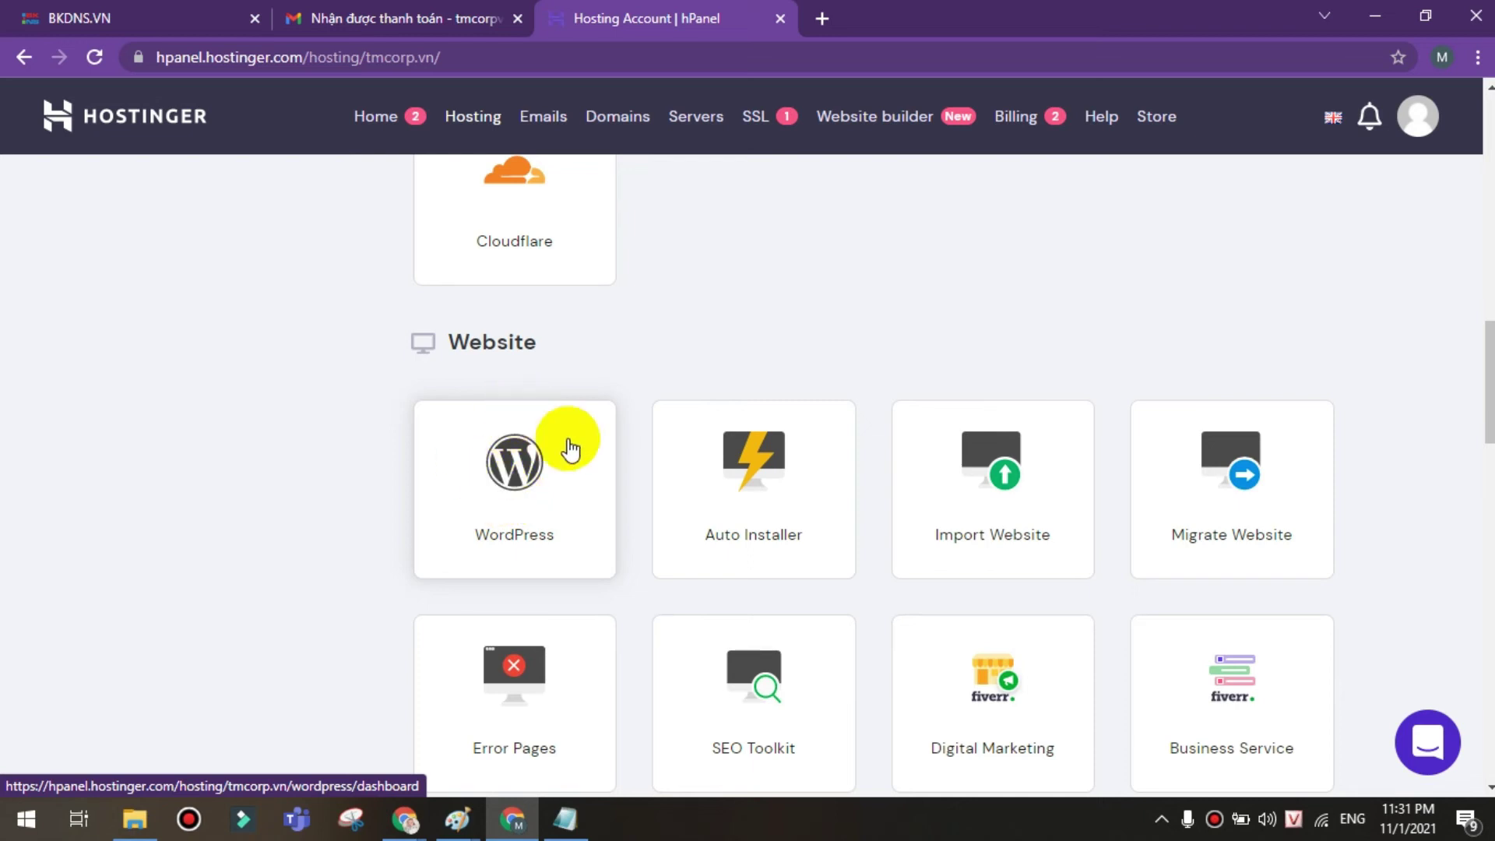
scroll(635, 480, "down", 5)
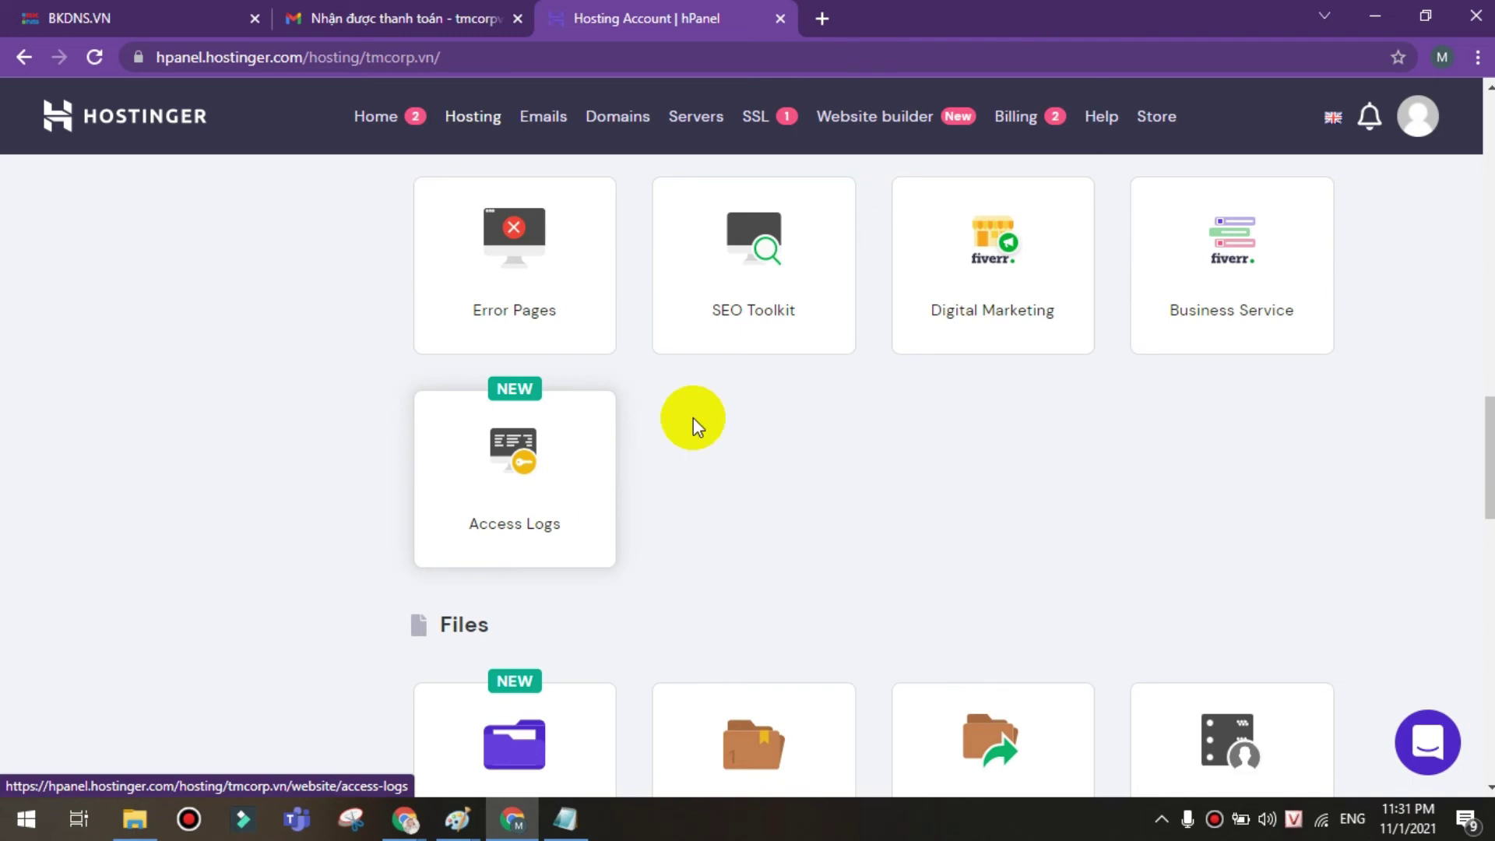
scroll(738, 475, "down", 5)
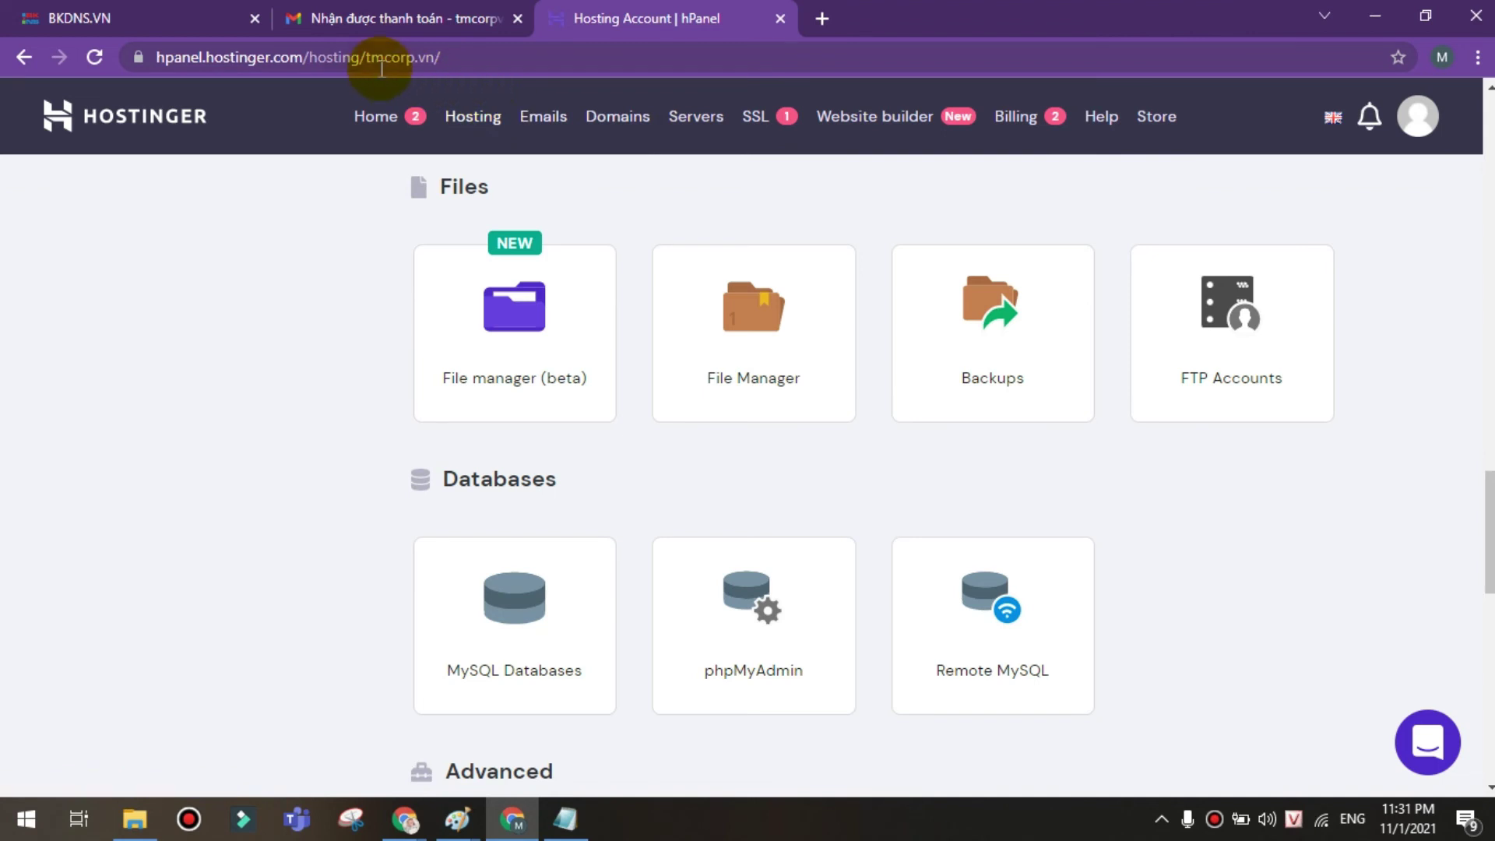
- Highlight the domain in the page address, inspect the public_html folder in File manager (beta), and close that file manager
left_click_drag(366, 60, 524, 73)
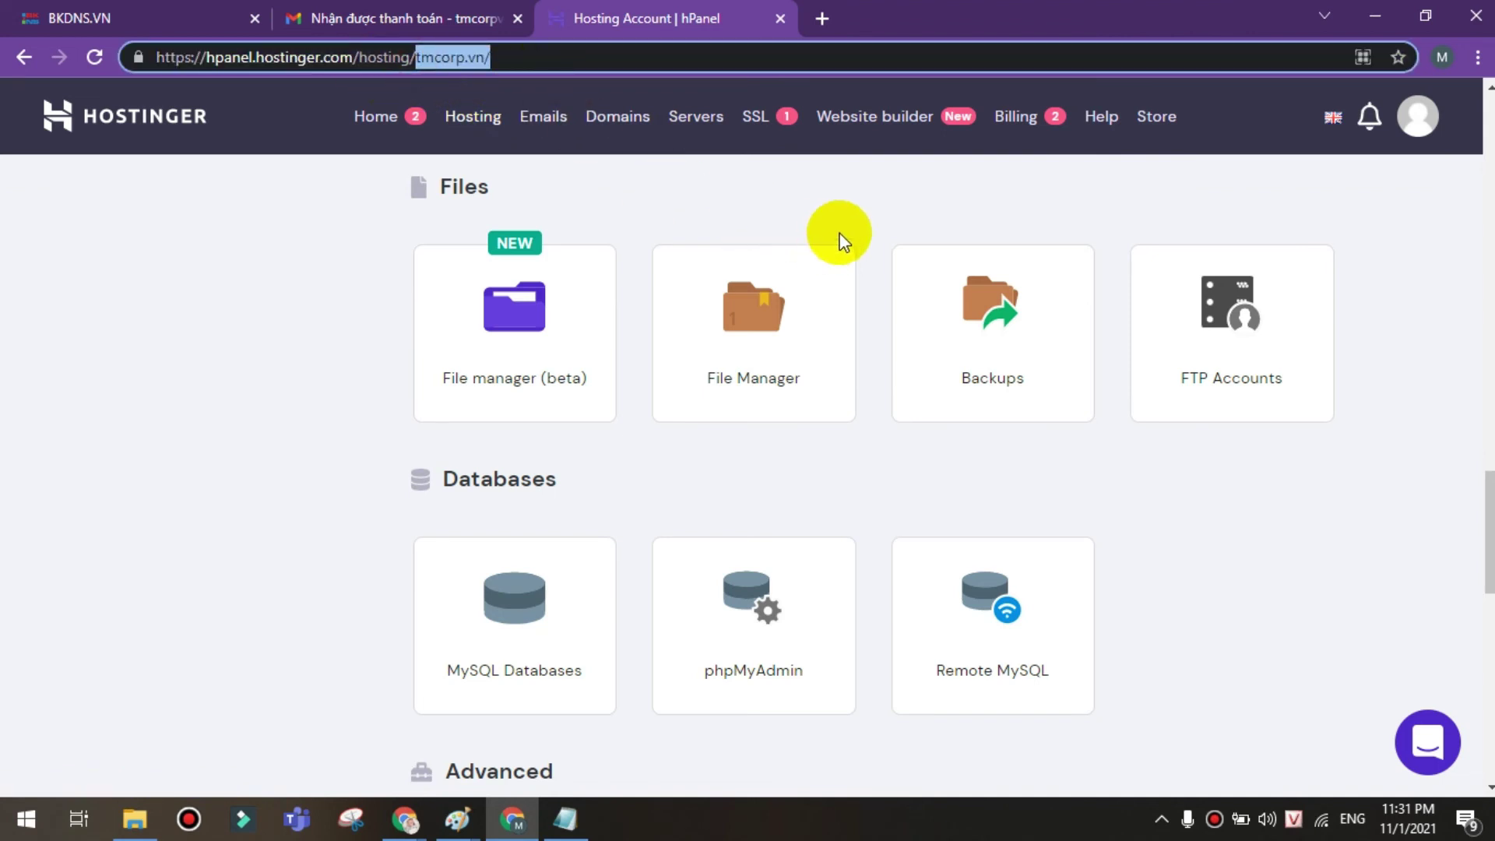
left_click(503, 310)
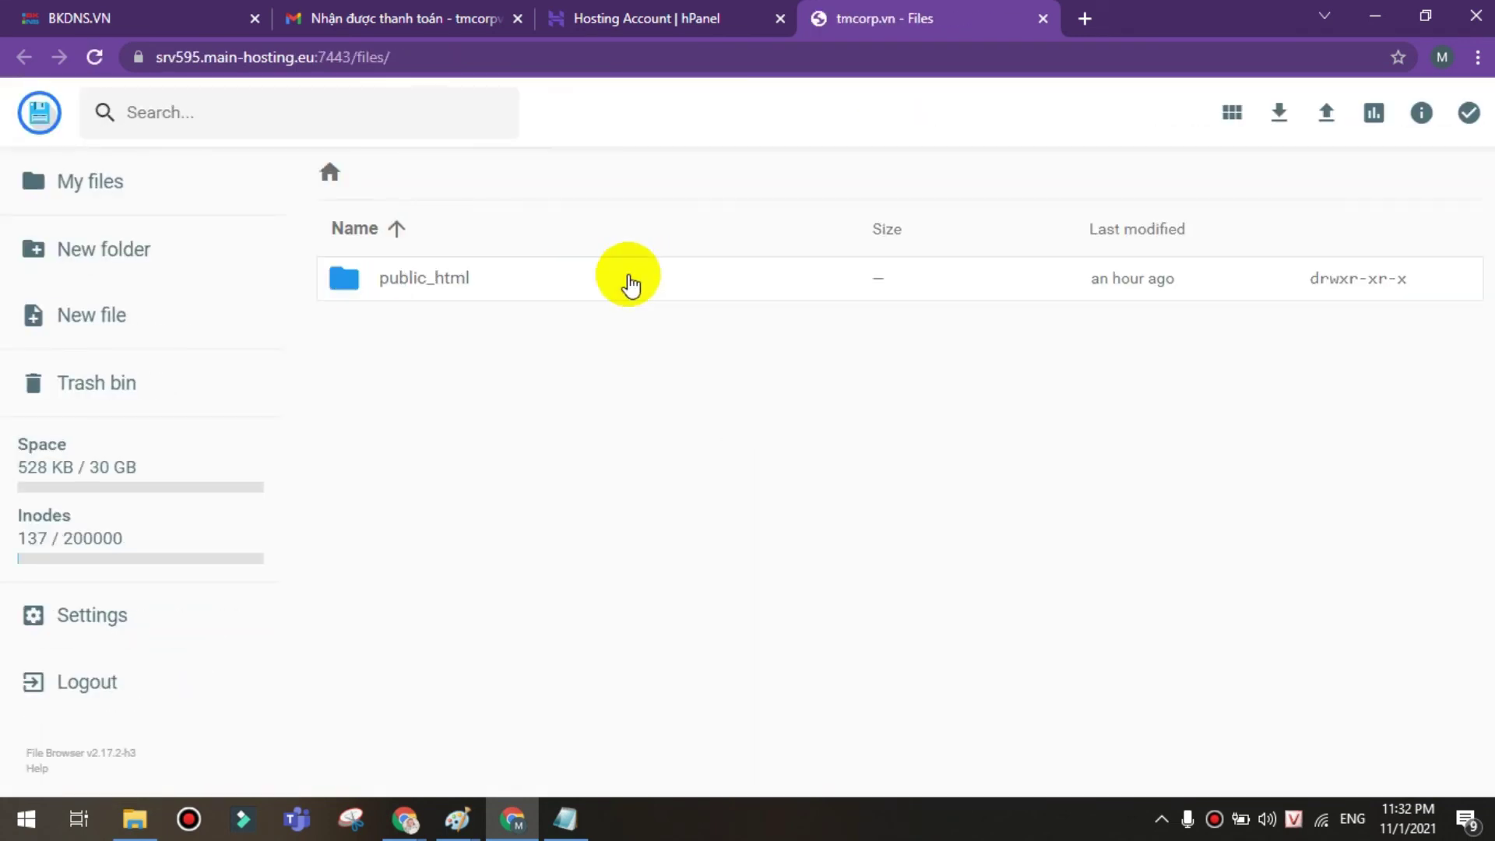
left_click(426, 282)
double_click(426, 282)
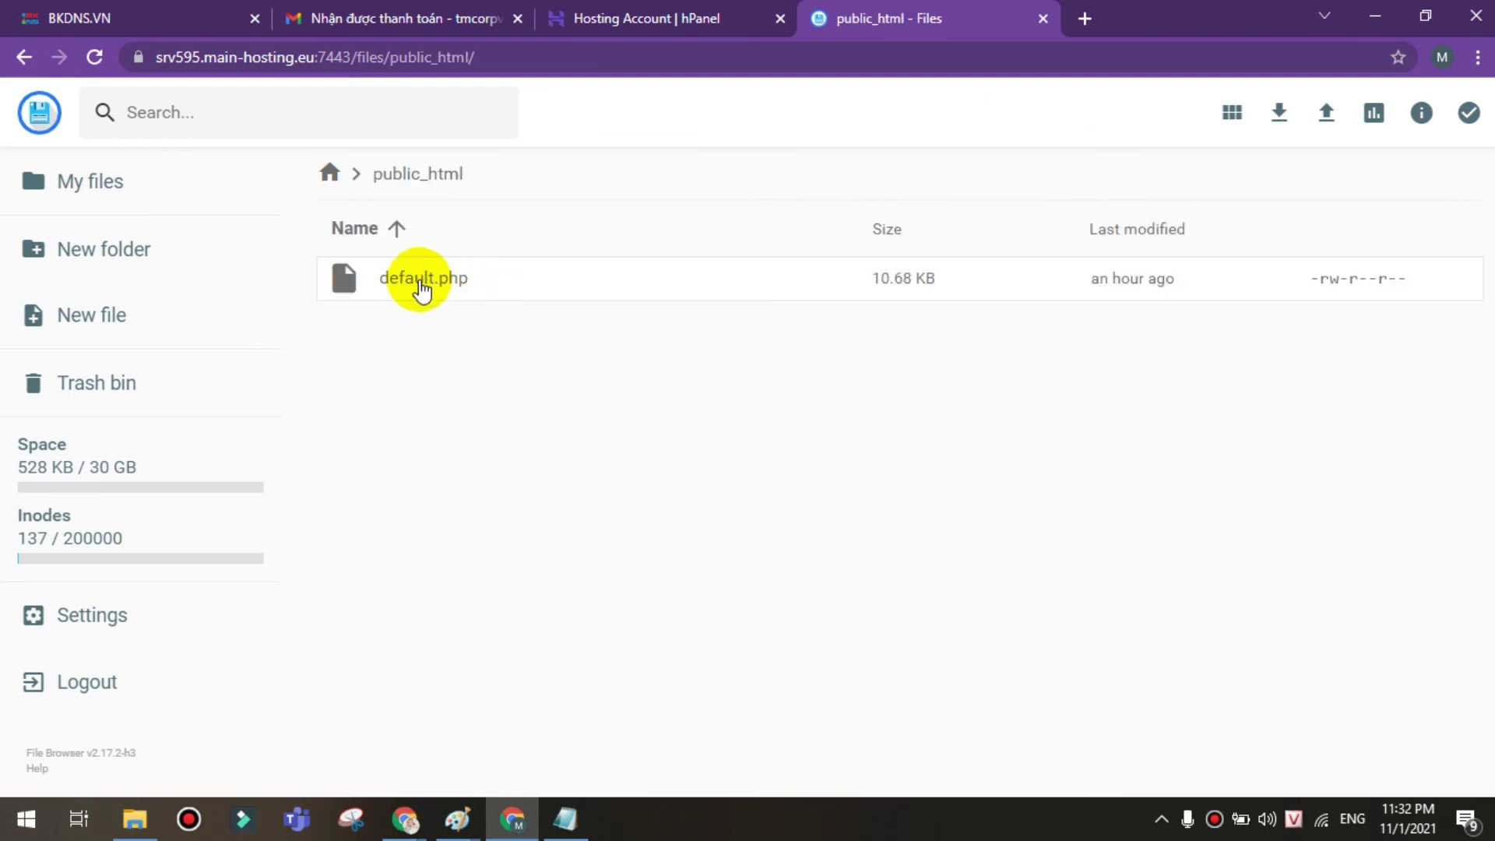
left_click(421, 288)
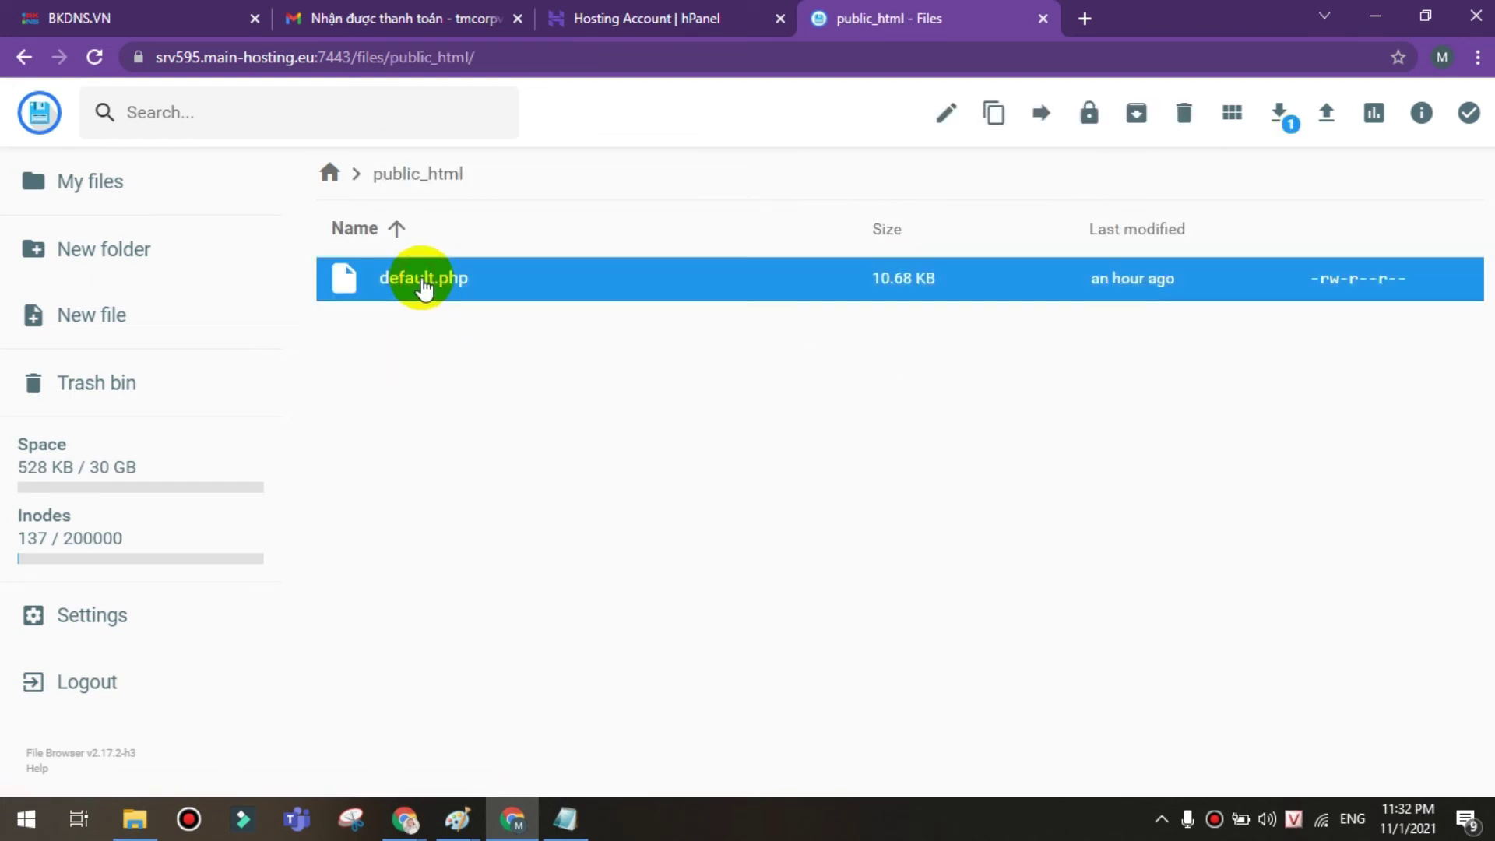
left_click(432, 281)
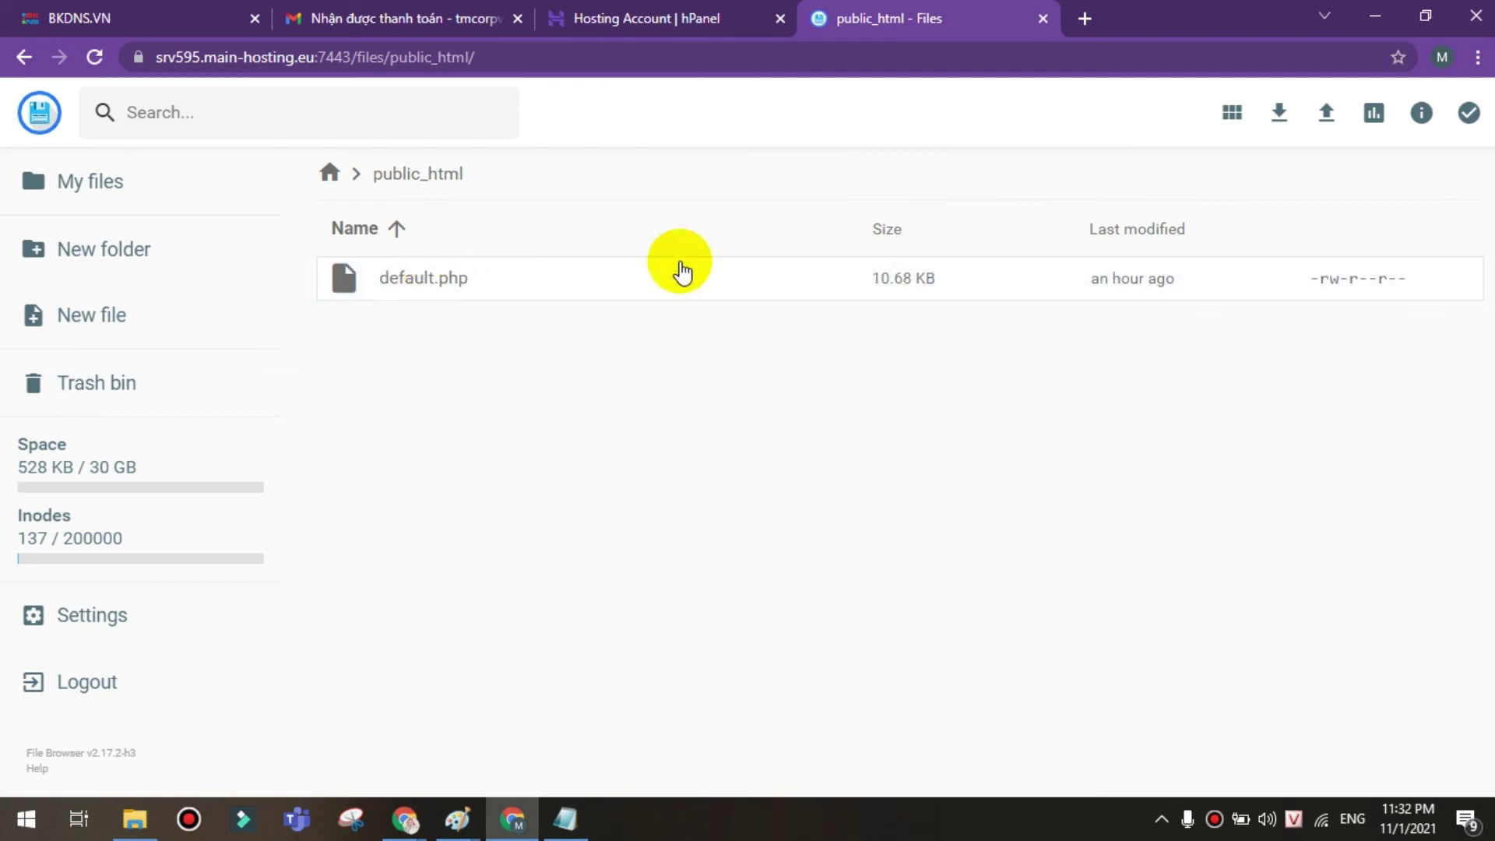
left_click(487, 376)
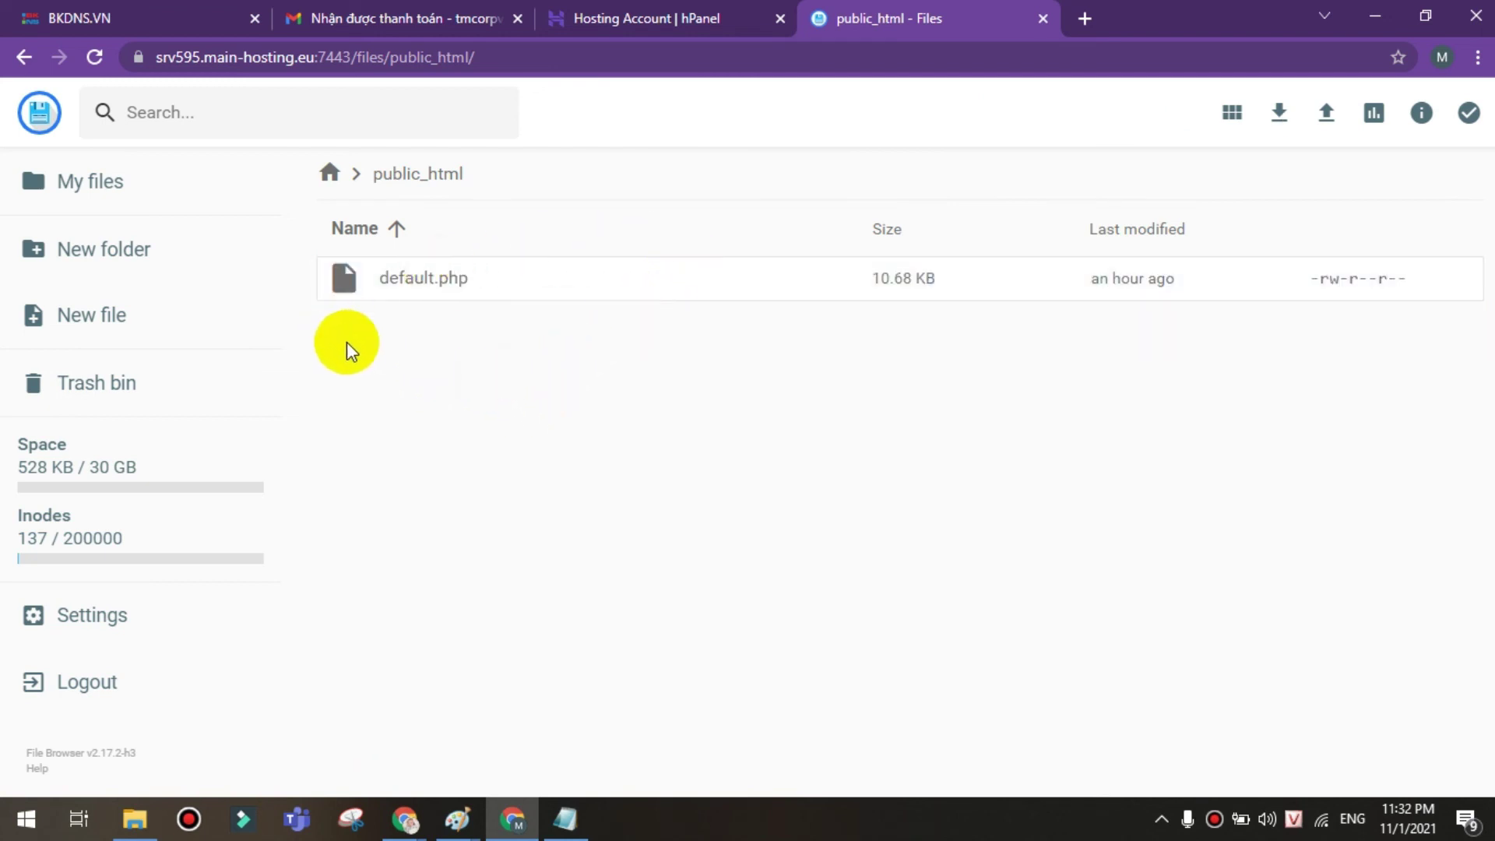
left_click(677, 17)
left_click(895, 17)
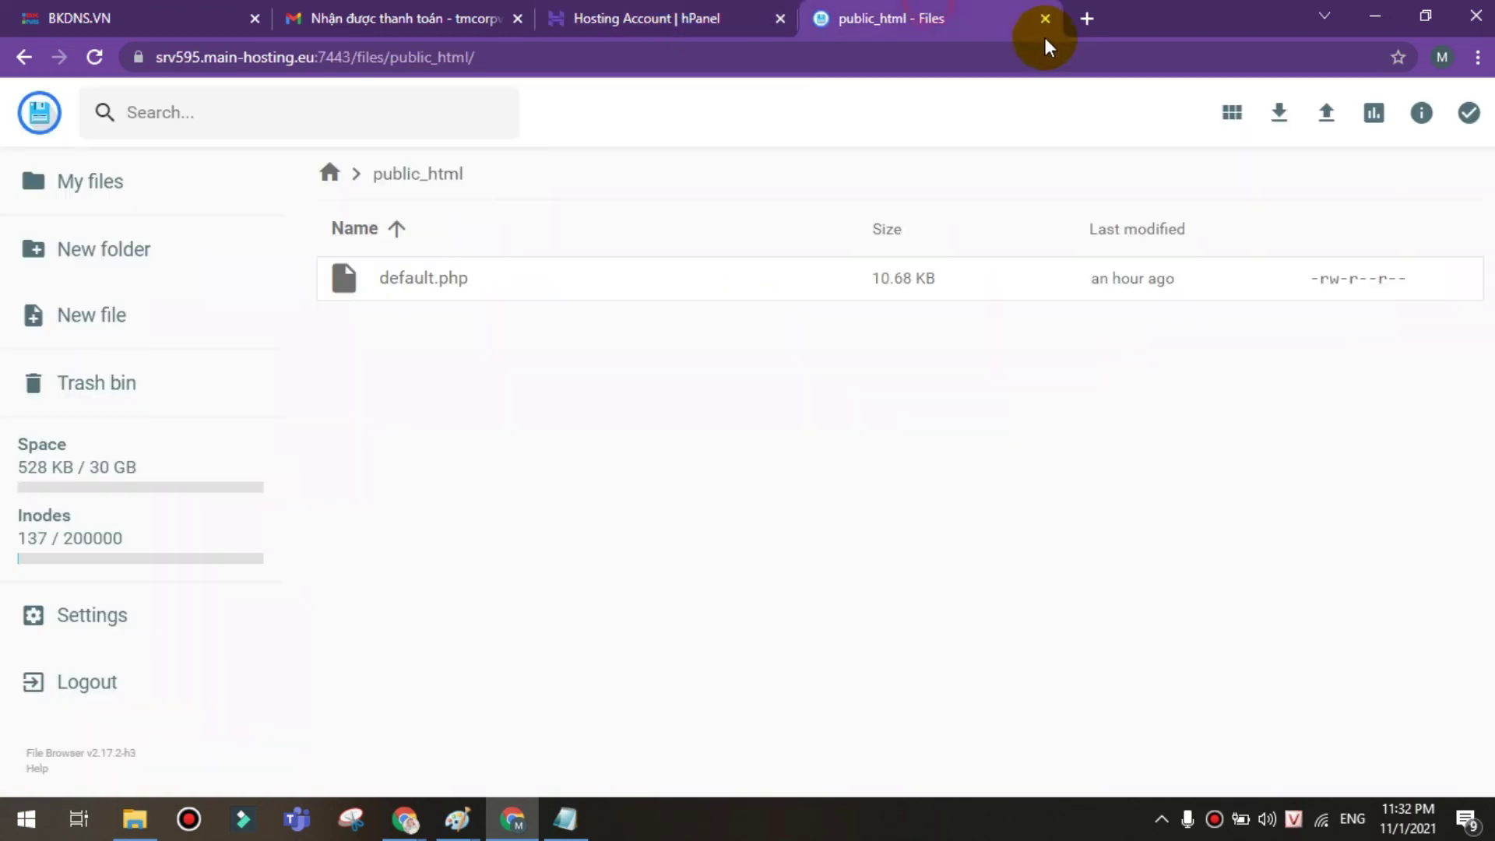
left_click(1043, 18)
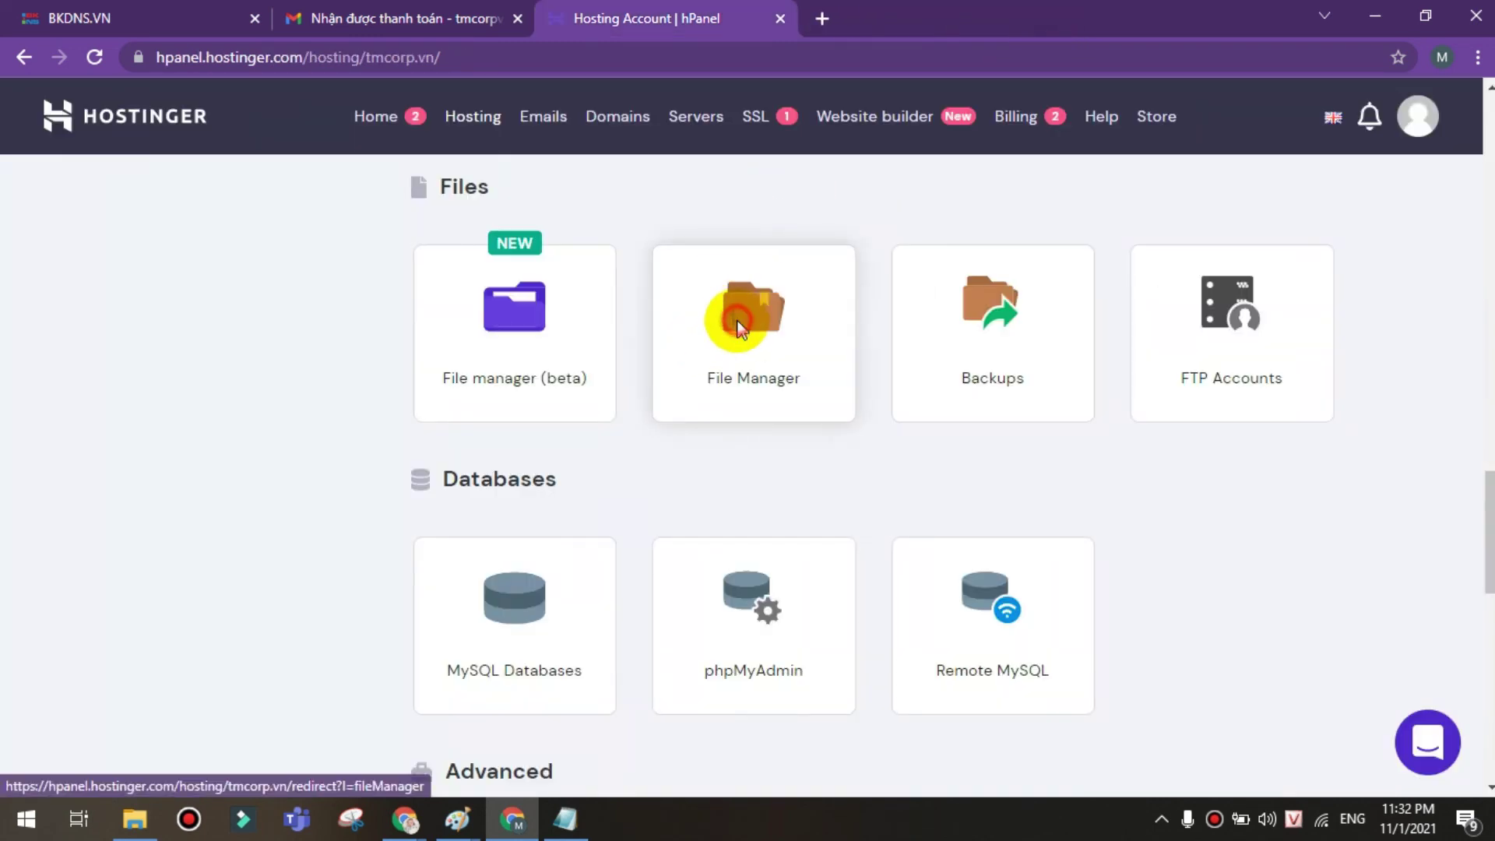
- View the contents of public_html in the standard File Manager and close it
left_click(726, 348)
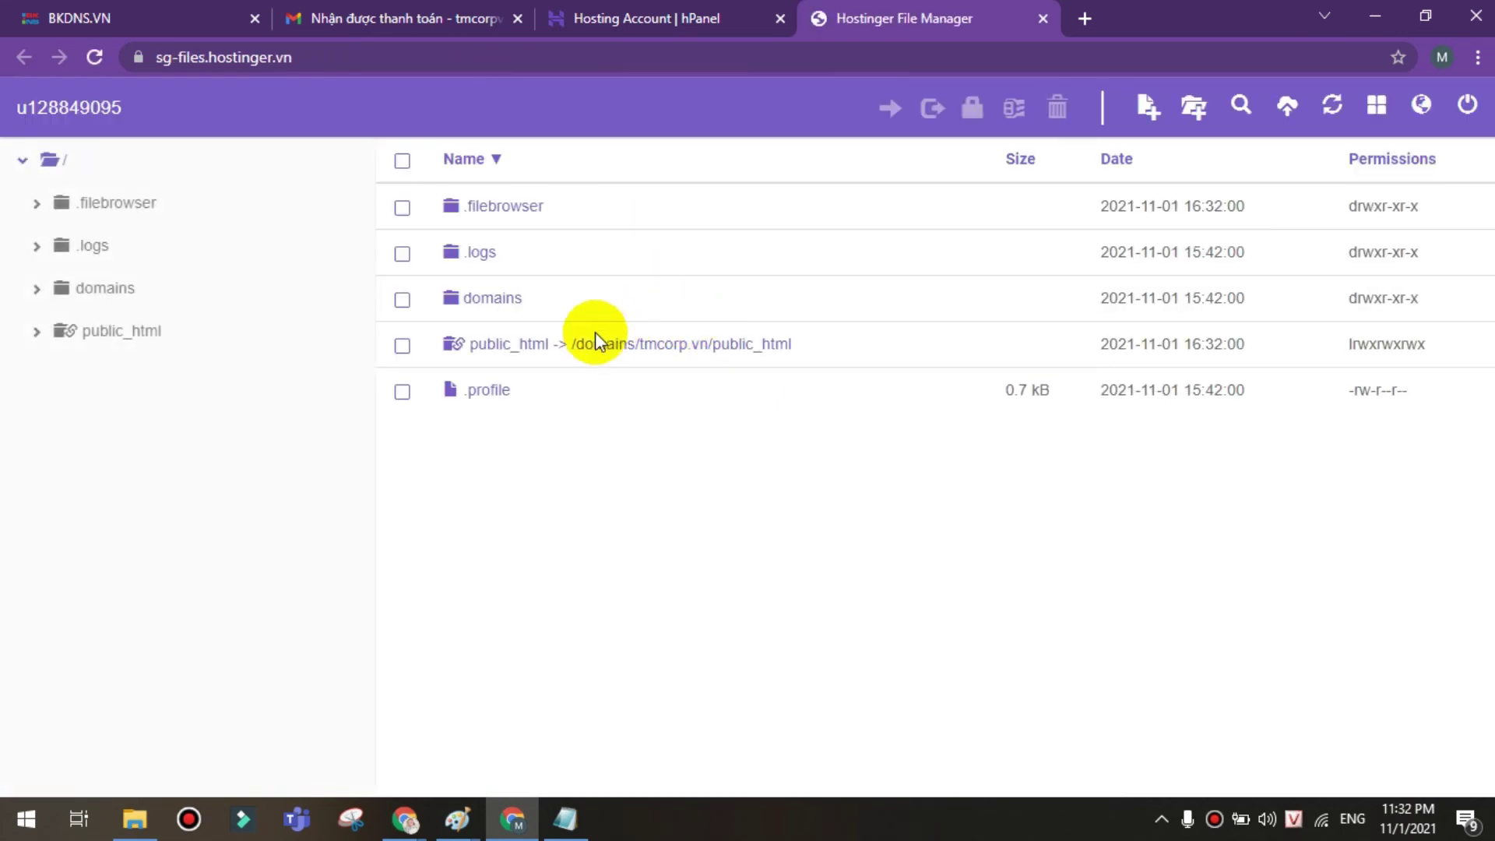
left_click(38, 333)
left_click(117, 340)
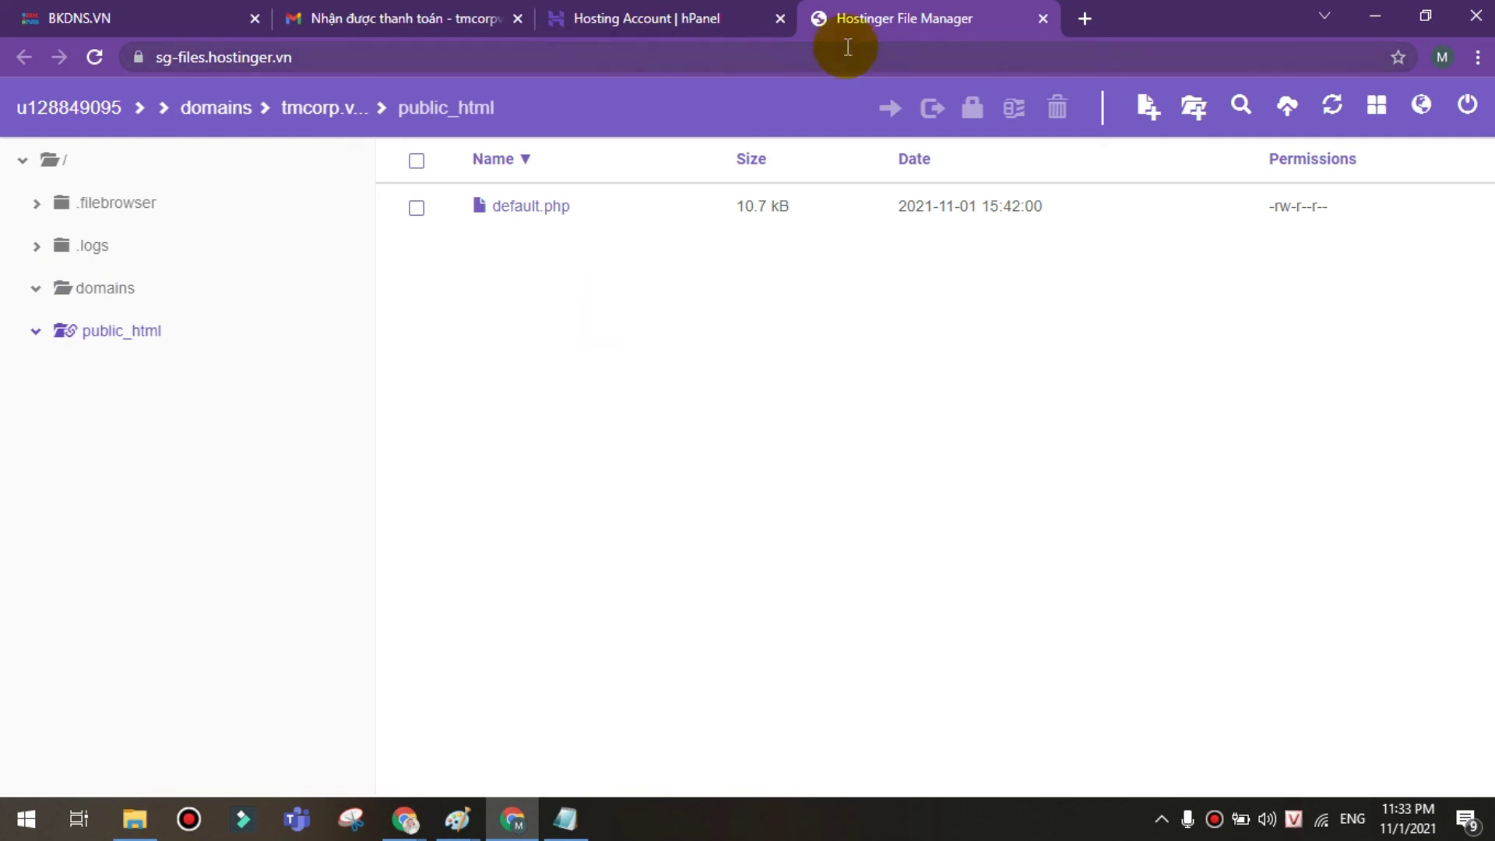
left_click(1044, 18)
- Examine the Databases, Advanced, Domains, Emails, Accounts and Website tools offered for the tmcorp.vn hosting account
scroll(615, 456, "down", 6)
scroll(511, 452, "down", 3)
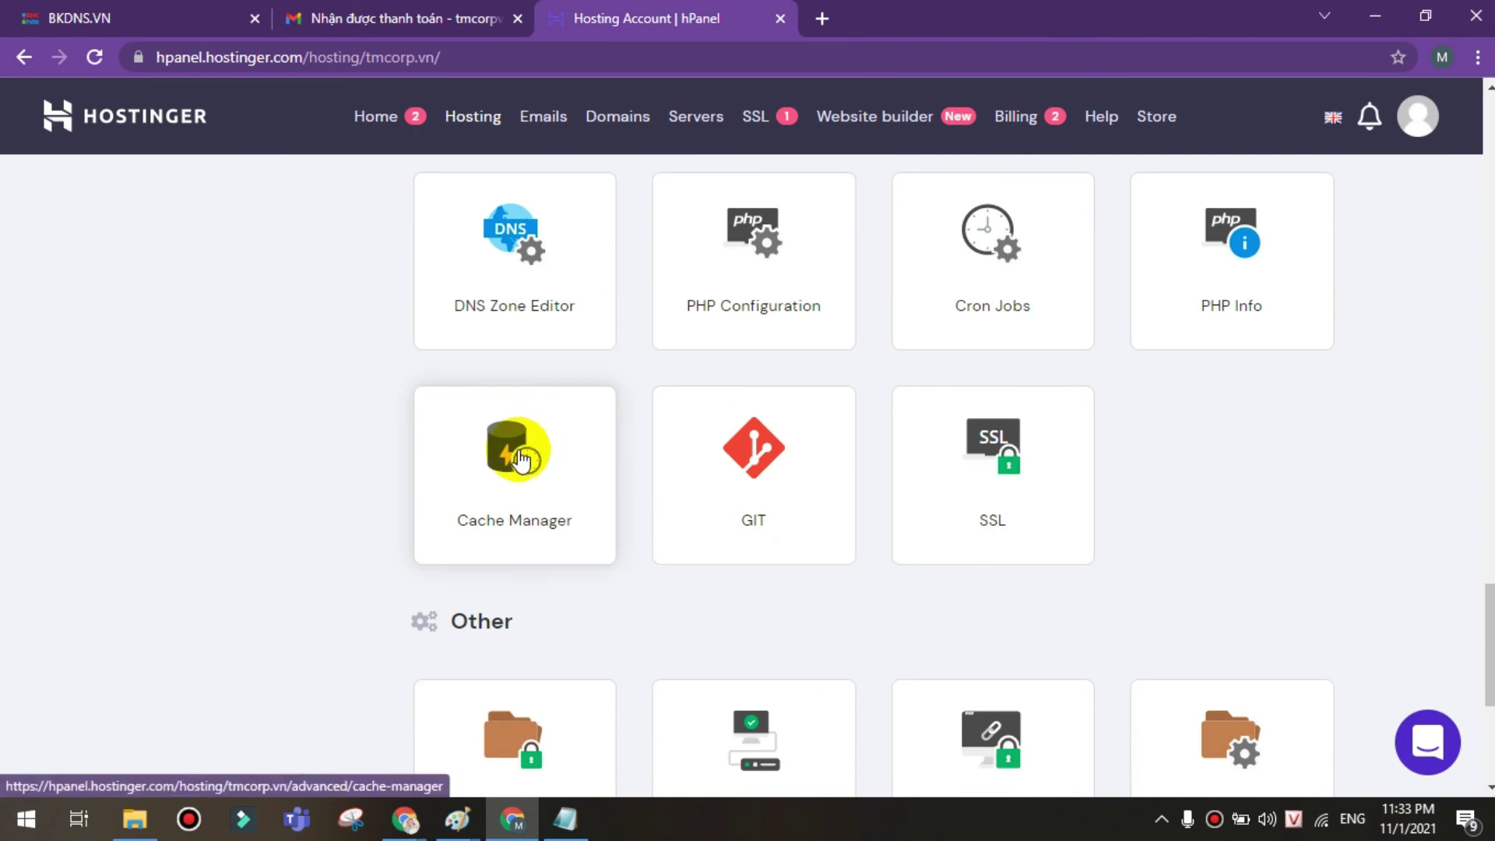
scroll(516, 456, "up", 8)
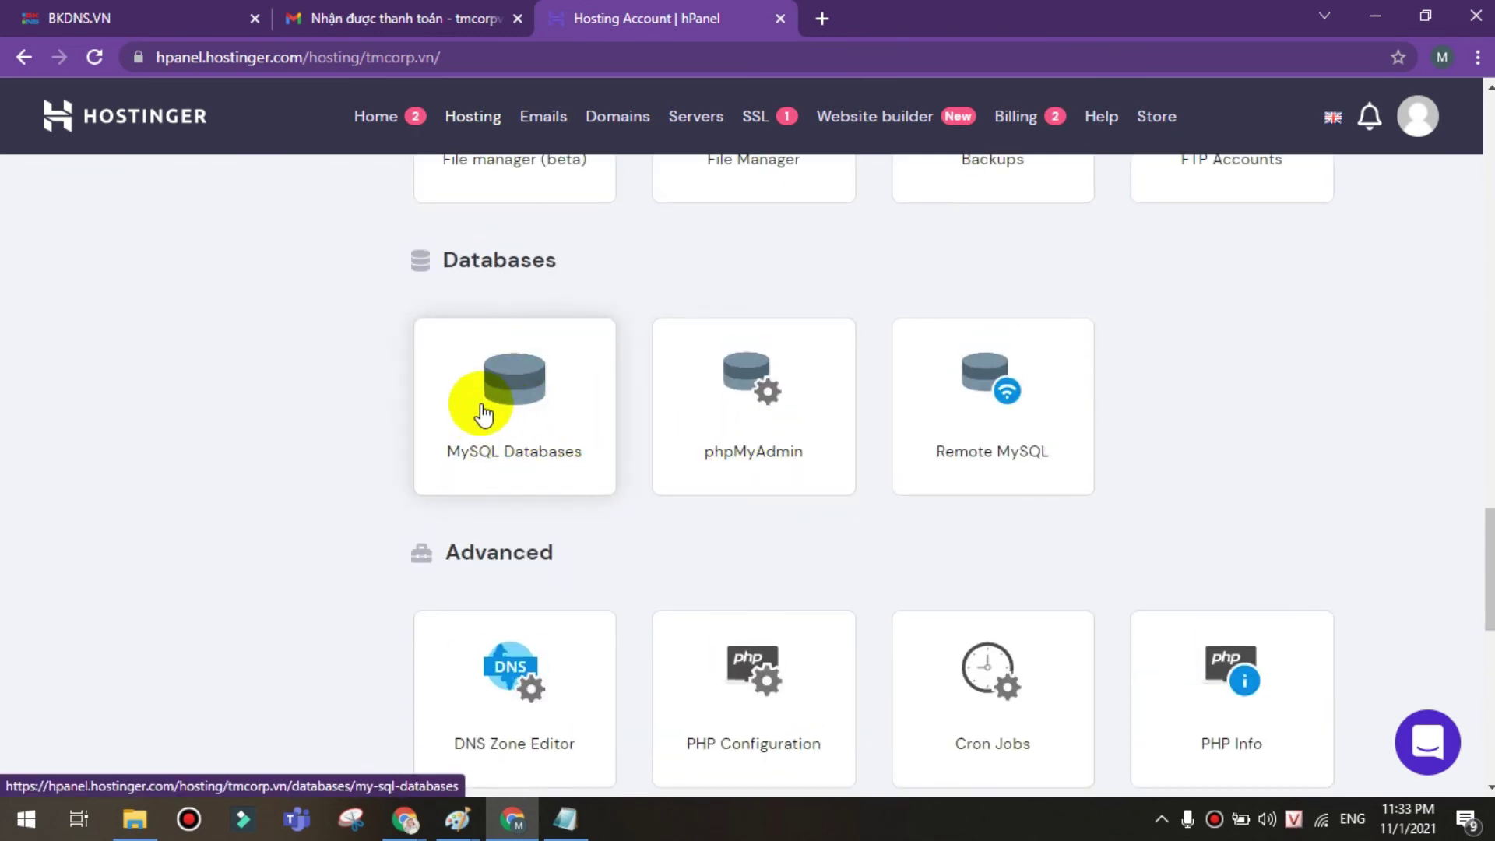
scroll(482, 413, "down", 3)
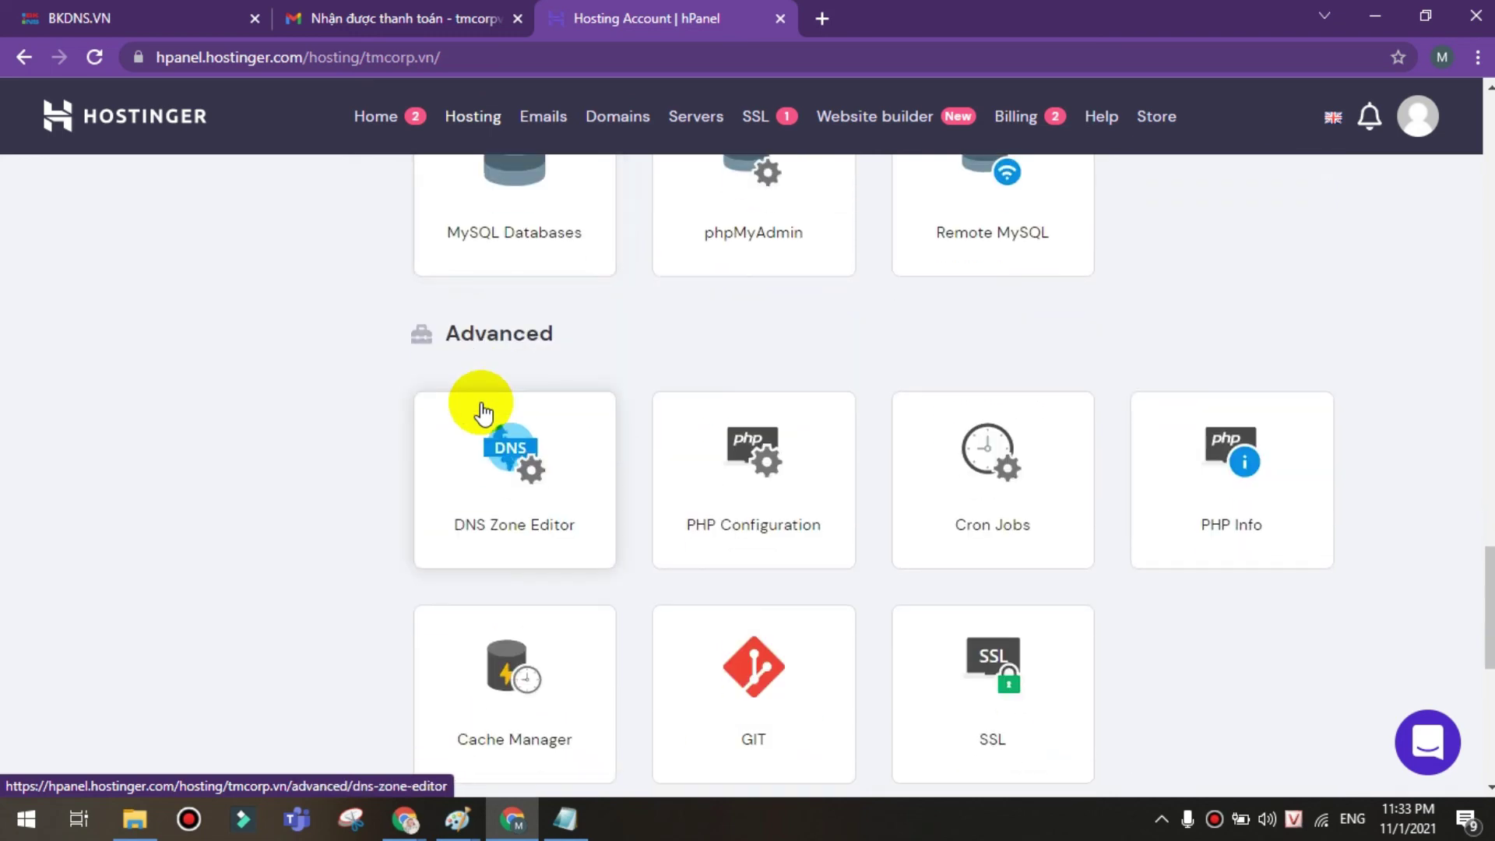
scroll(771, 510, "up", 15)
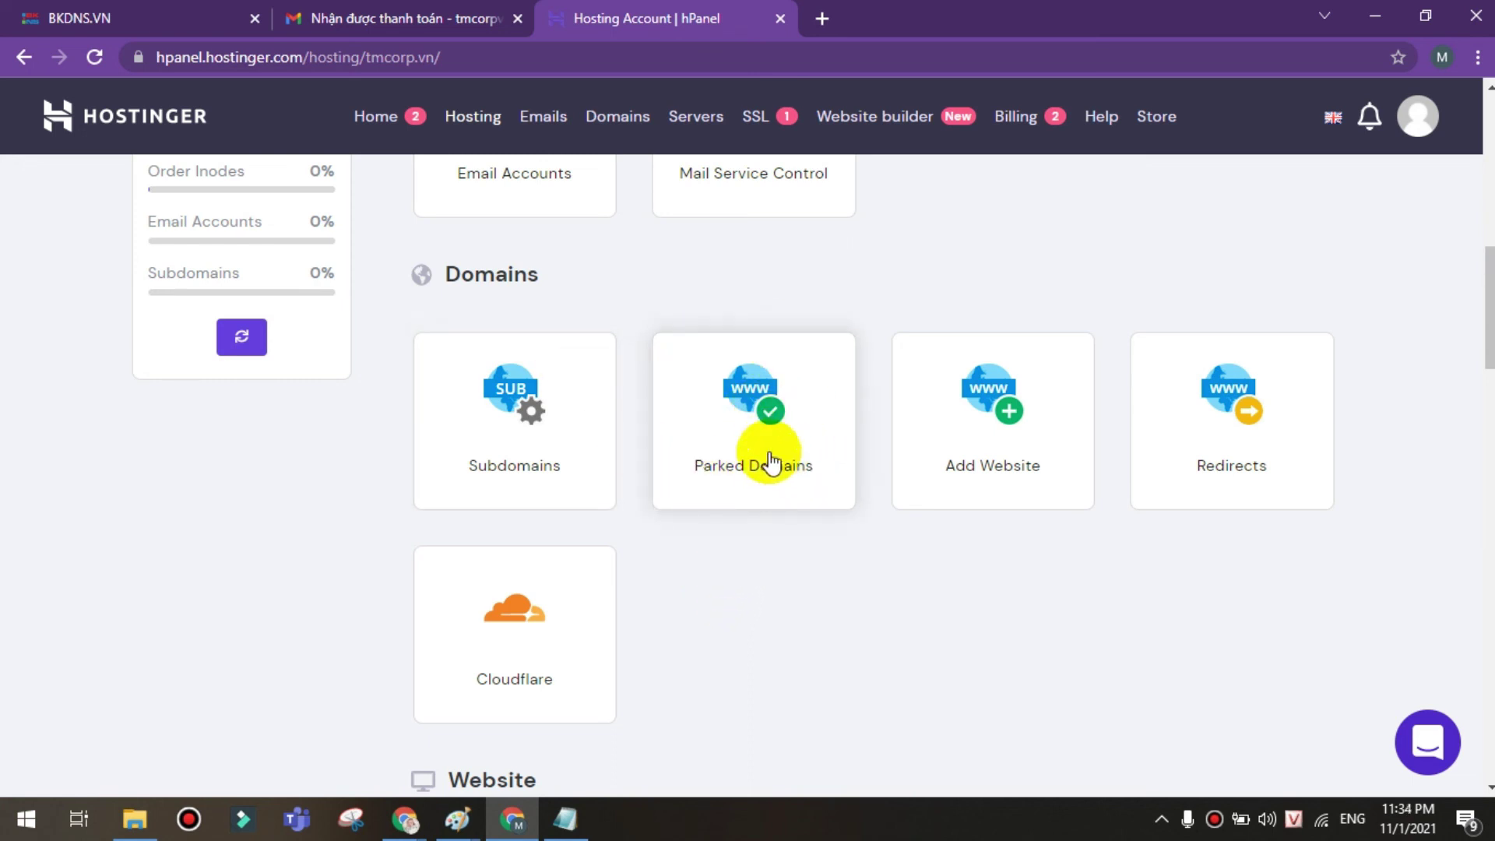
scroll(583, 440, "up", 5)
scroll(834, 440, "down", 3)
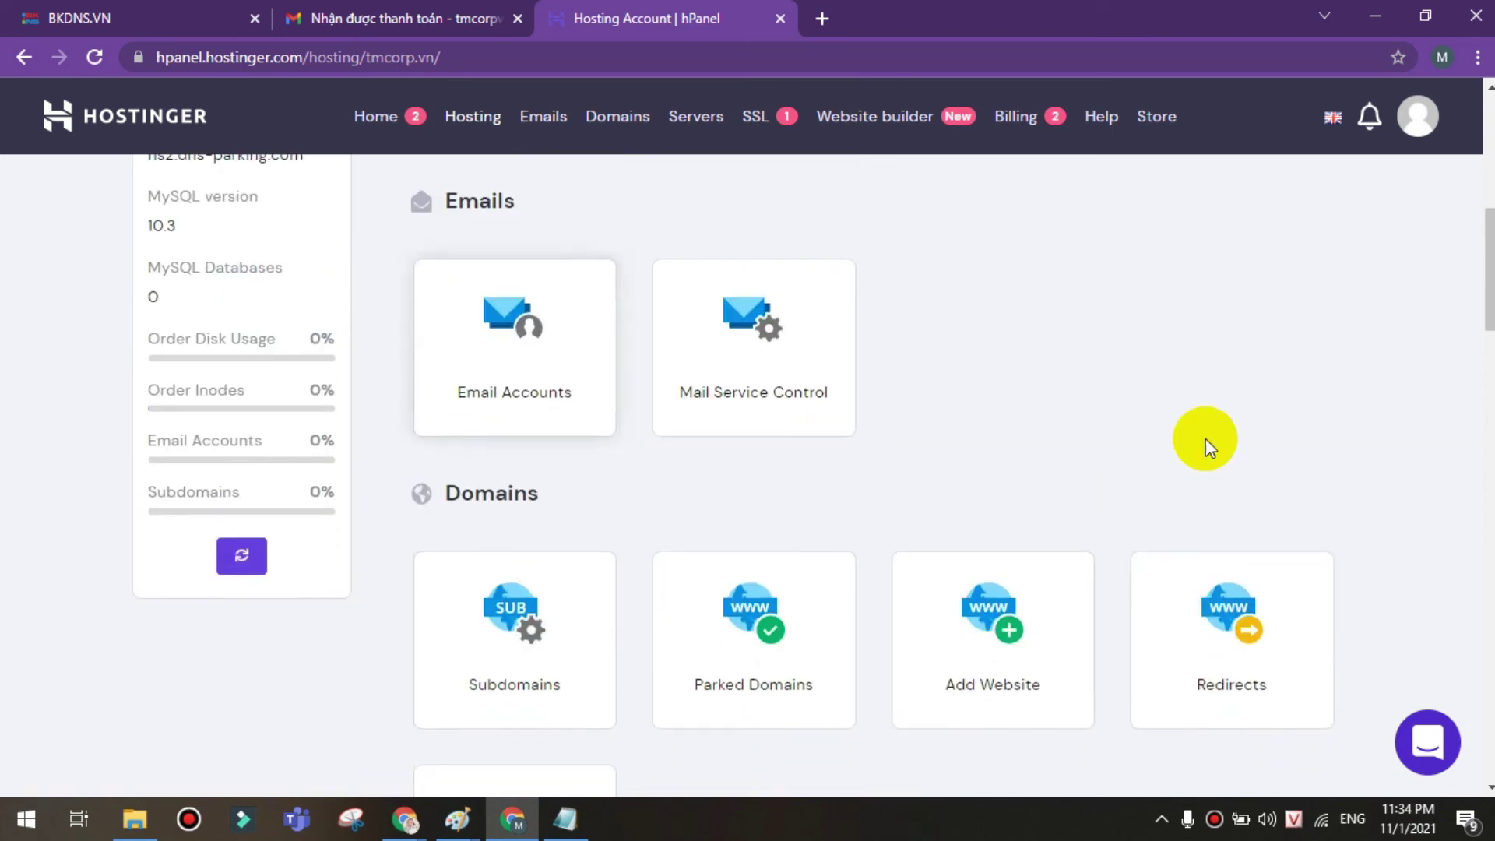
scroll(1008, 404, "up", 6)
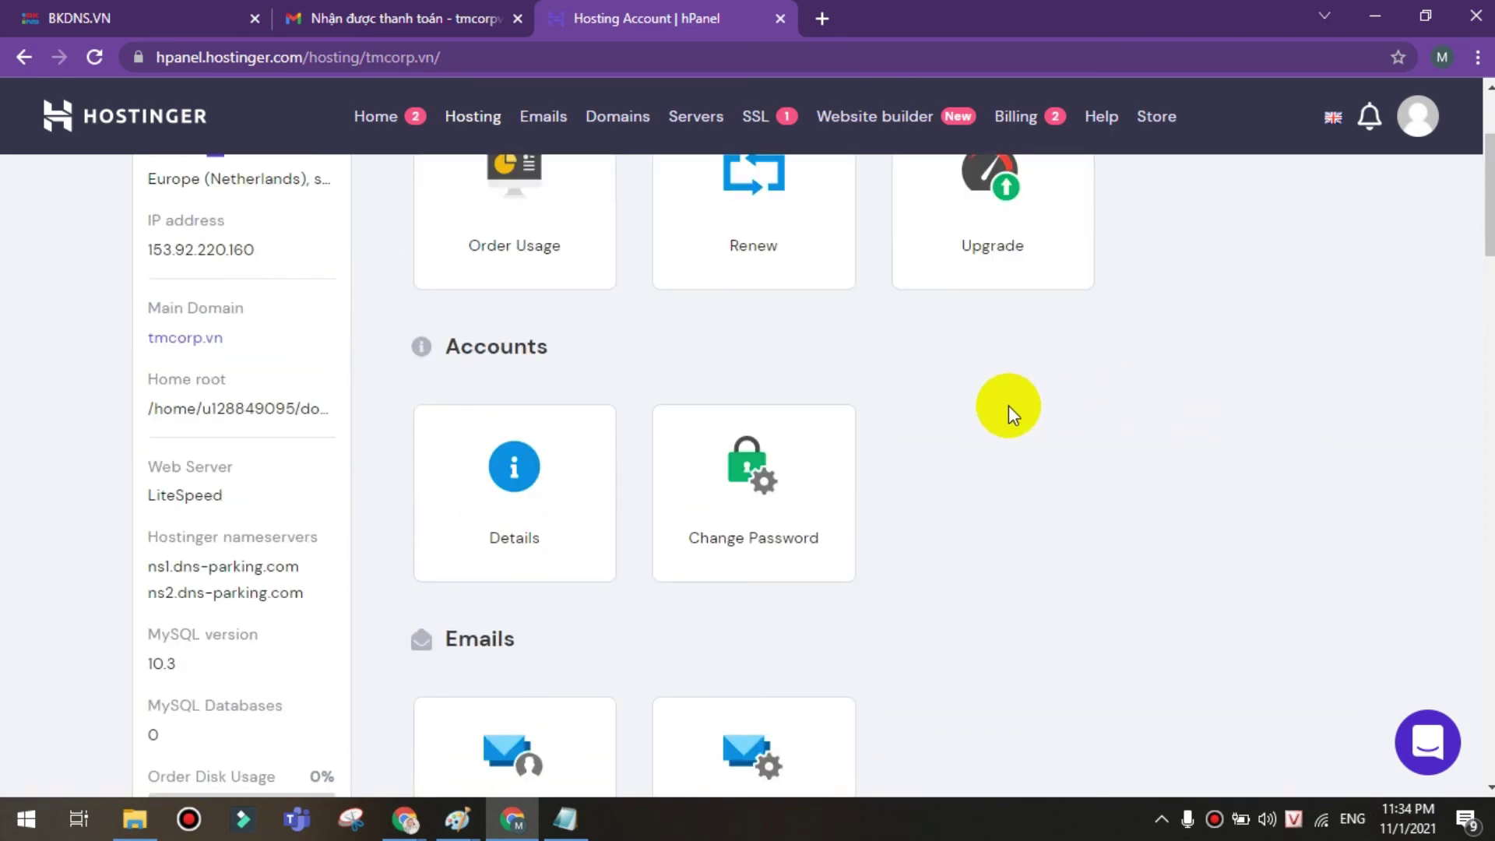
scroll(1008, 405, "down", 20)
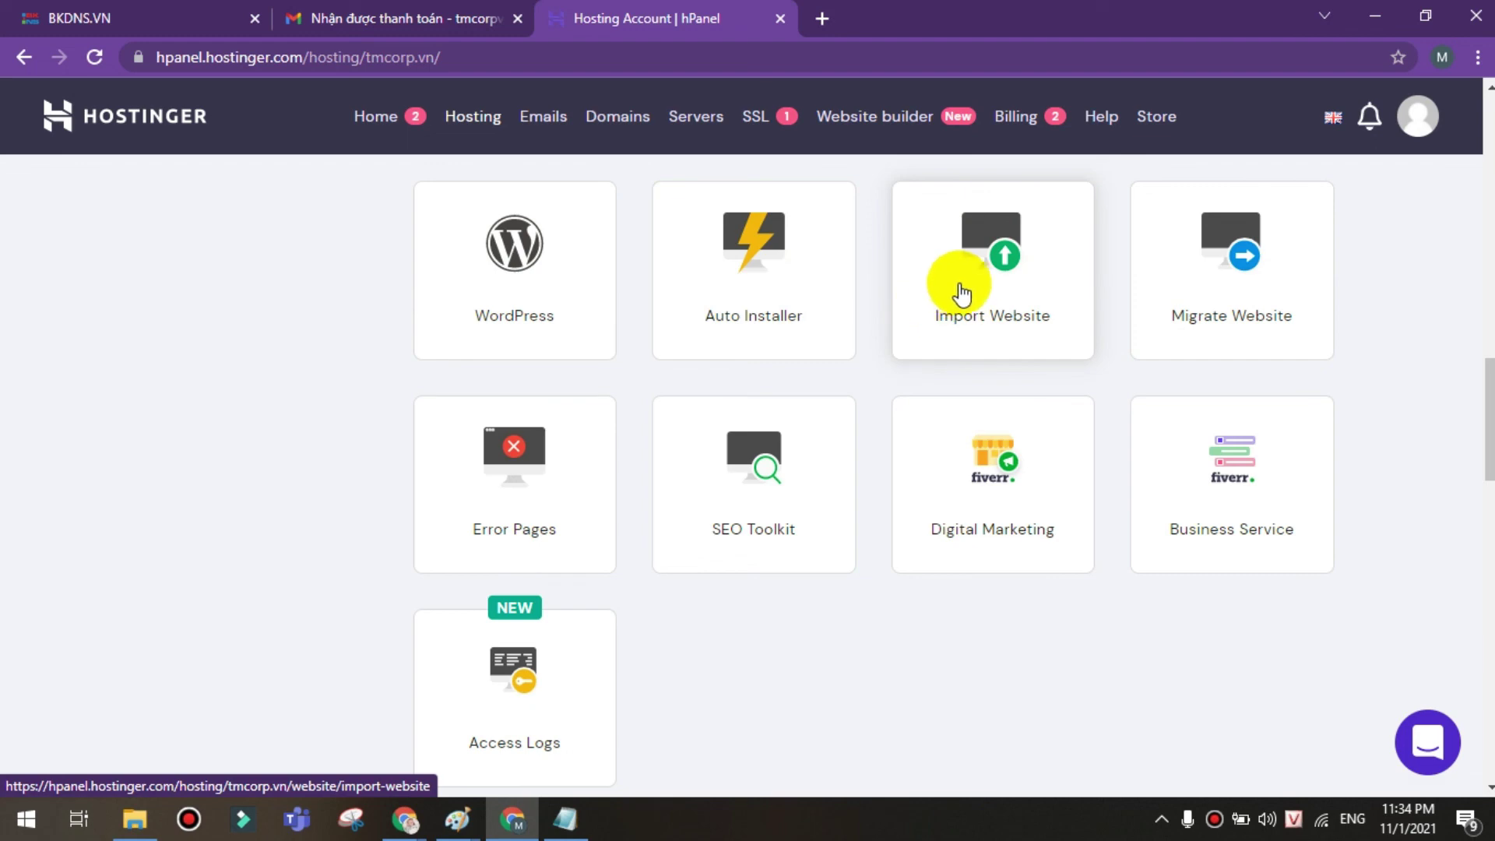
- Highlight the accepted archive formats in the Import Website tool and return to the tmcorp.vn hosting overview
left_click(1006, 269)
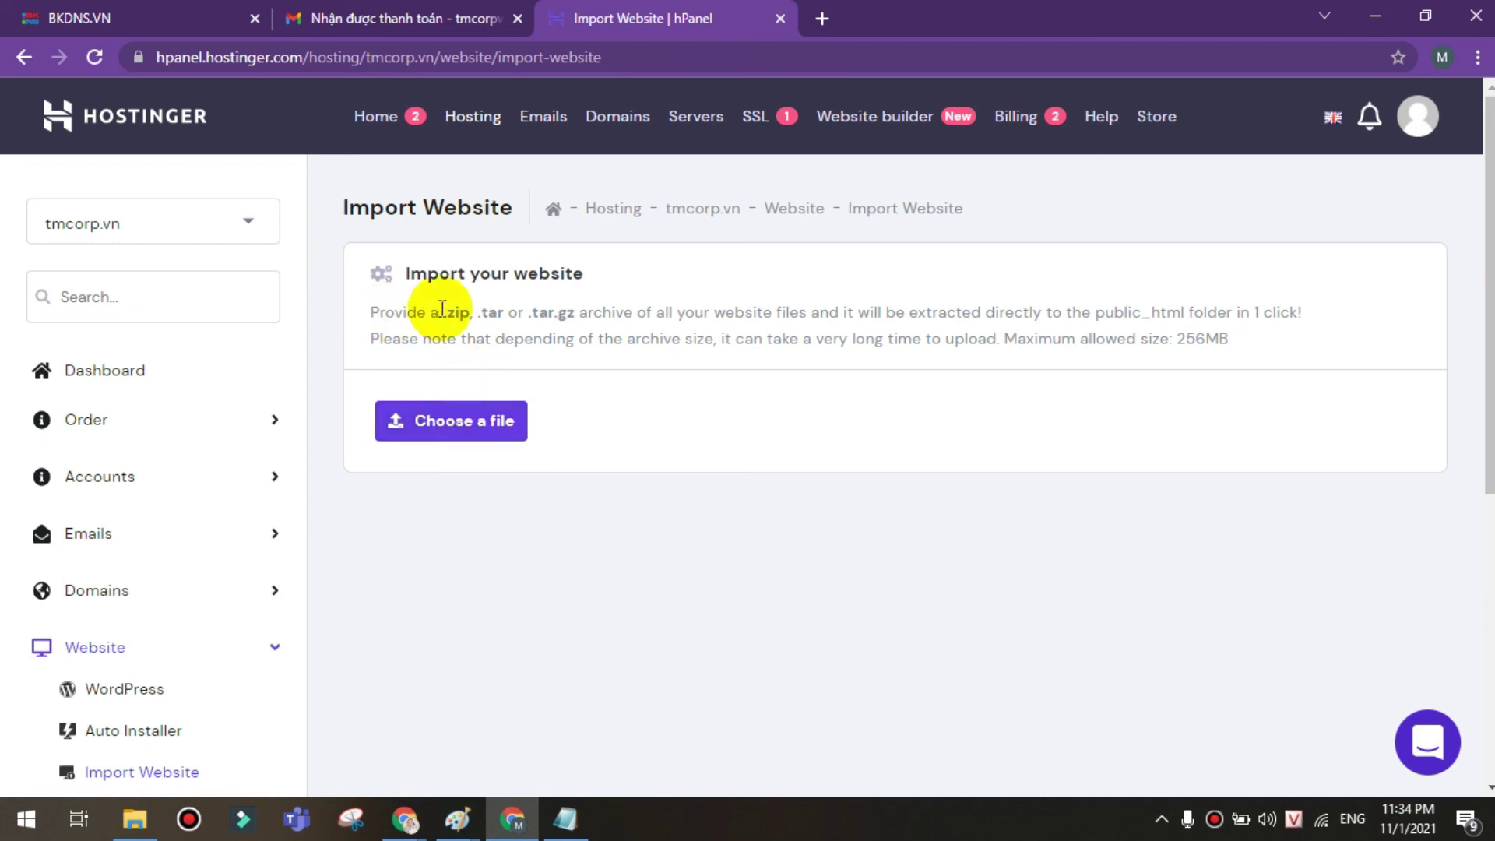
left_click_drag(447, 311, 694, 313)
left_click(574, 313)
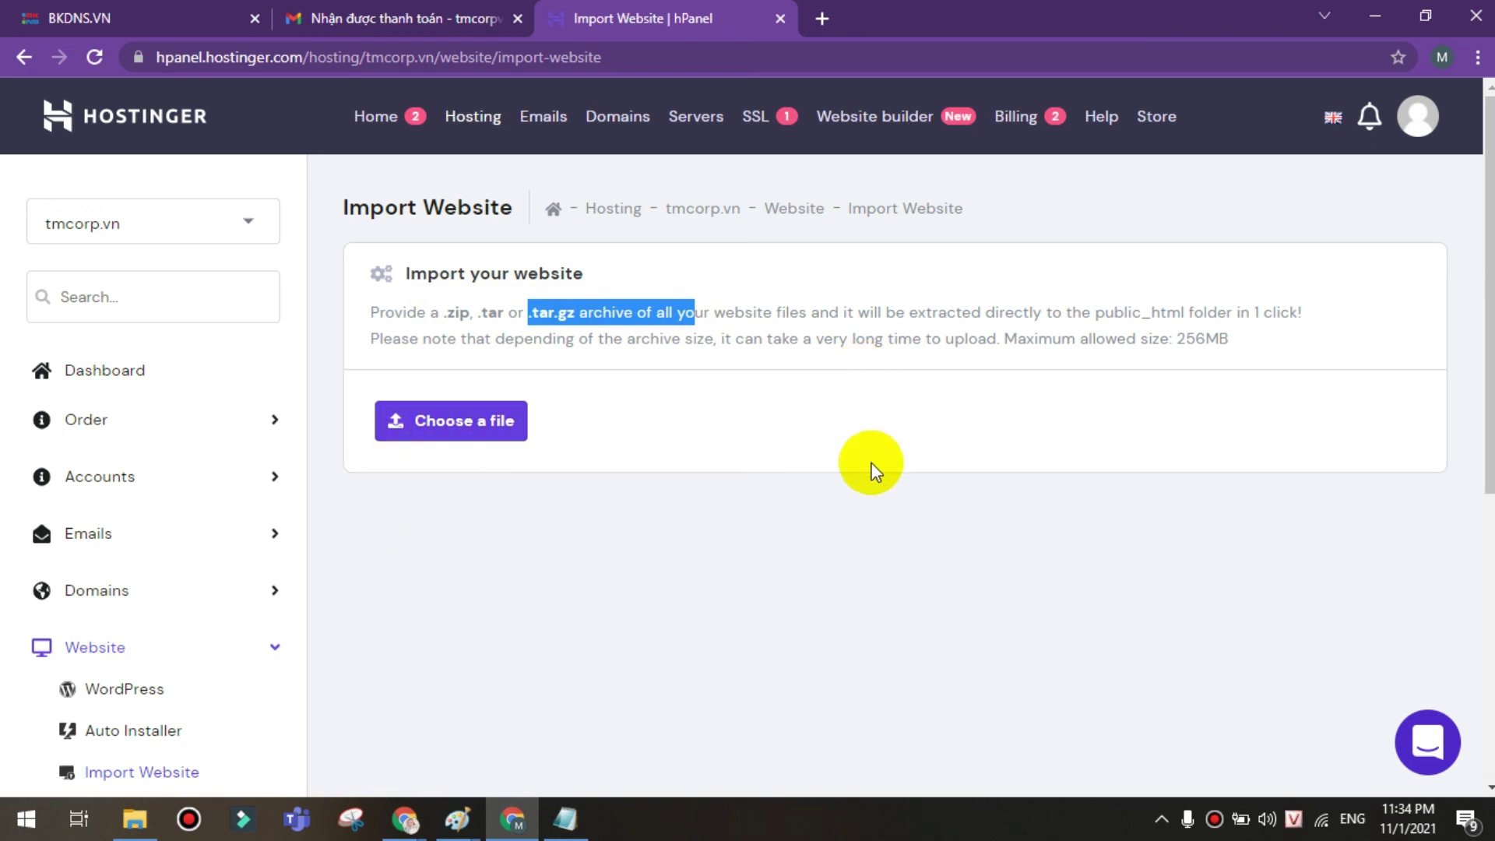
left_click(27, 53)
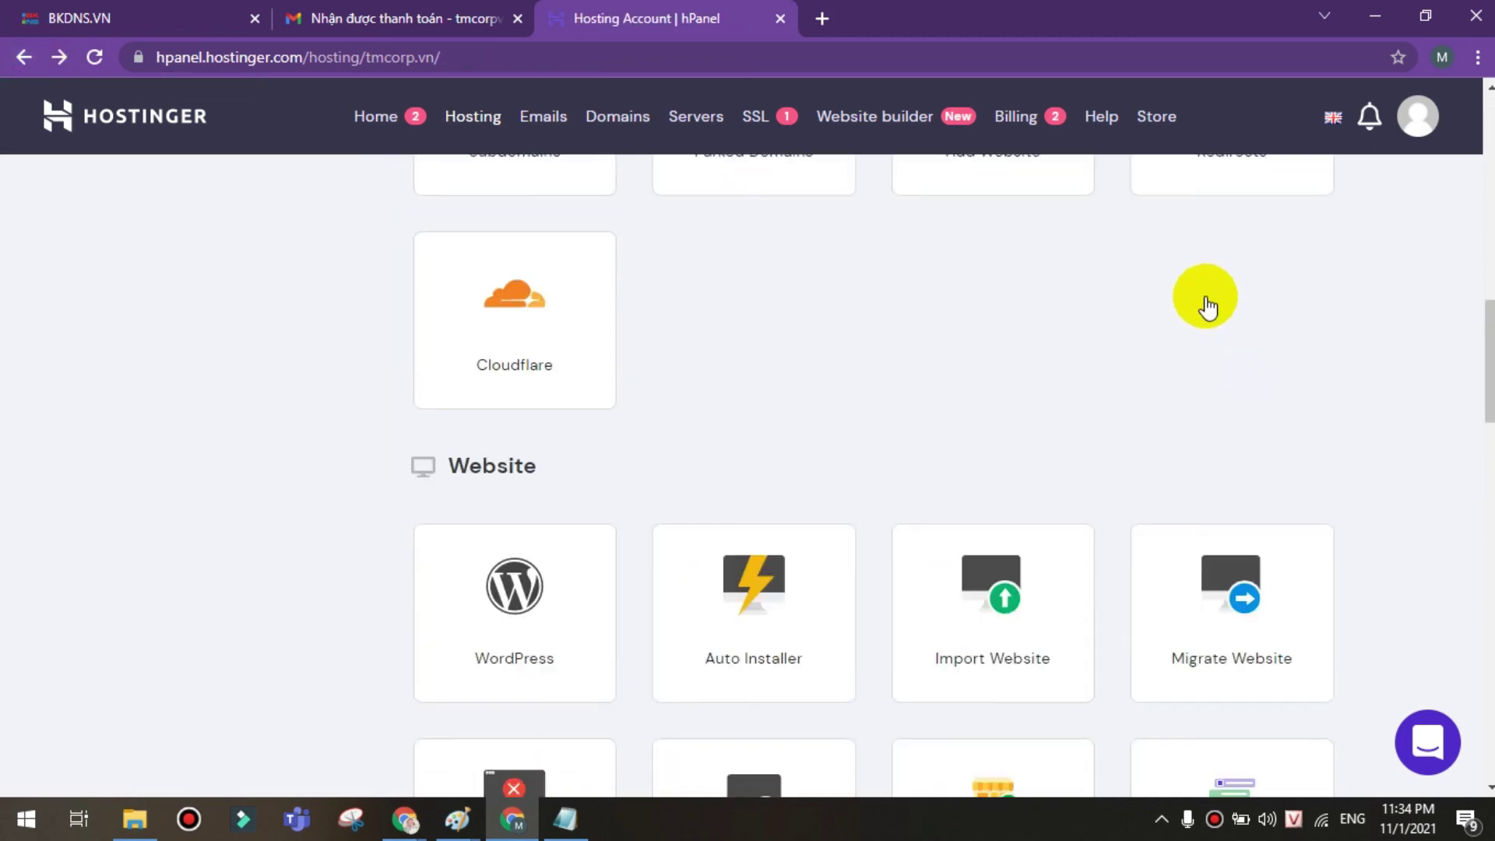
- View the migration requests page of the Migrate Website tool and return to the hosting overview
scroll(1238, 335, "down", 4)
left_click(1246, 257)
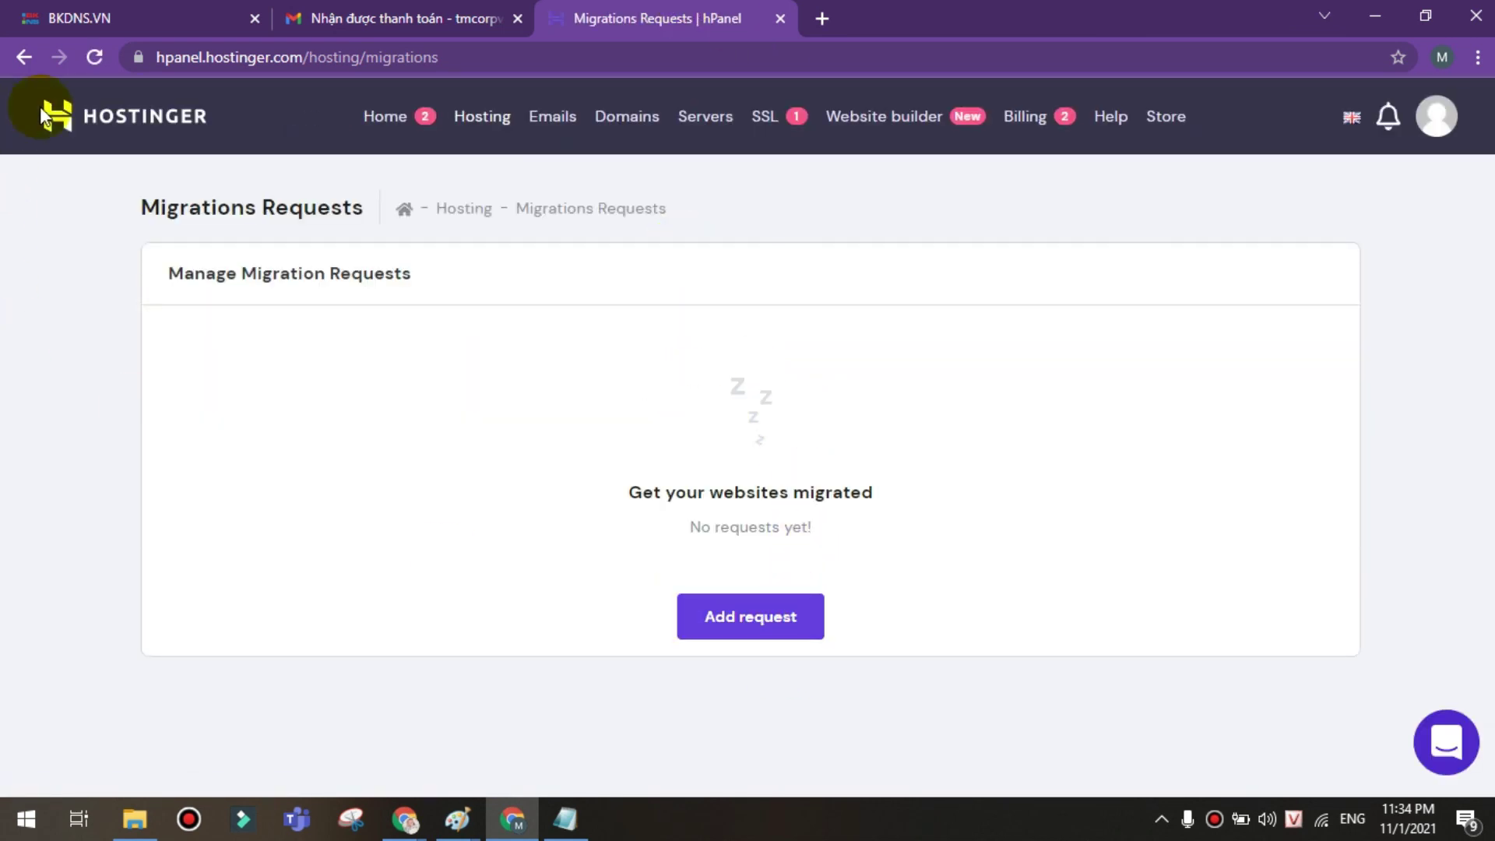
left_click(26, 61)
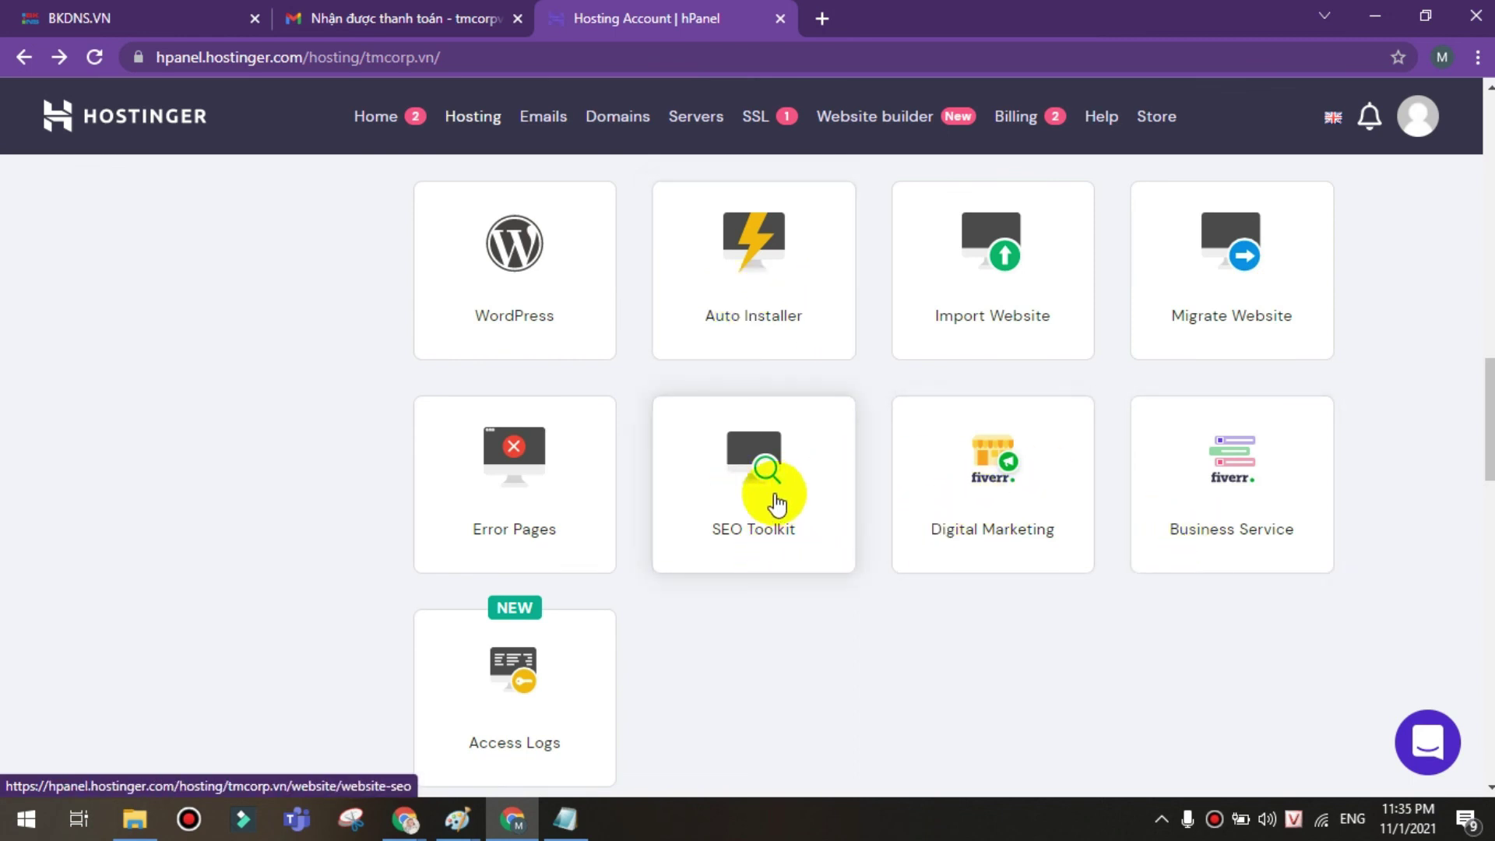
- Examine the remaining Website tools and the Files, Advanced and Other sections, and return to the Accounts section
scroll(872, 475, "down", 5)
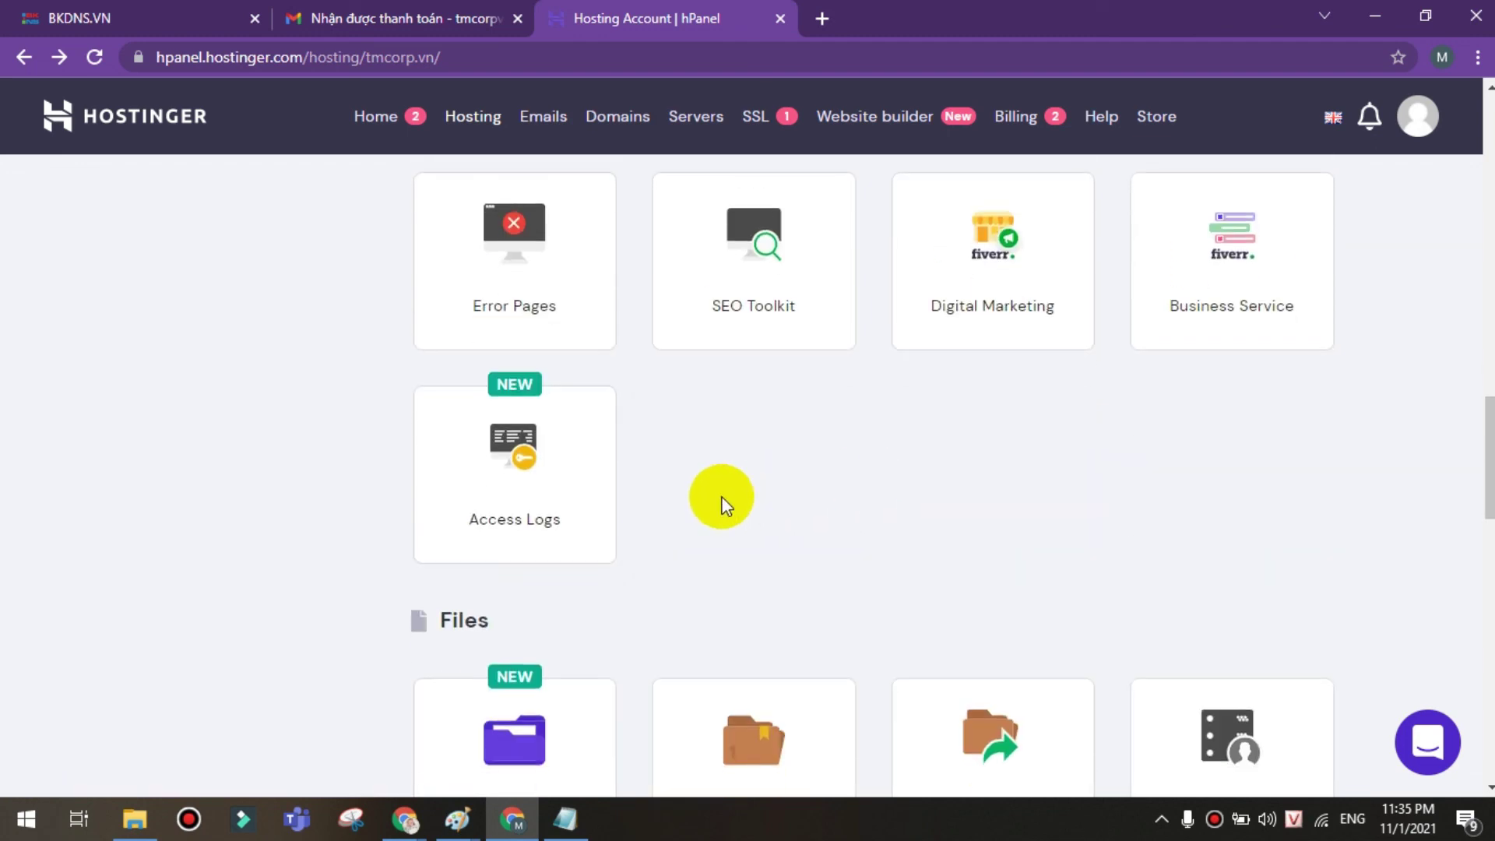
scroll(723, 500, "down", 3)
scroll(785, 492, "down", 10)
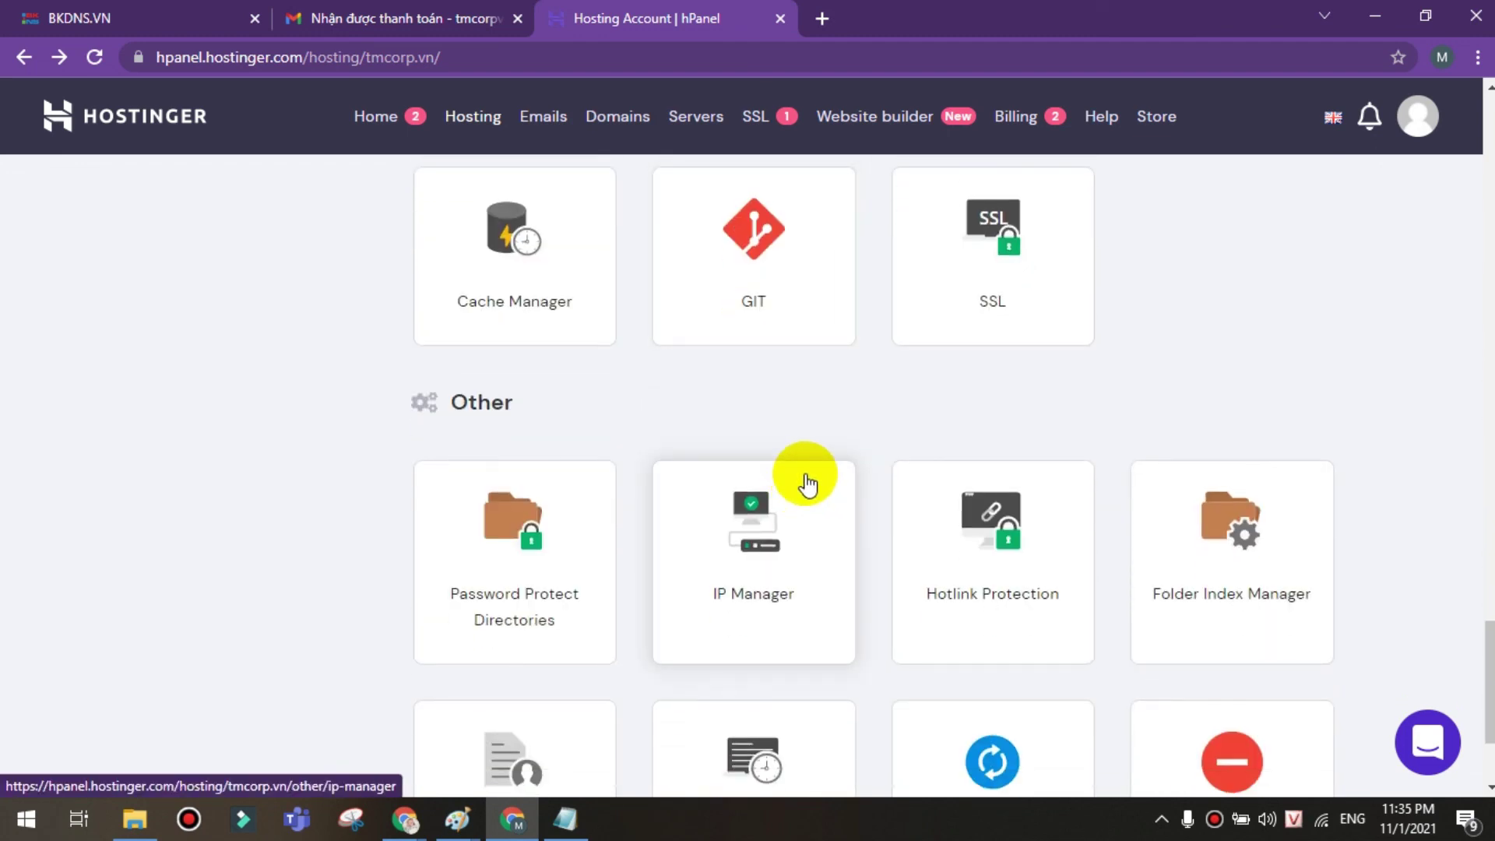
scroll(809, 478, "down", 3)
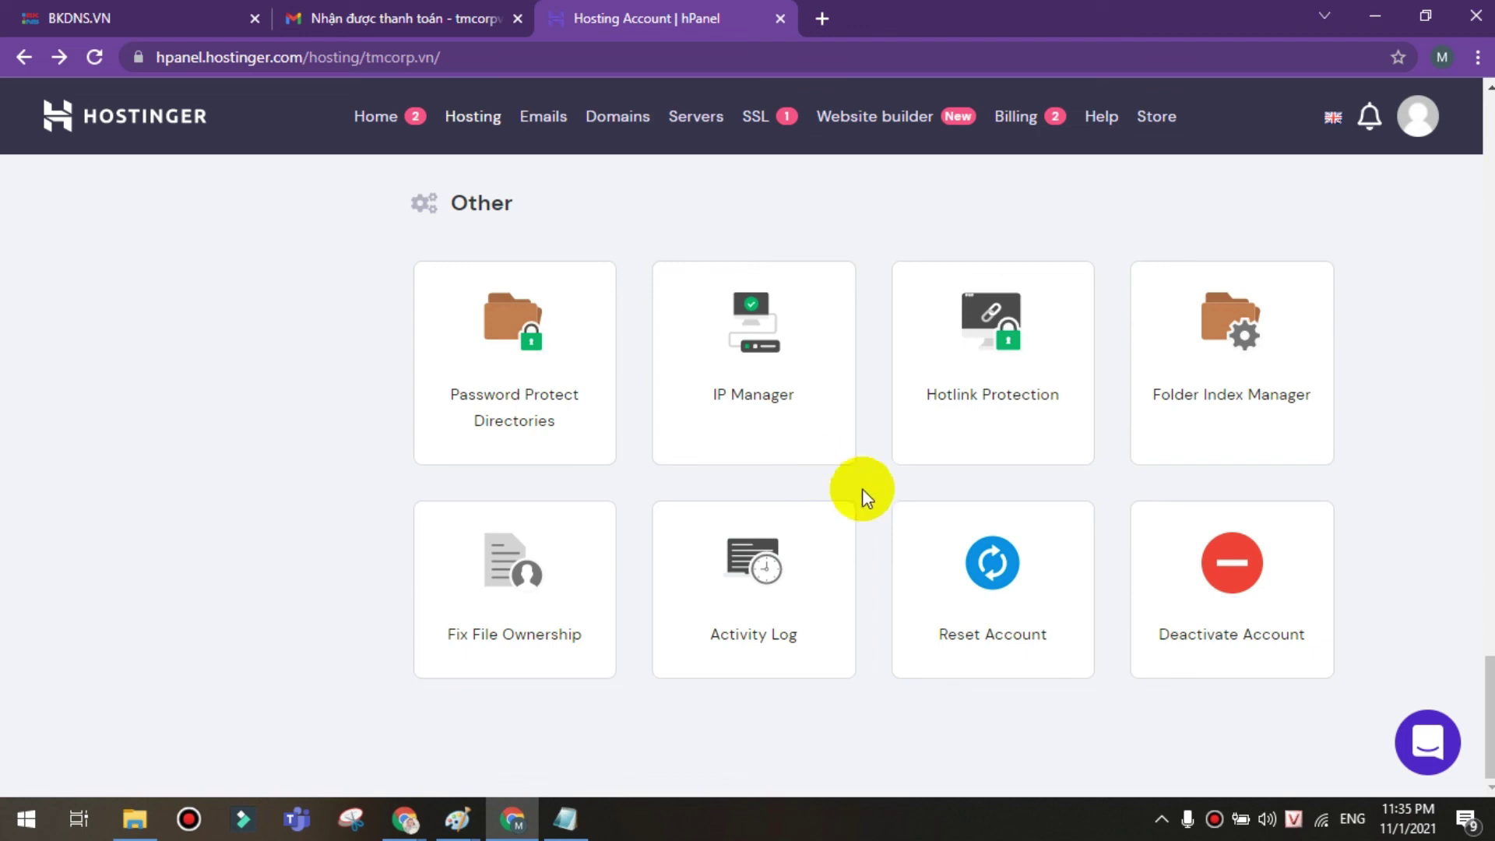
scroll(845, 444, "up", 20)
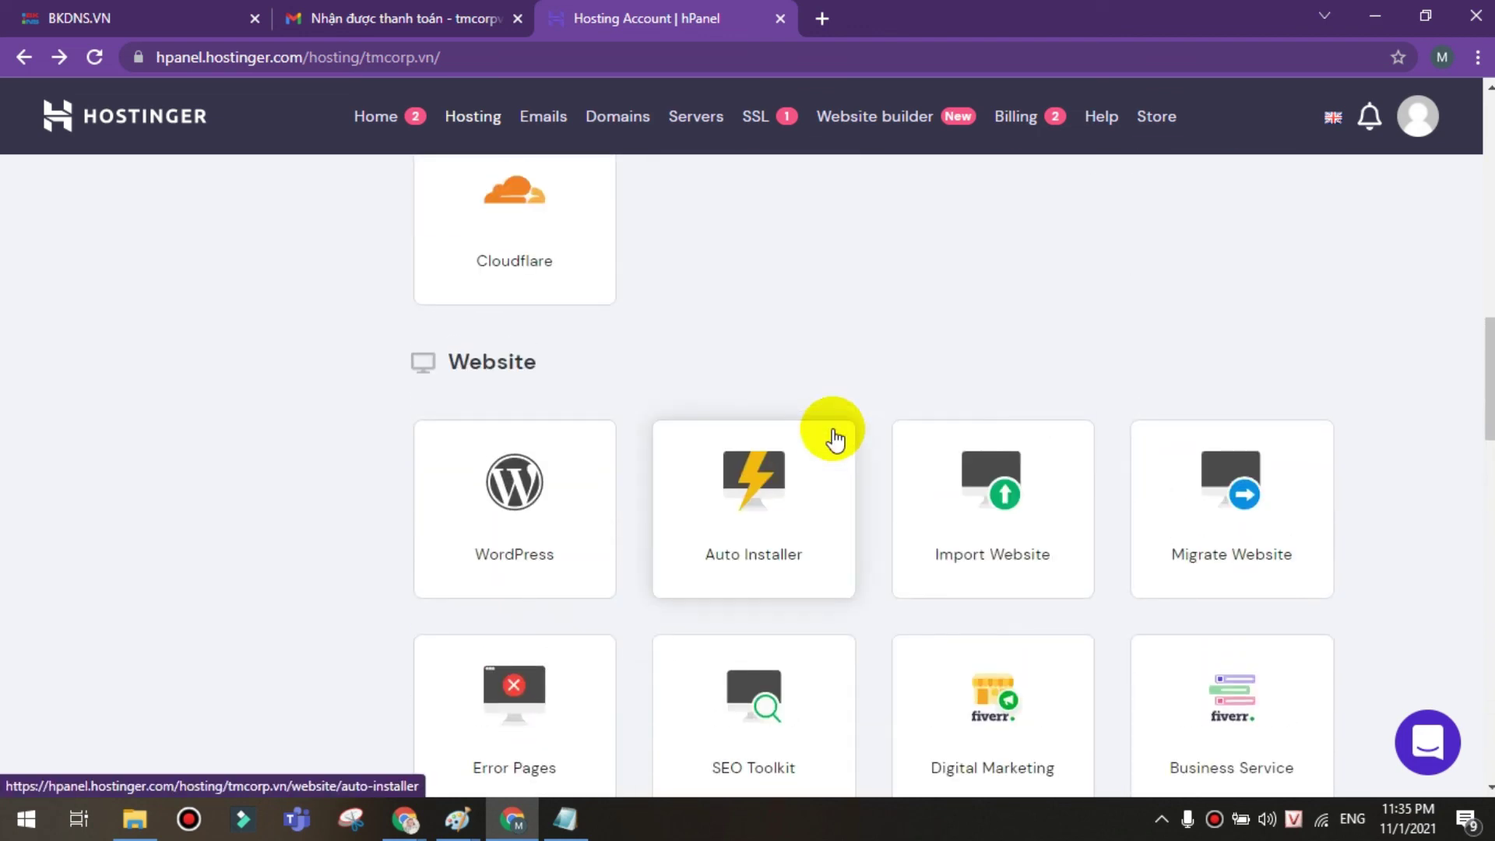
scroll(833, 438, "up", 10)
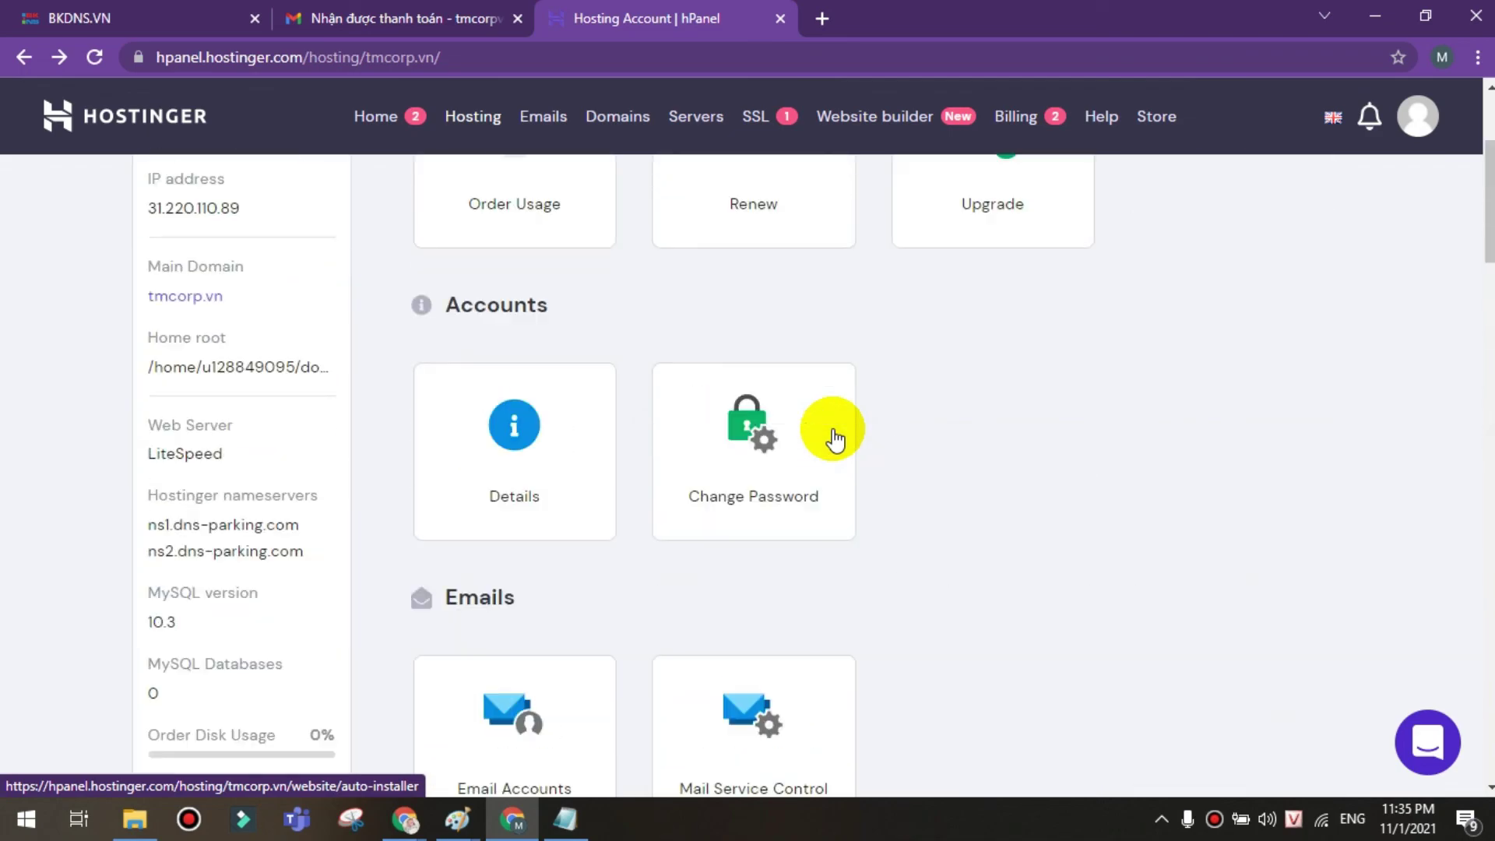